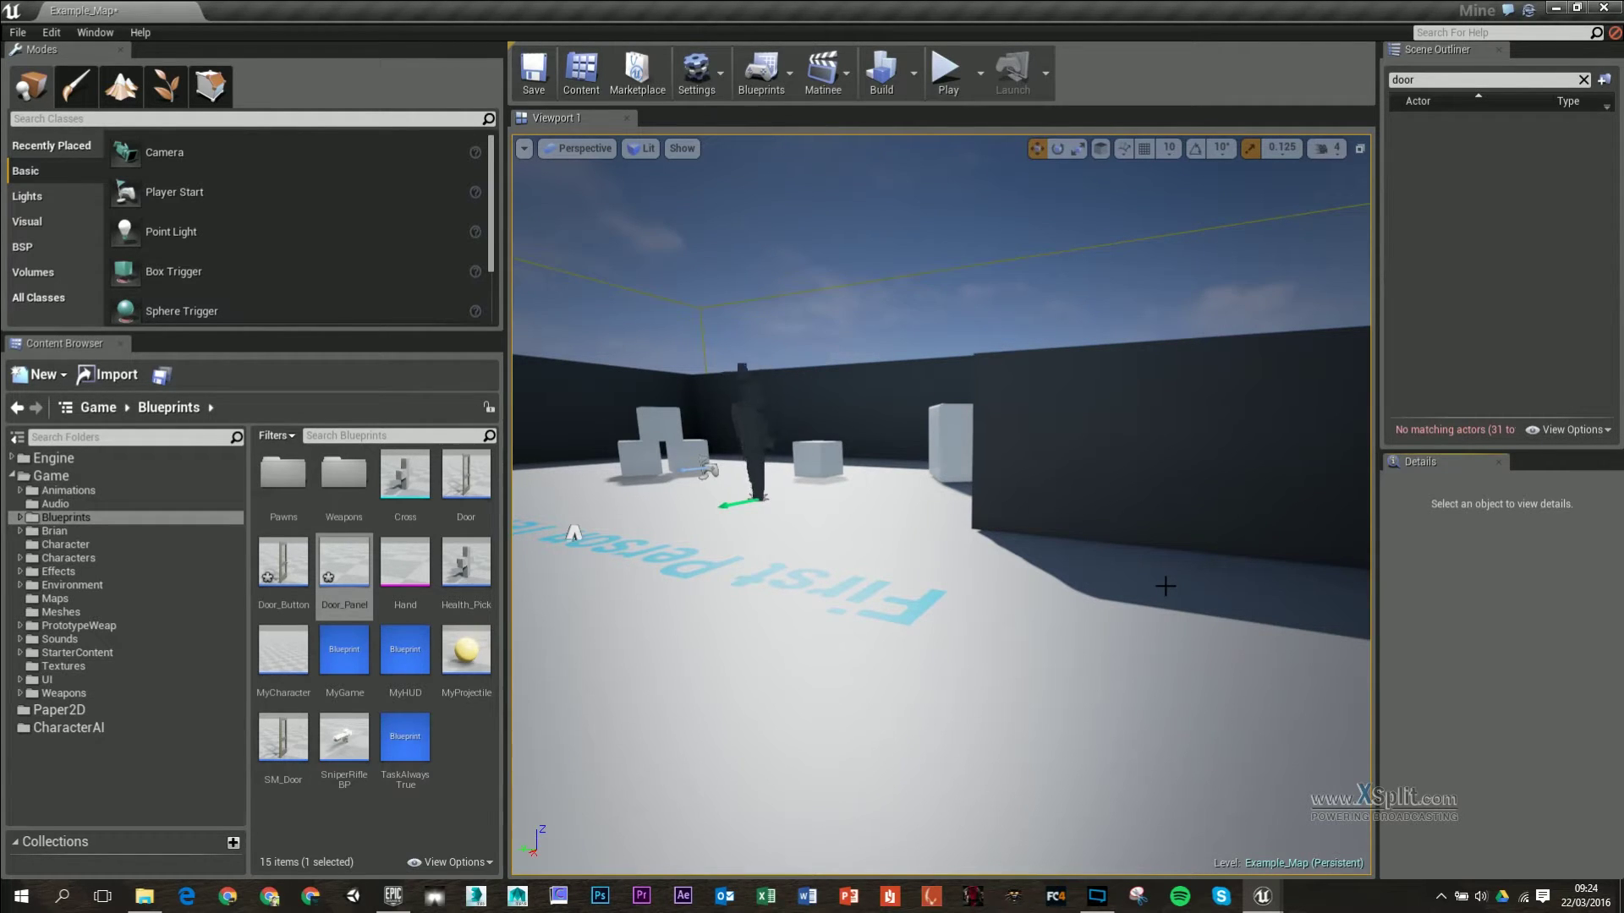
# - Browse the PrototypeWeap folder and review the actions available for the Prototype_AssaultRifle skeletal mesh
pyautogui.click(78, 627)
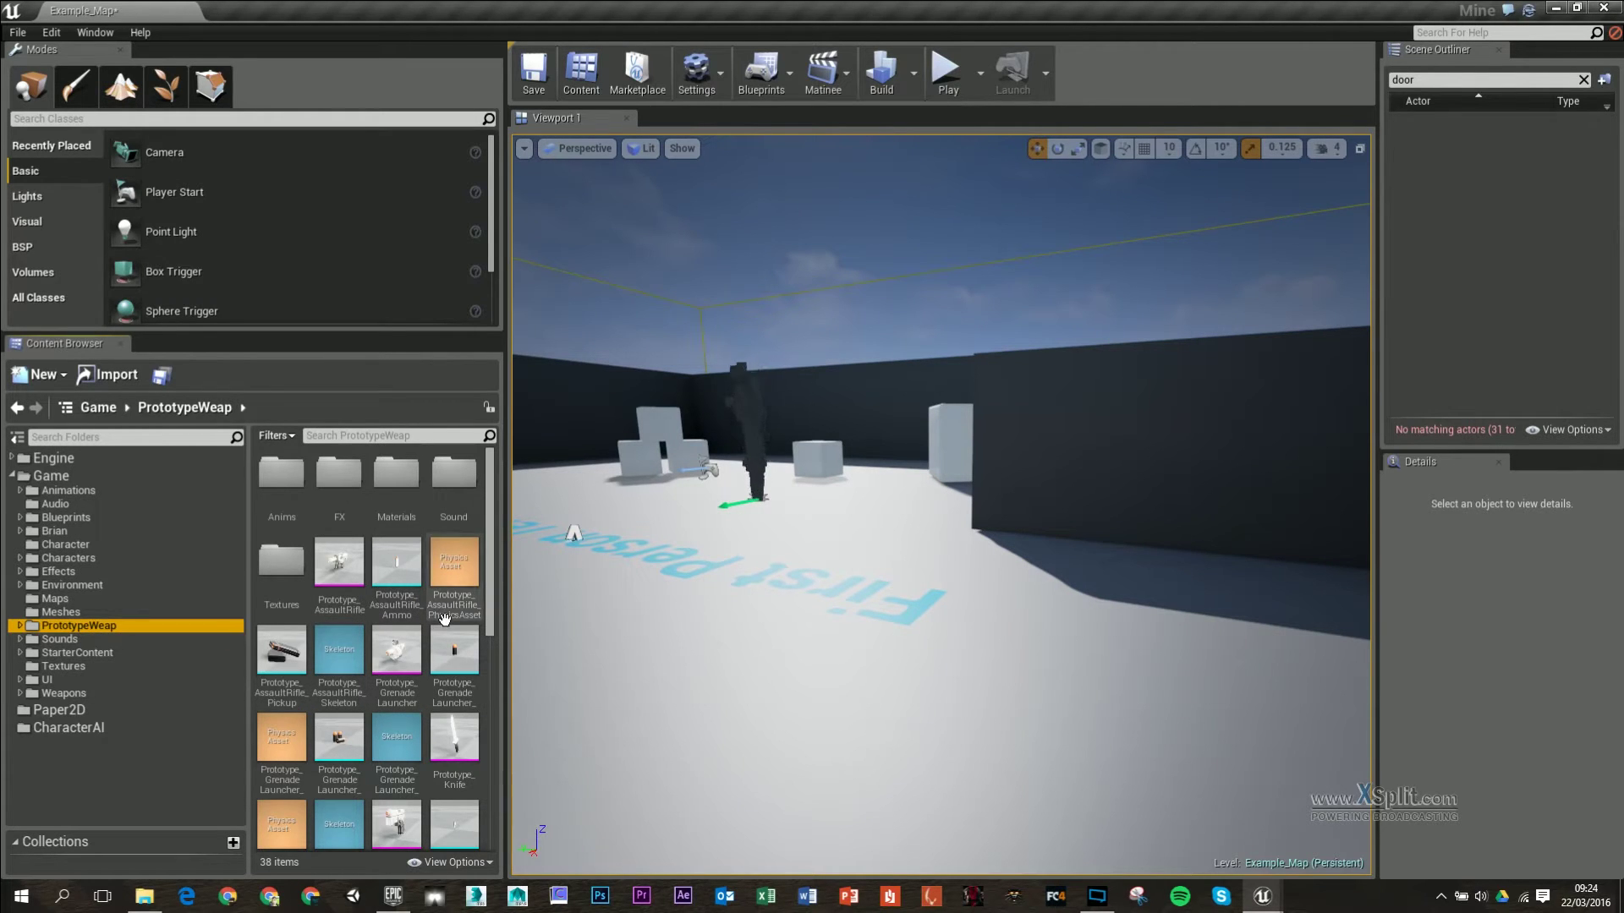
pyautogui.click(340, 568)
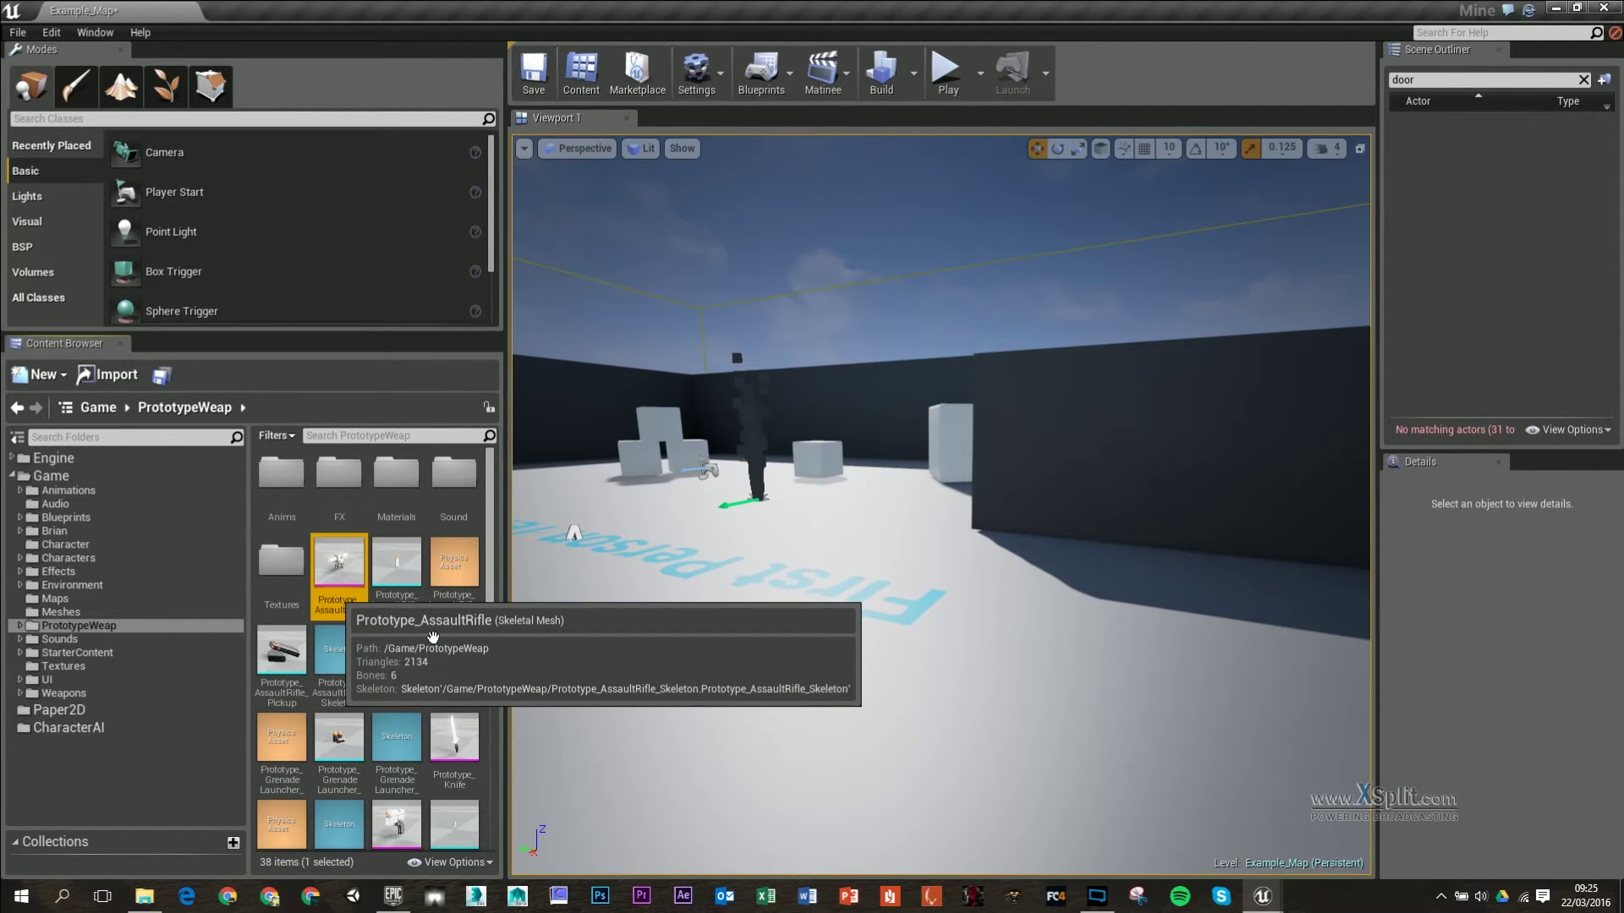
pyautogui.rightClick(412, 603)
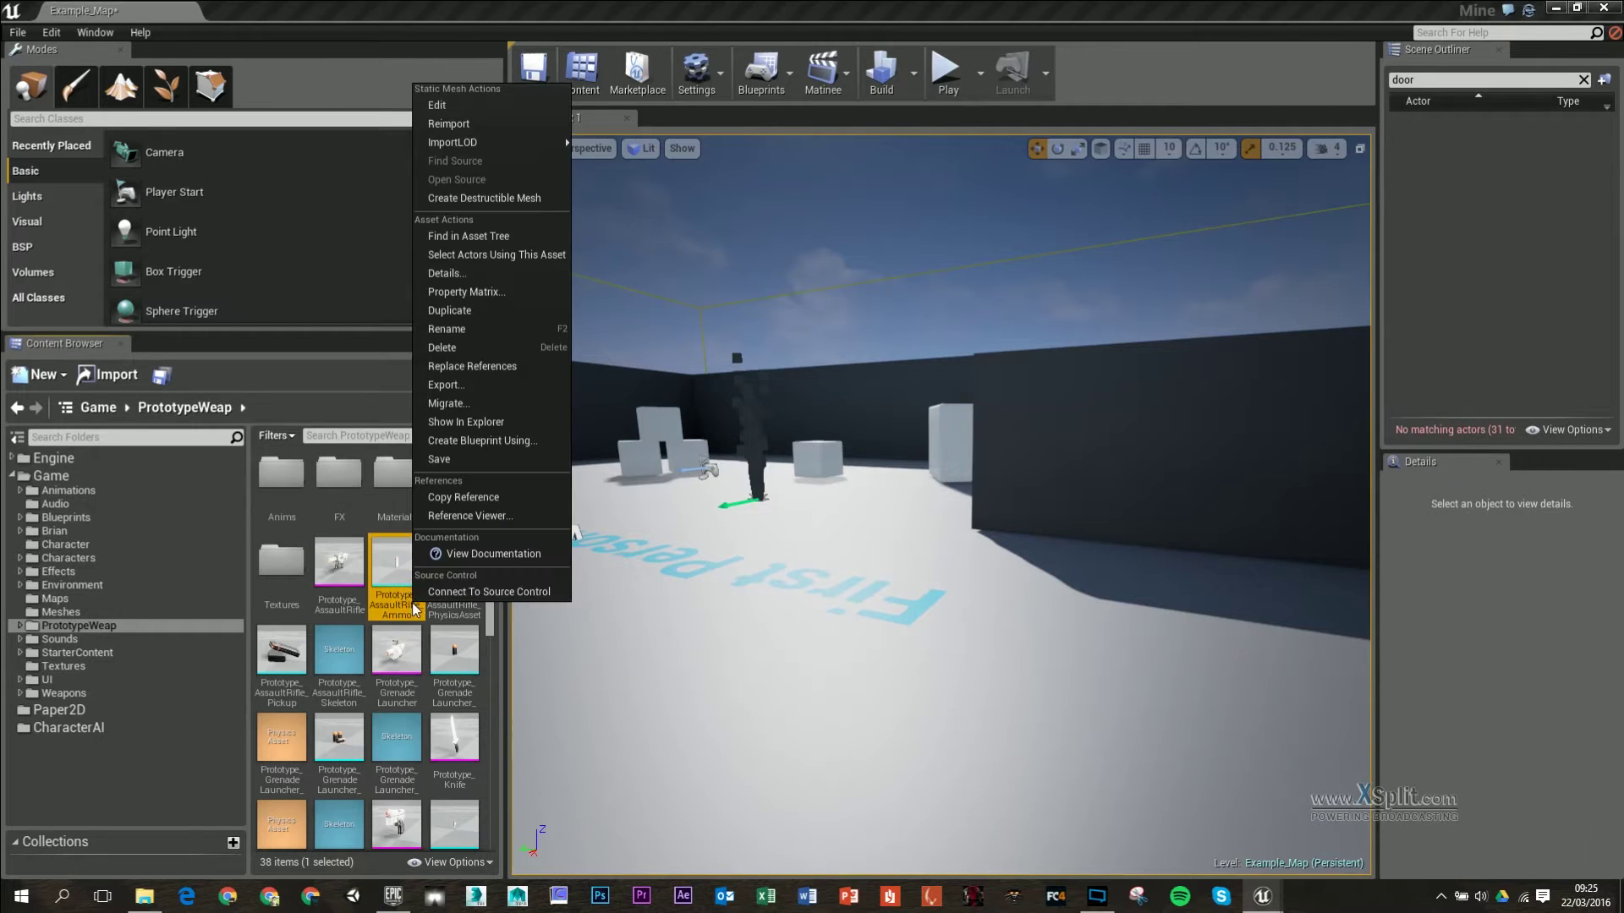
pyautogui.rightClick(340, 576)
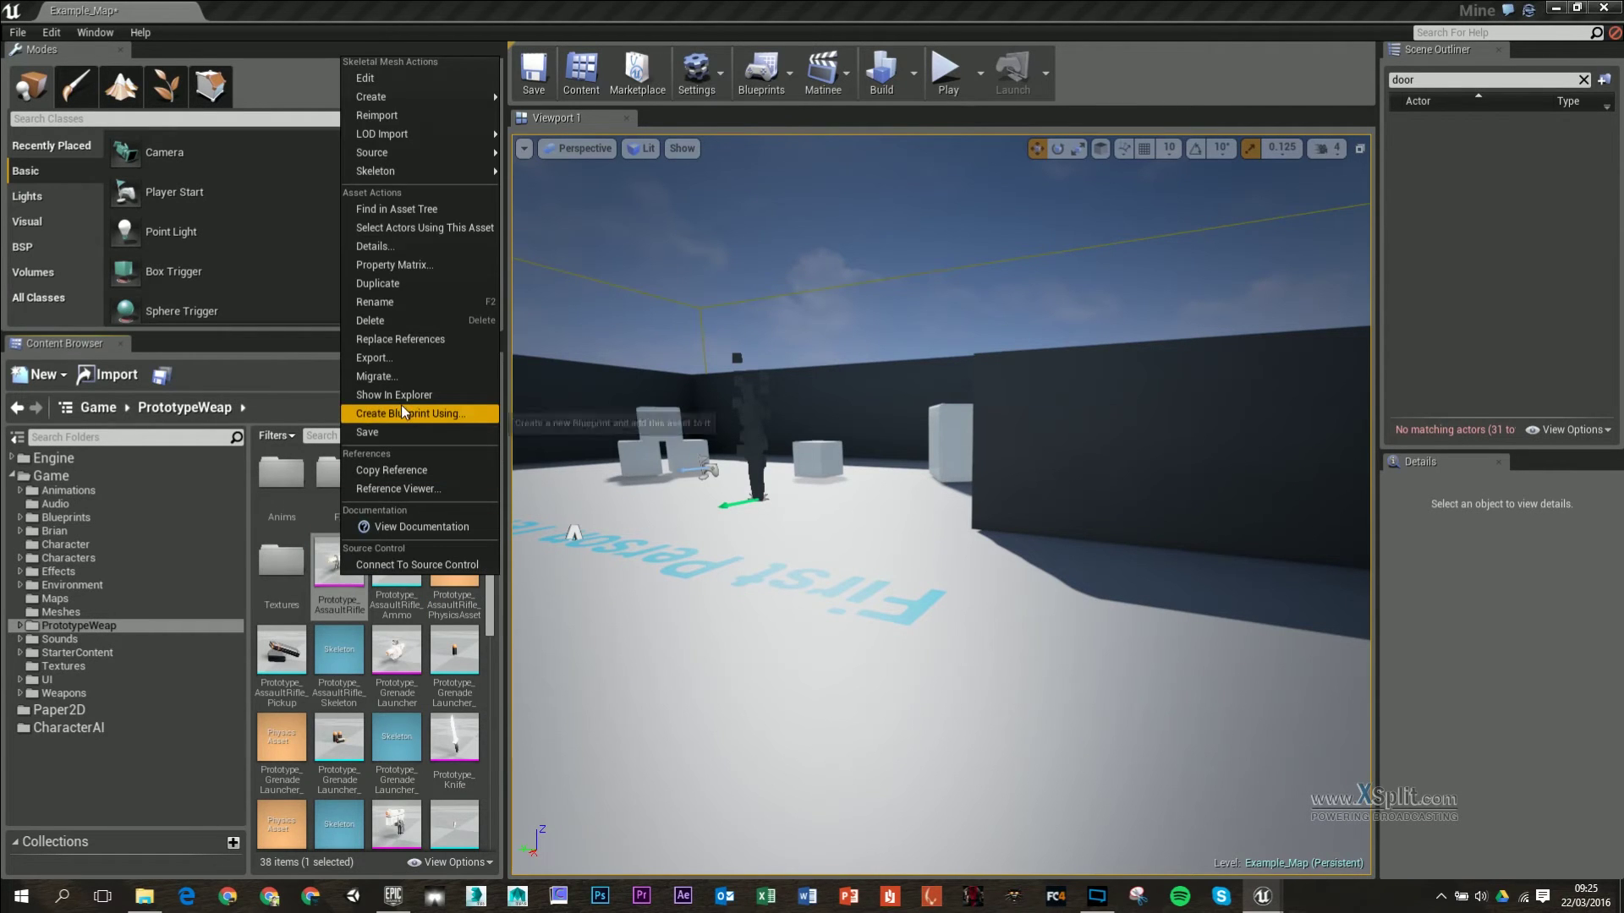
pyautogui.click(346, 599)
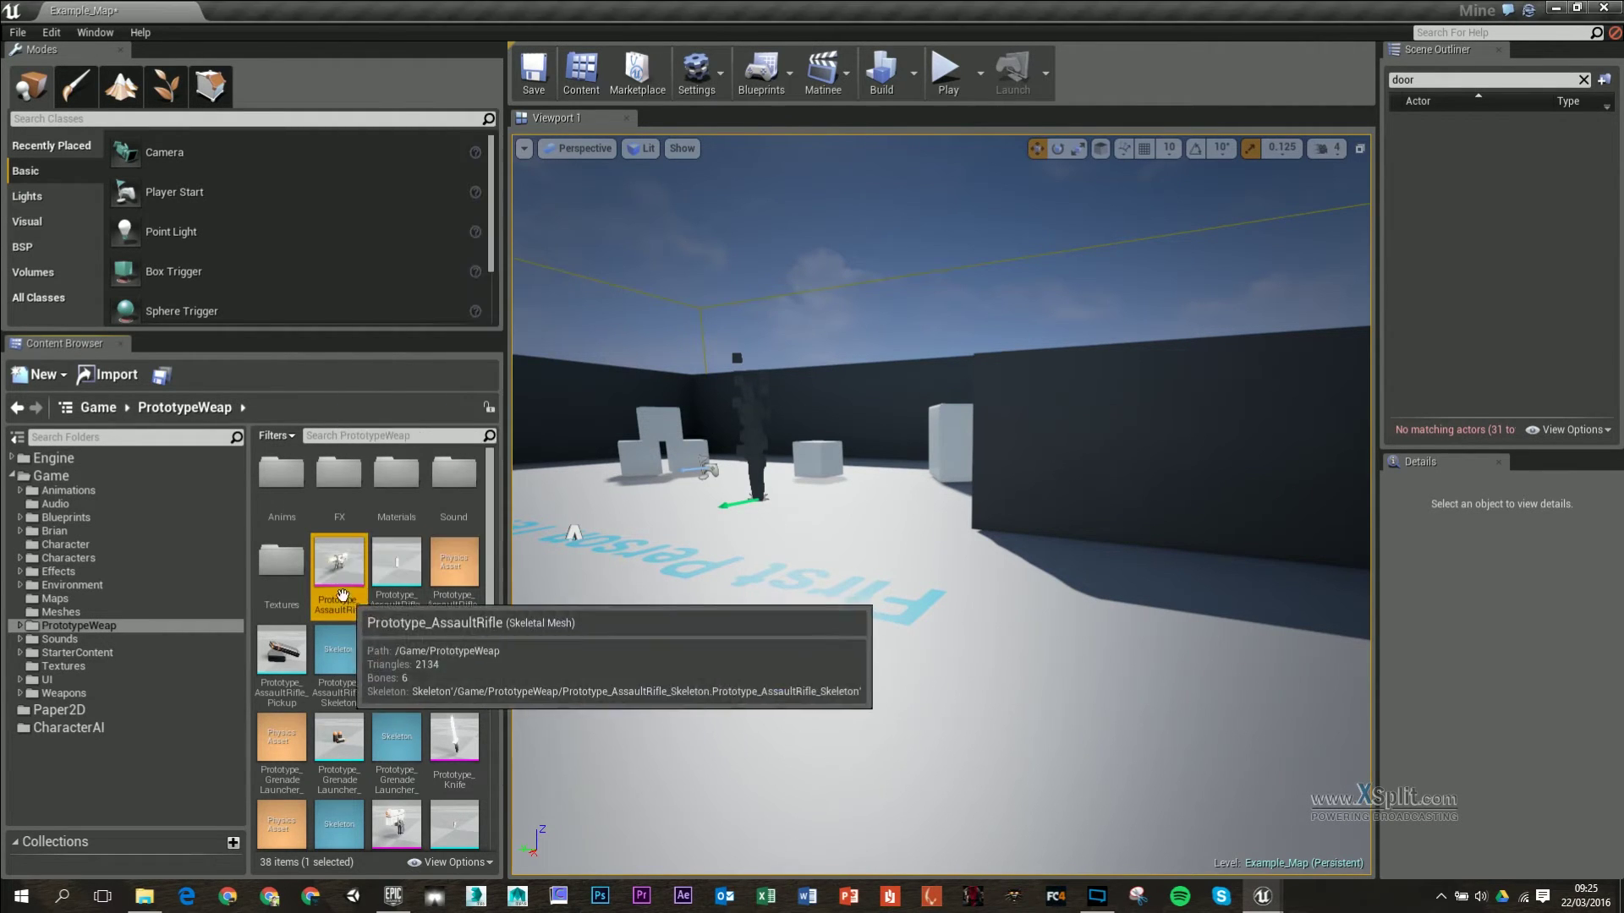
# - Open SniperRifleBP from the Blueprints folder and examine its skeletal mesh component and Event Graph
pyautogui.click(90, 519)
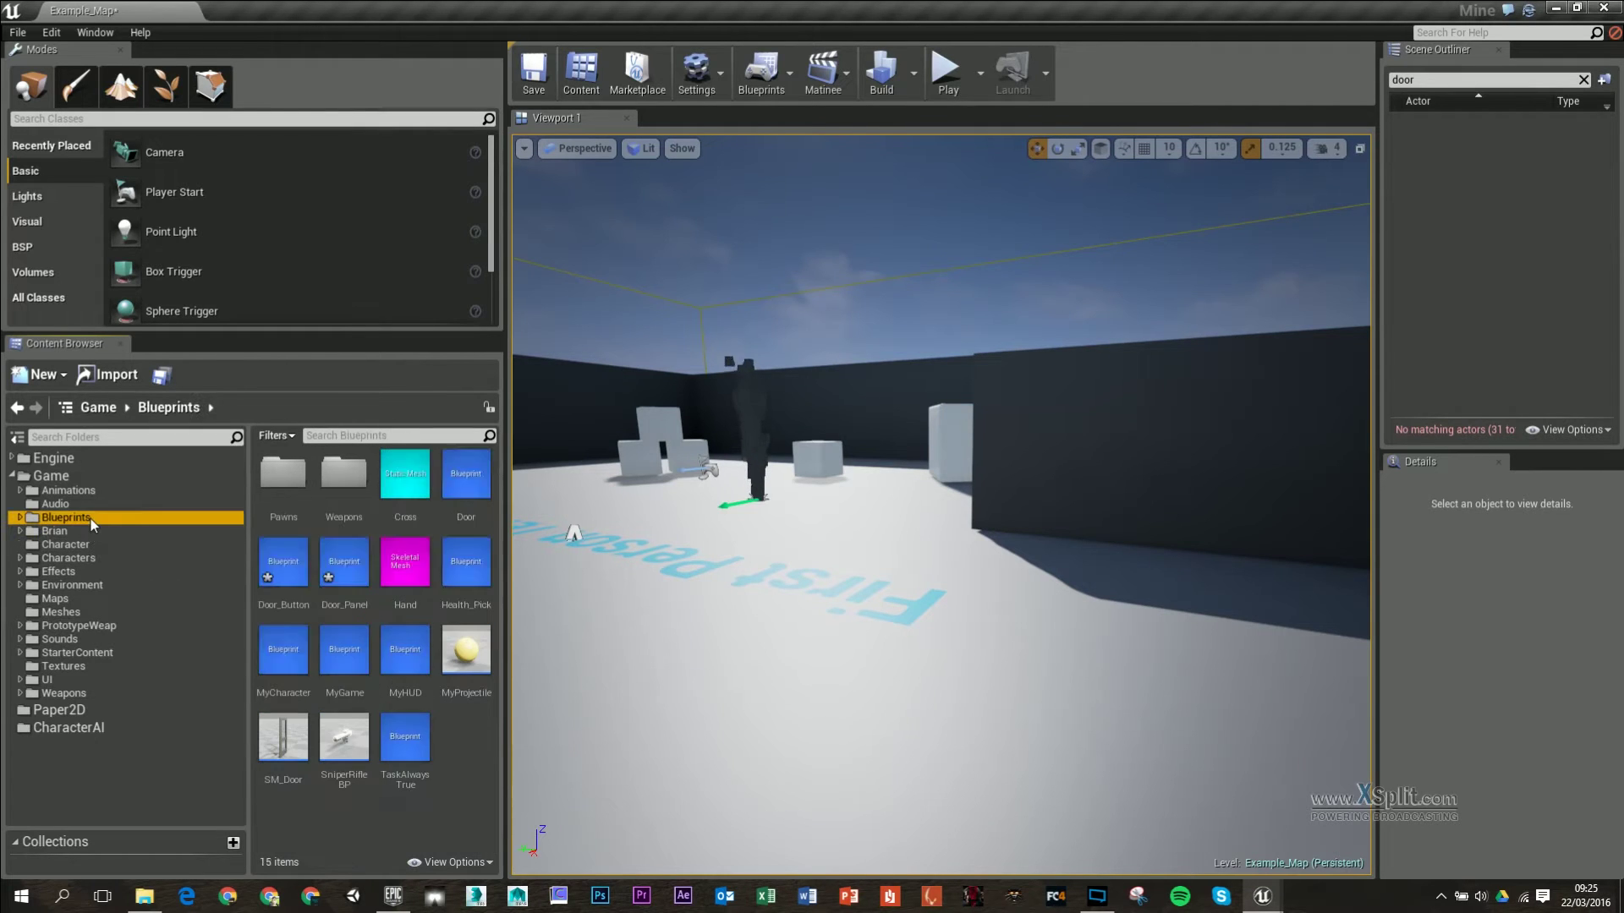
pyautogui.click(345, 765)
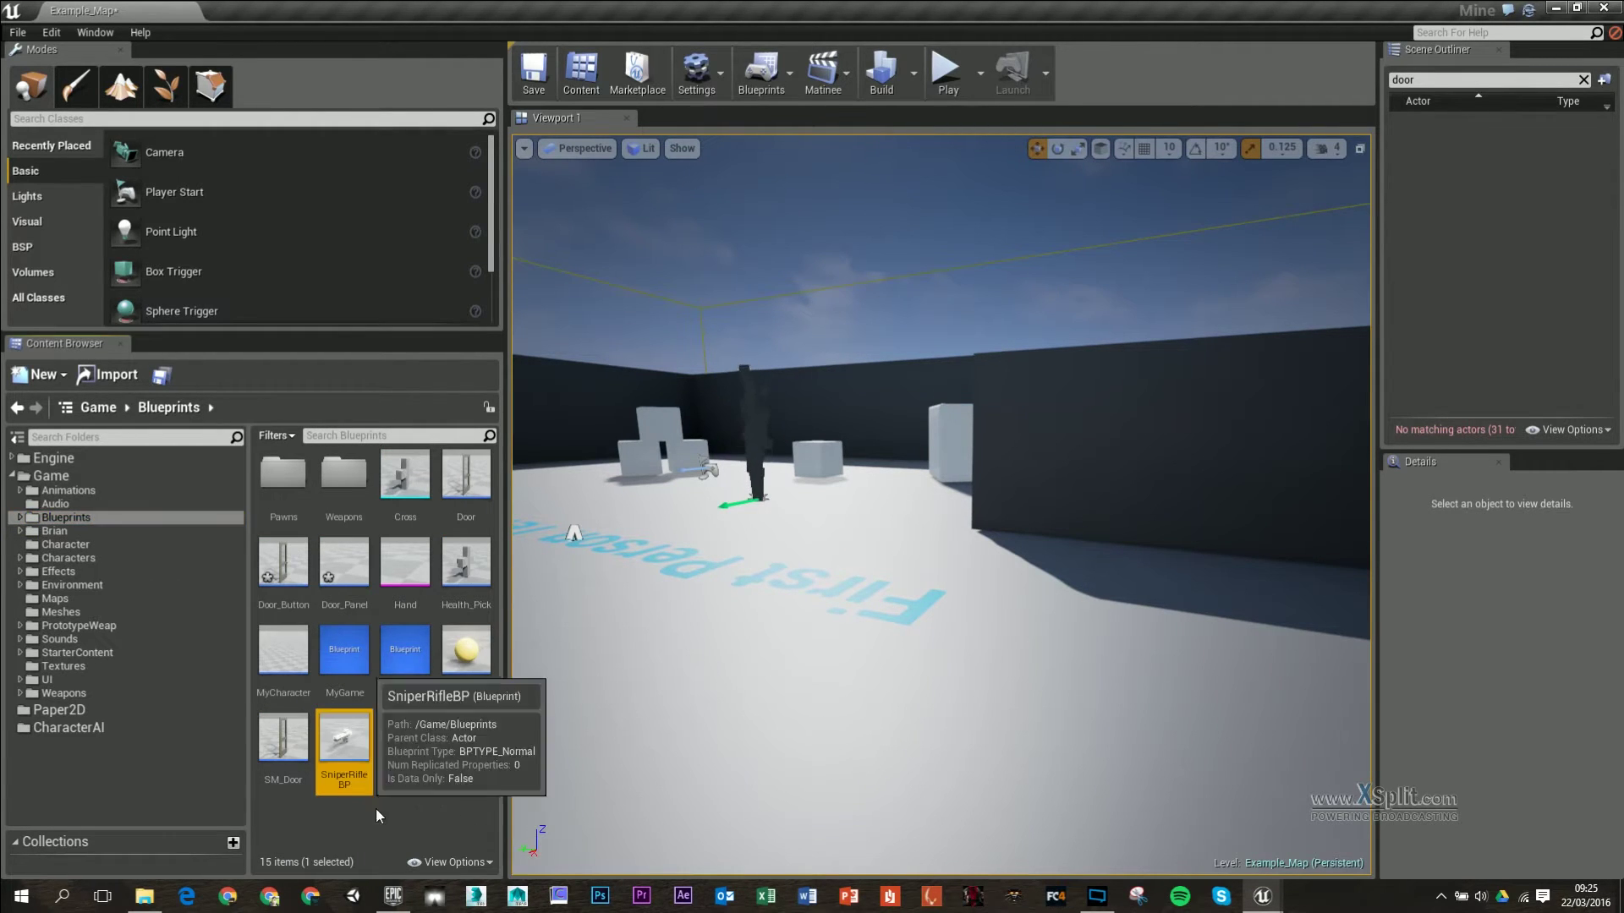
pyautogui.doubleClick(354, 749)
pyautogui.click(1453, 73)
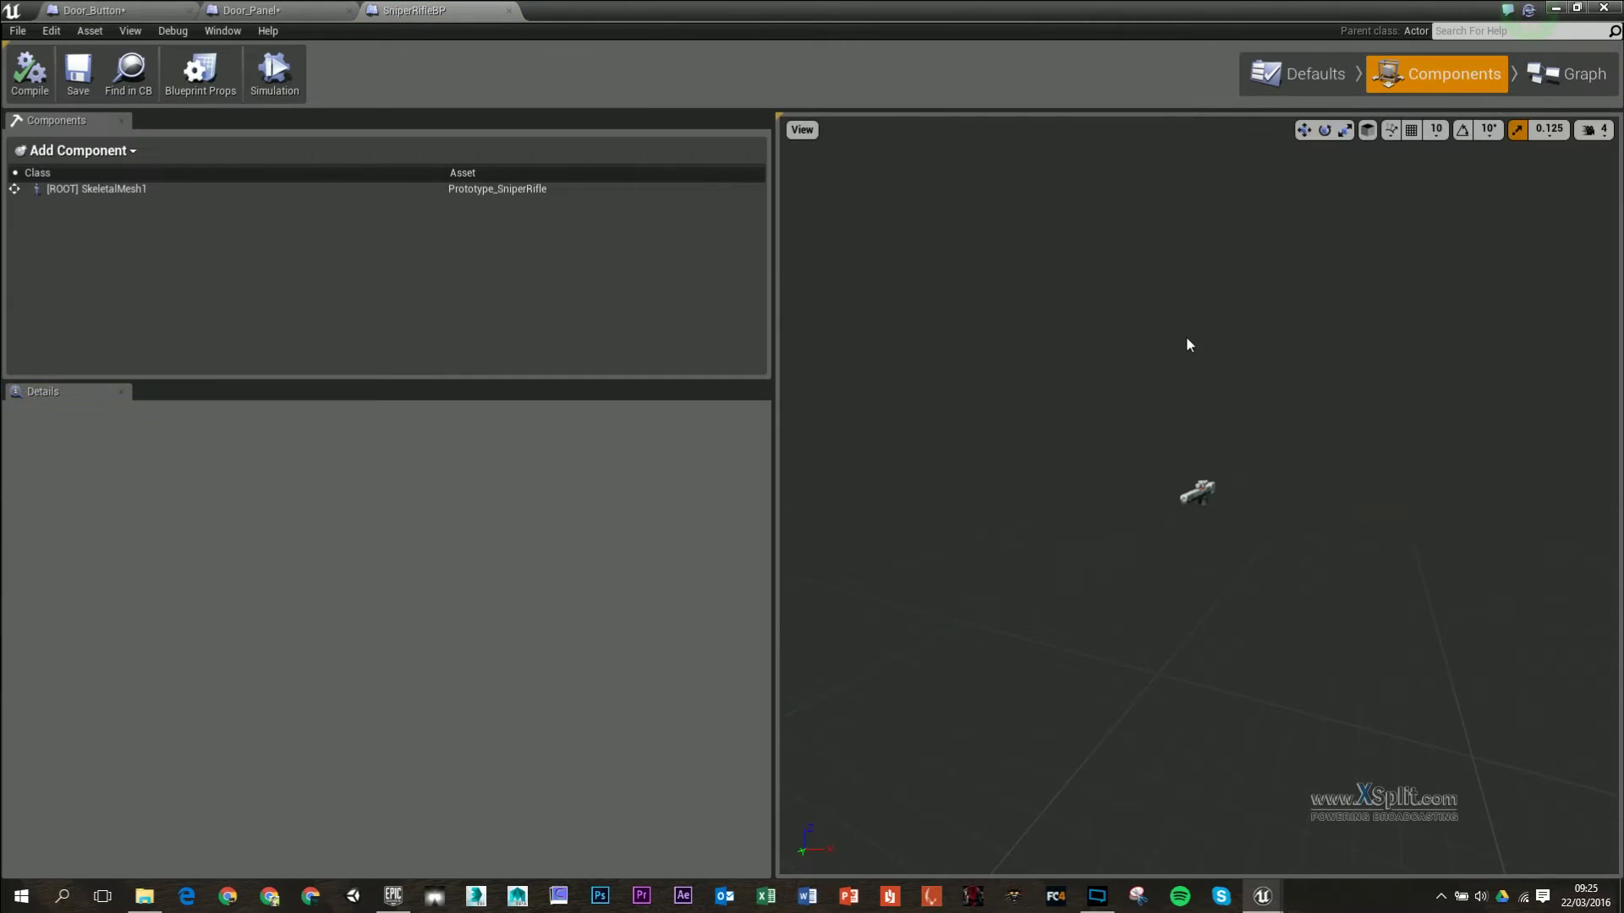
pyautogui.moveTo(1200, 507)
pyautogui.mouseDown(button='right')
pyautogui.moveTo(1158, 558)
pyautogui.moveTo(1200, 515)
pyautogui.mouseUp(button='right')
pyautogui.press('w')
pyautogui.press('s')
pyautogui.moveTo(1187, 418)
pyautogui.mouseDown(button='right')
pyautogui.moveTo(1163, 443)
pyautogui.moveTo(1187, 418)
pyautogui.mouseUp(button='right')
pyautogui.press('w')
pyautogui.press('s')
pyautogui.click(1565, 74)
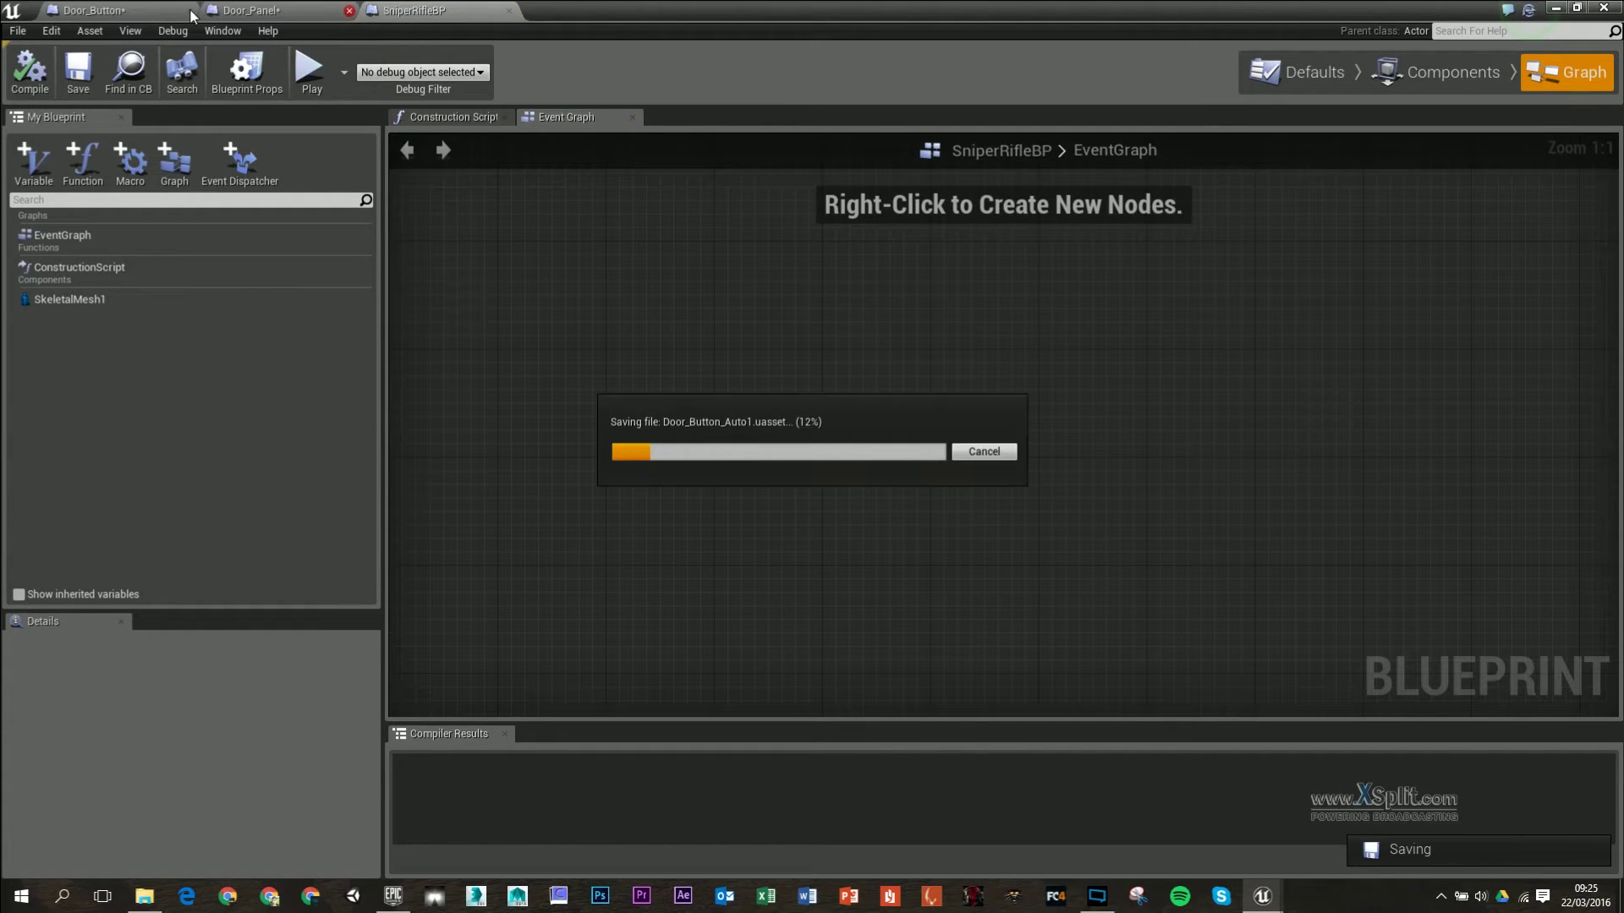
# - Close the Door_Panel, Door_Button and SniperRifleBP blueprint editors
pyautogui.click(349, 10)
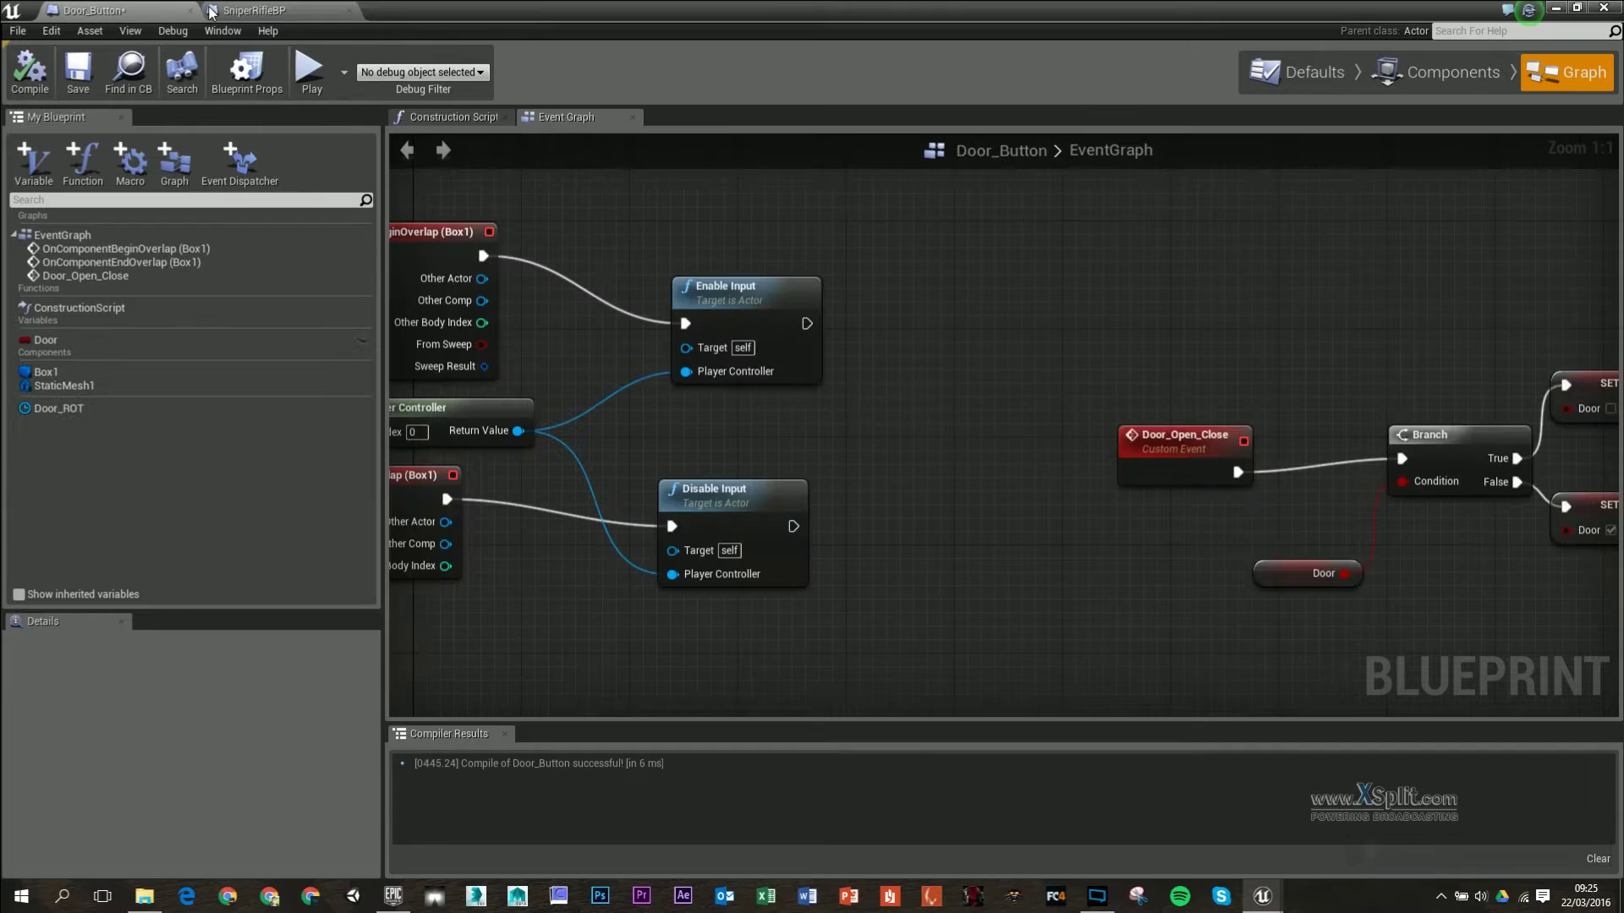
pyautogui.click(190, 10)
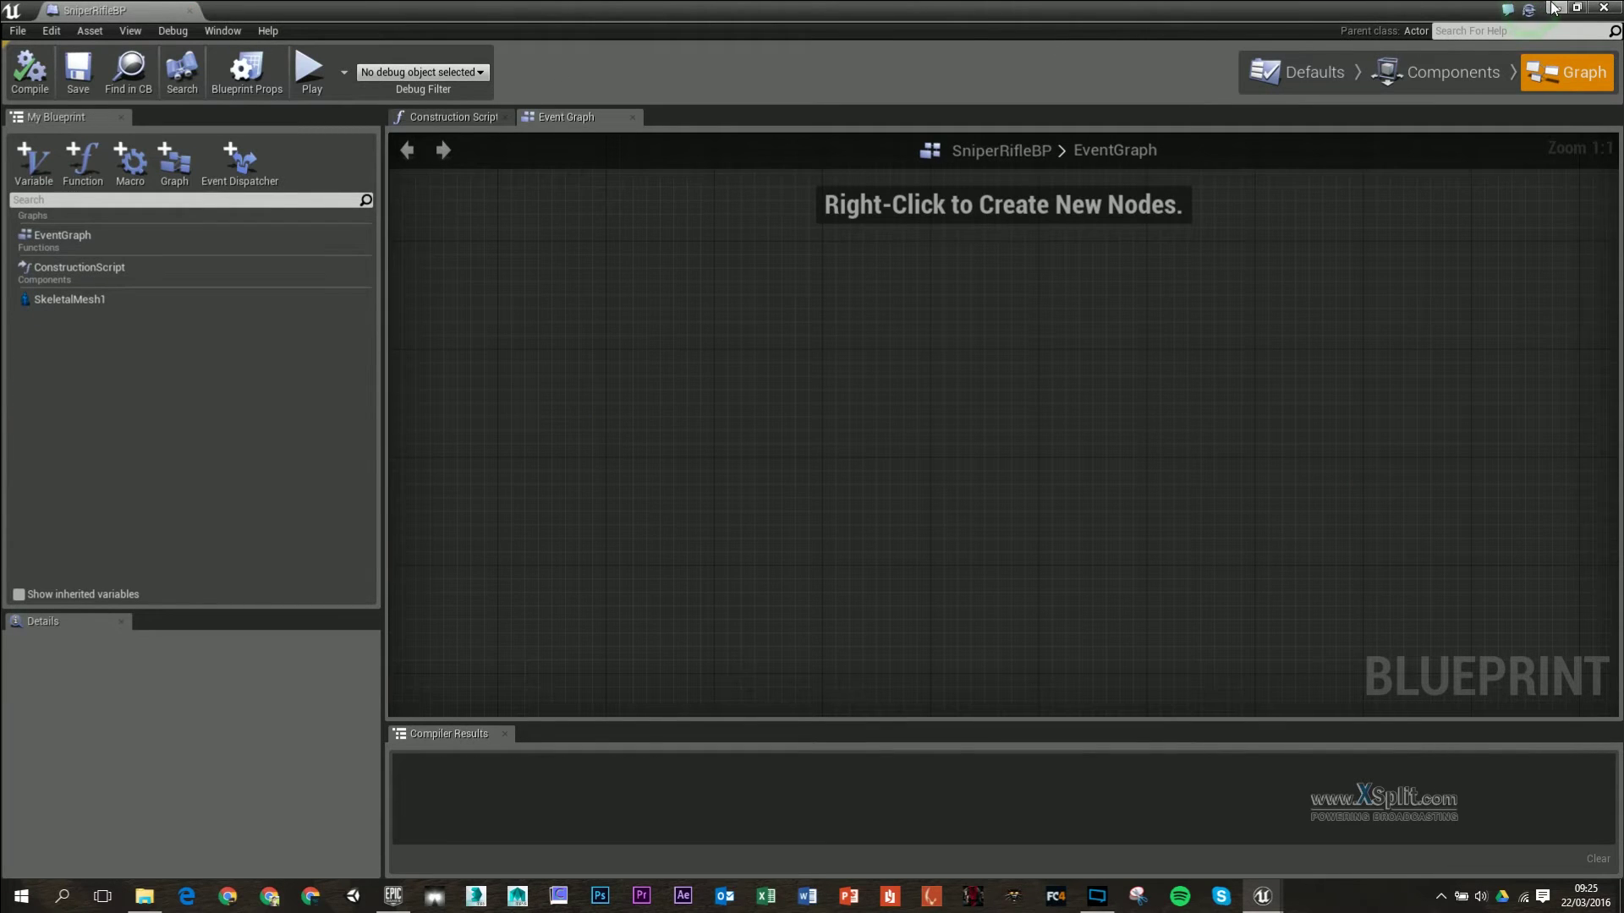
pyautogui.click(189, 10)
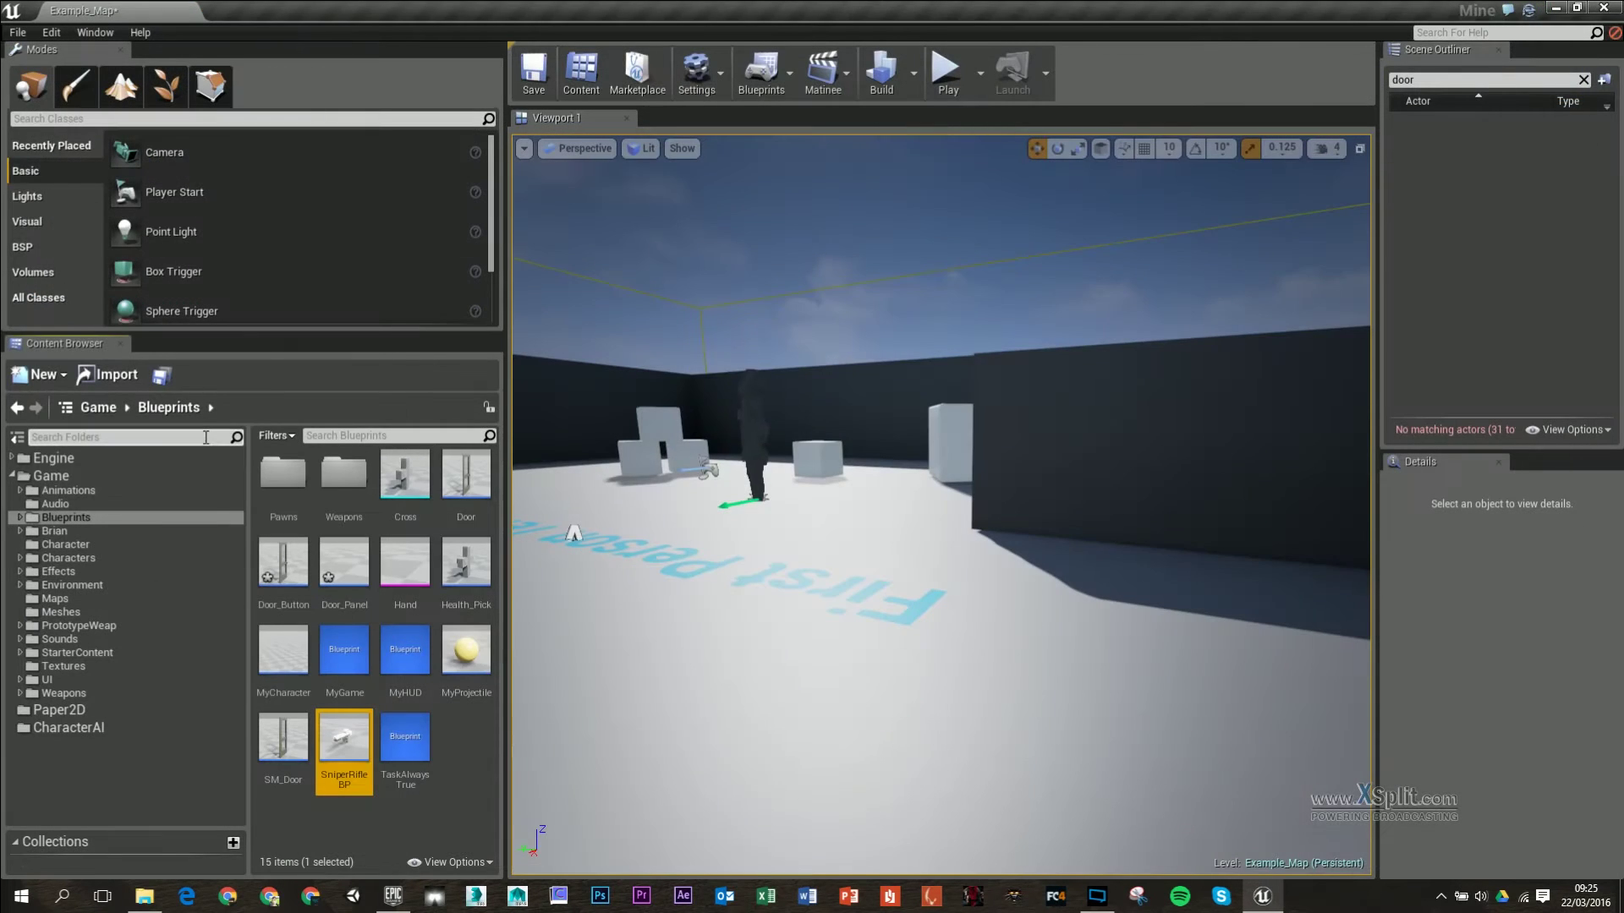
# - Open the HeroFPP skeletal mesh from the Character folder and inspect its arms and the attached rifle
pyautogui.click(91, 556)
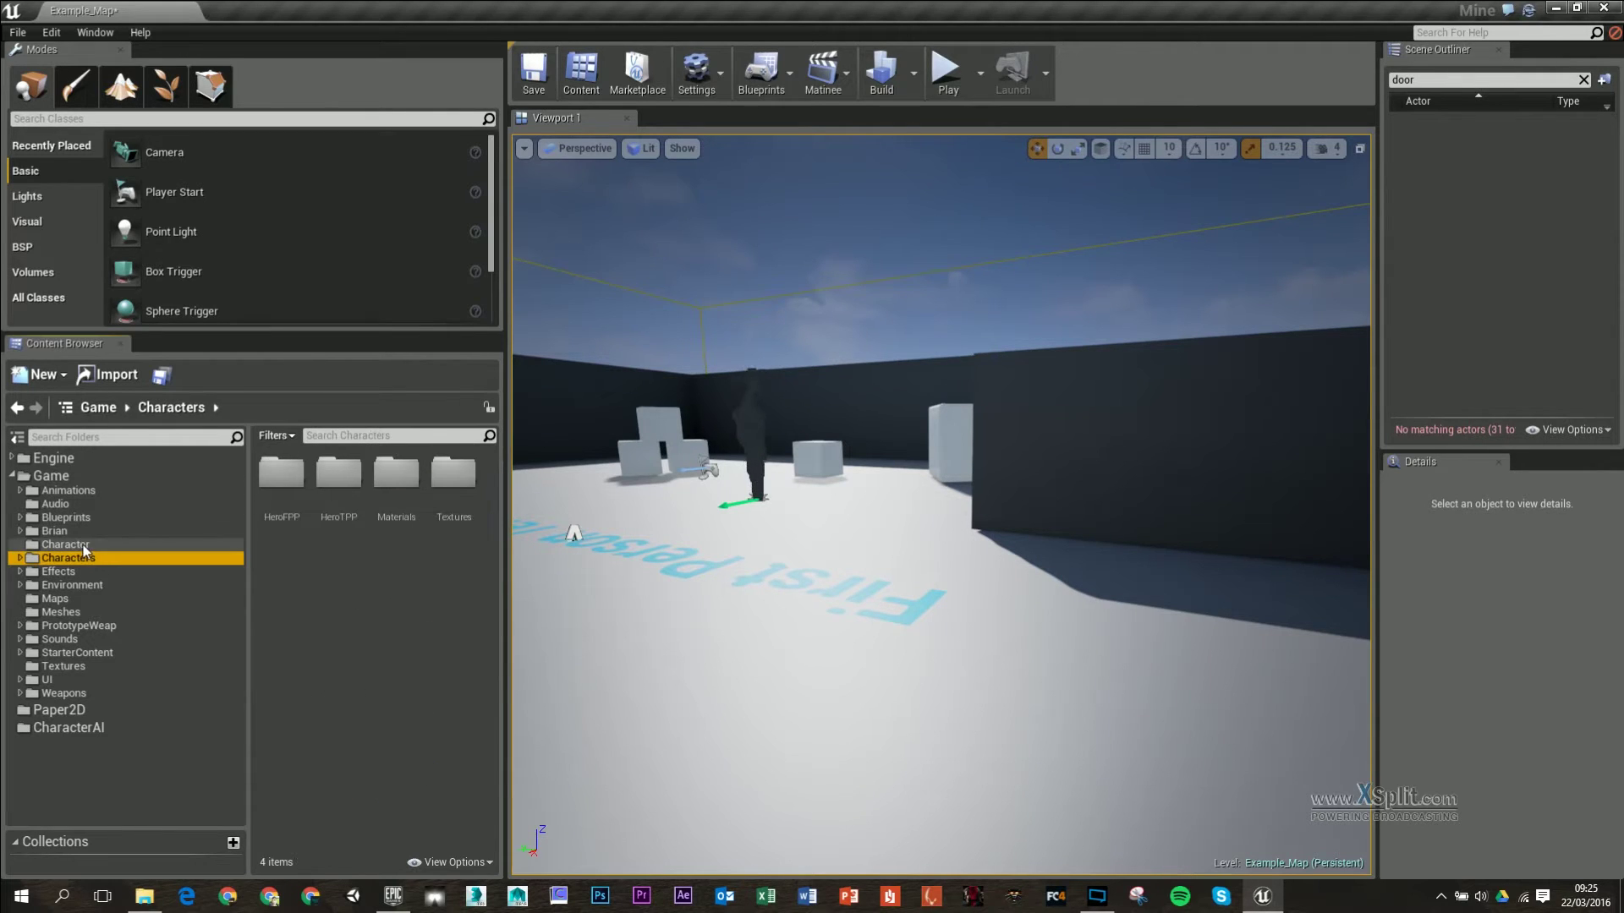
pyautogui.click(83, 544)
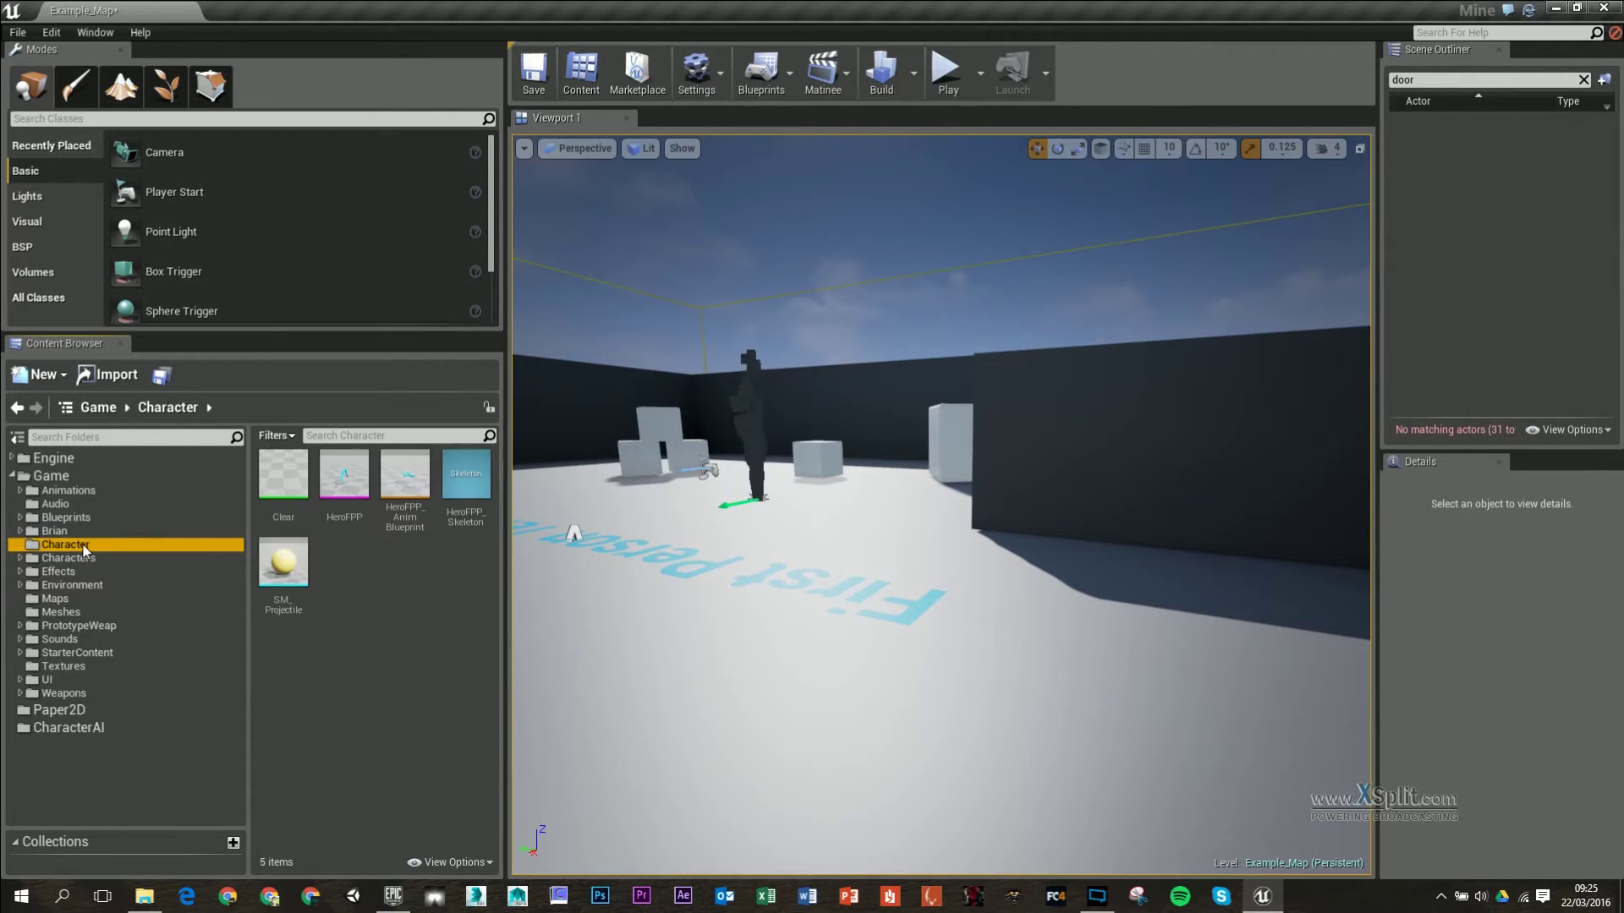
pyautogui.doubleClick(362, 482)
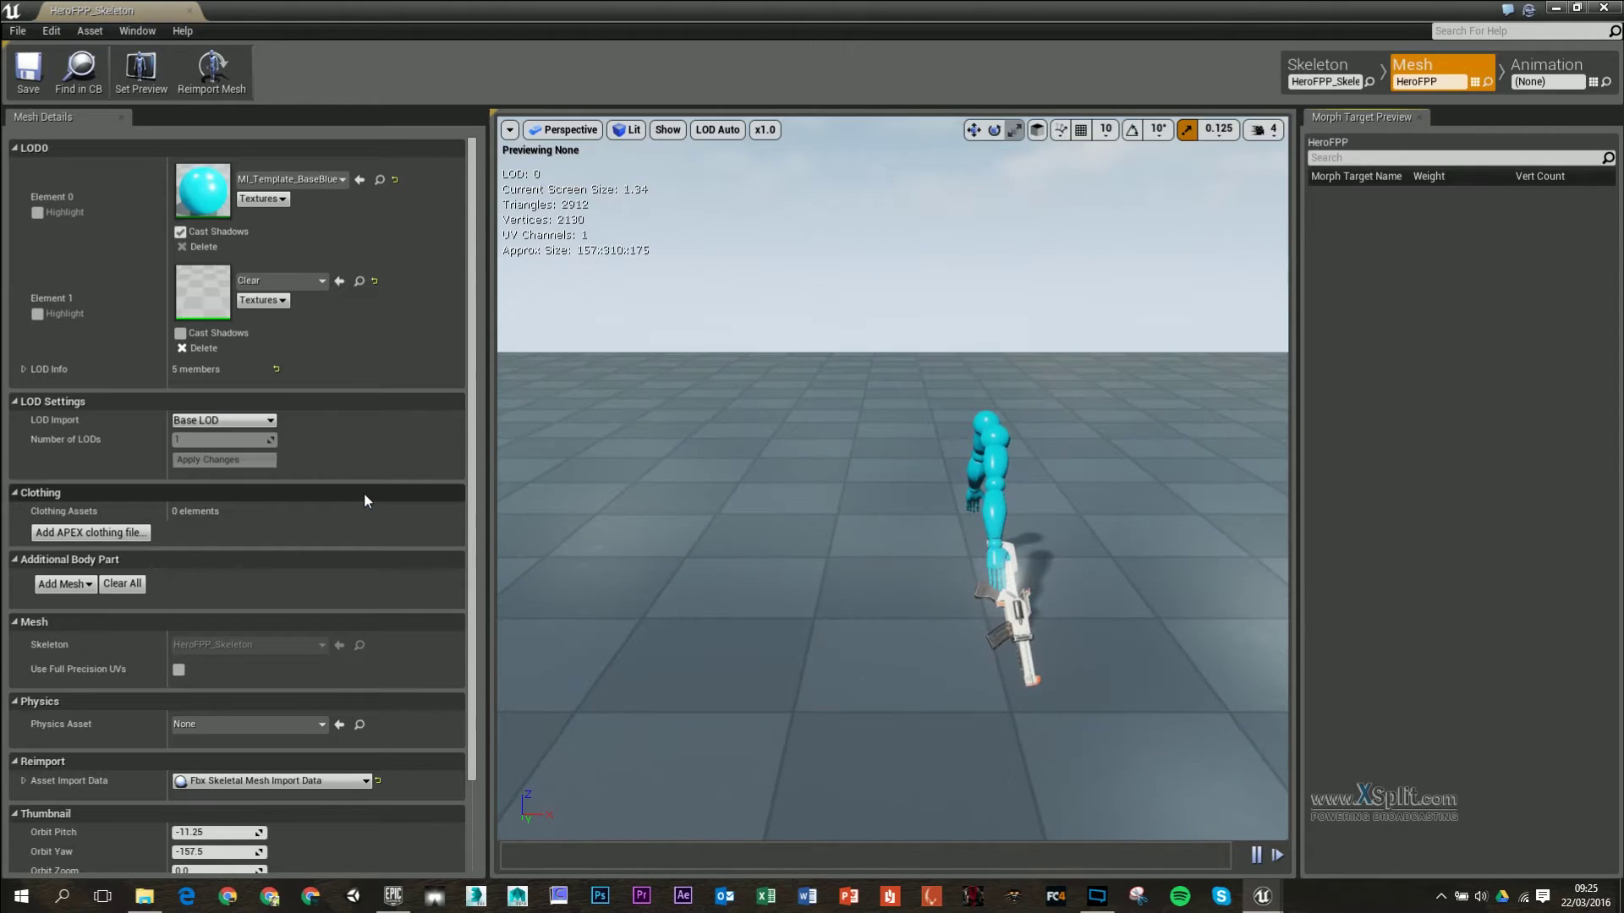
pyautogui.moveTo(956, 547); pyautogui.dragTo(1006, 592, button='right')
pyautogui.press('w')
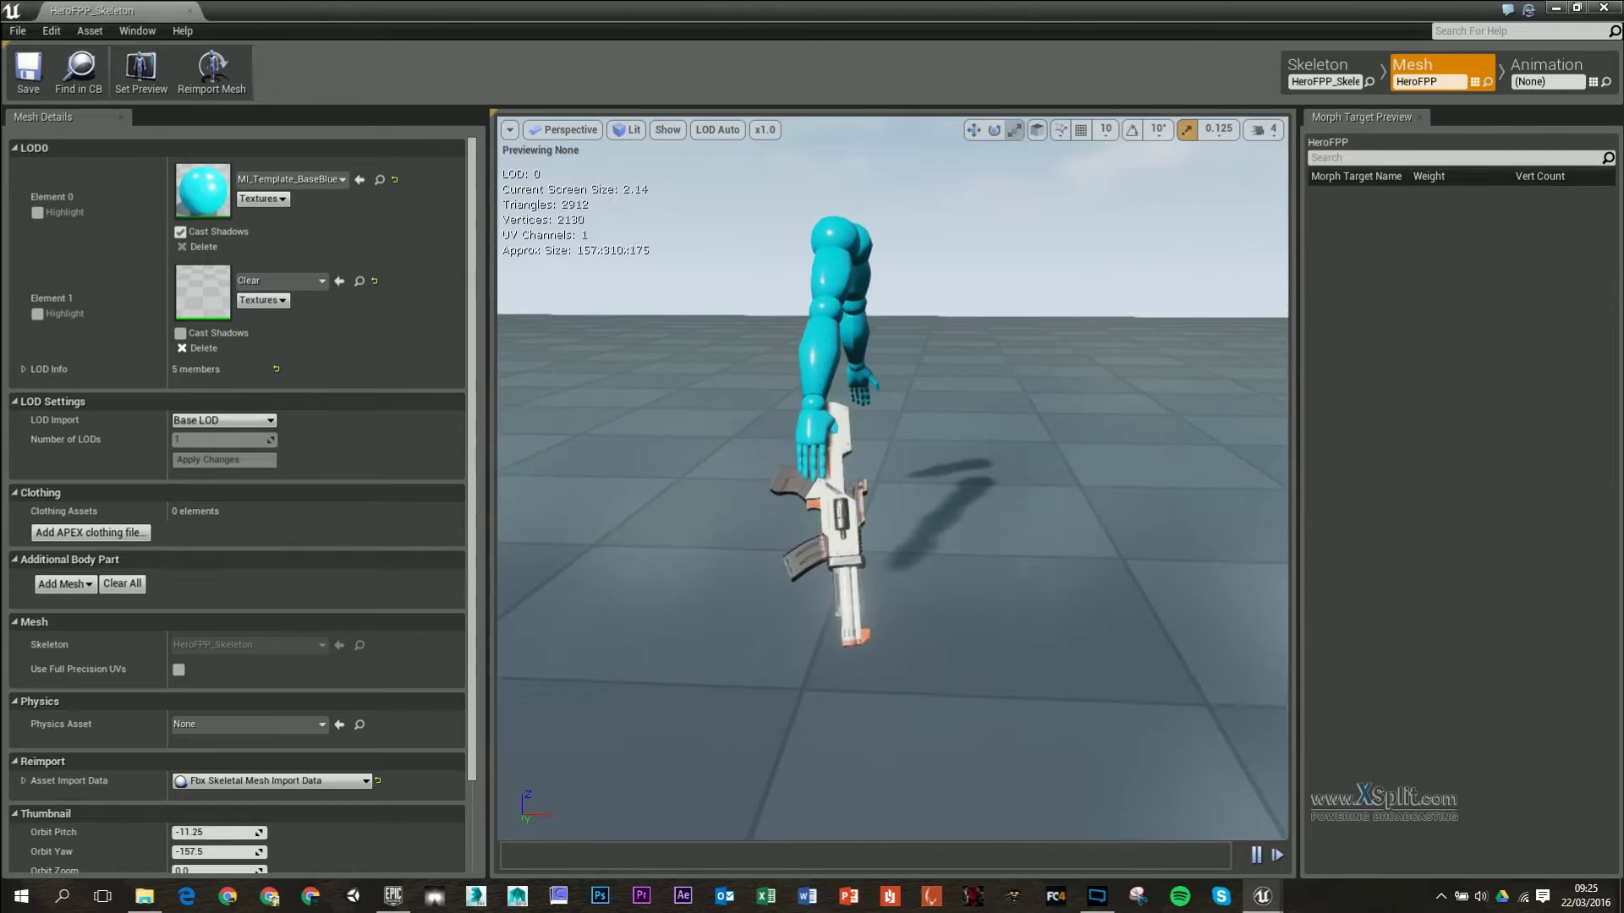
pyautogui.moveTo(926, 565)
pyautogui.mouseDown()
pyautogui.moveTo(926, 533)
pyautogui.moveTo(926, 565)
pyautogui.mouseUp()
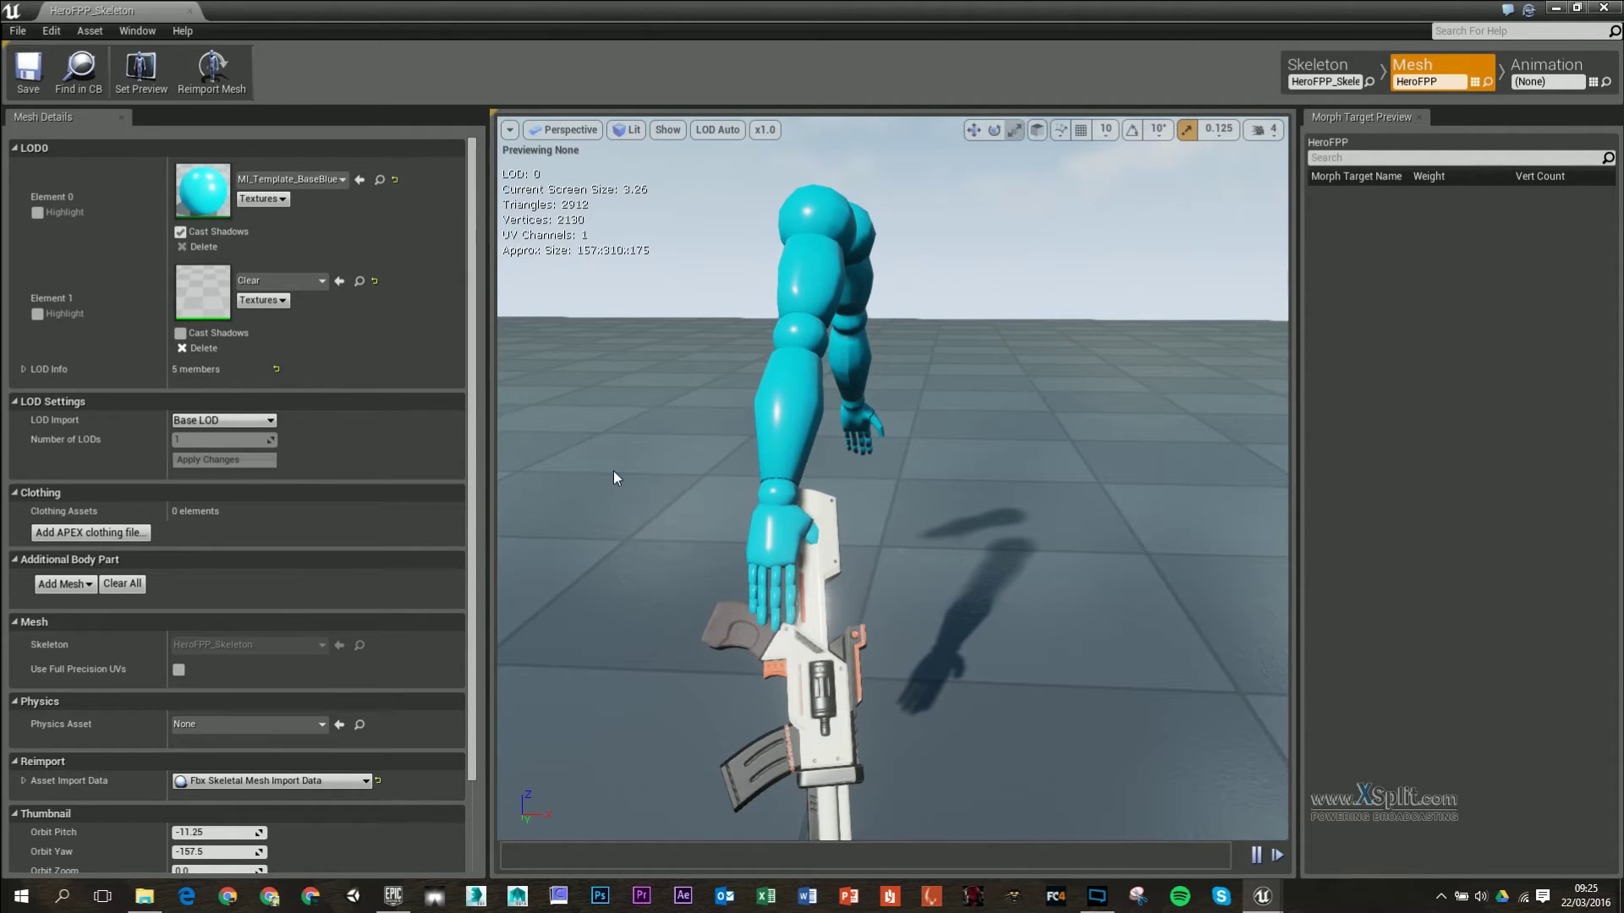
# - Undock the HeroFPP mesh editor into a smaller window over the level viewport and widen it
pyautogui.moveTo(492, 7); pyautogui.dragTo(921, 290)
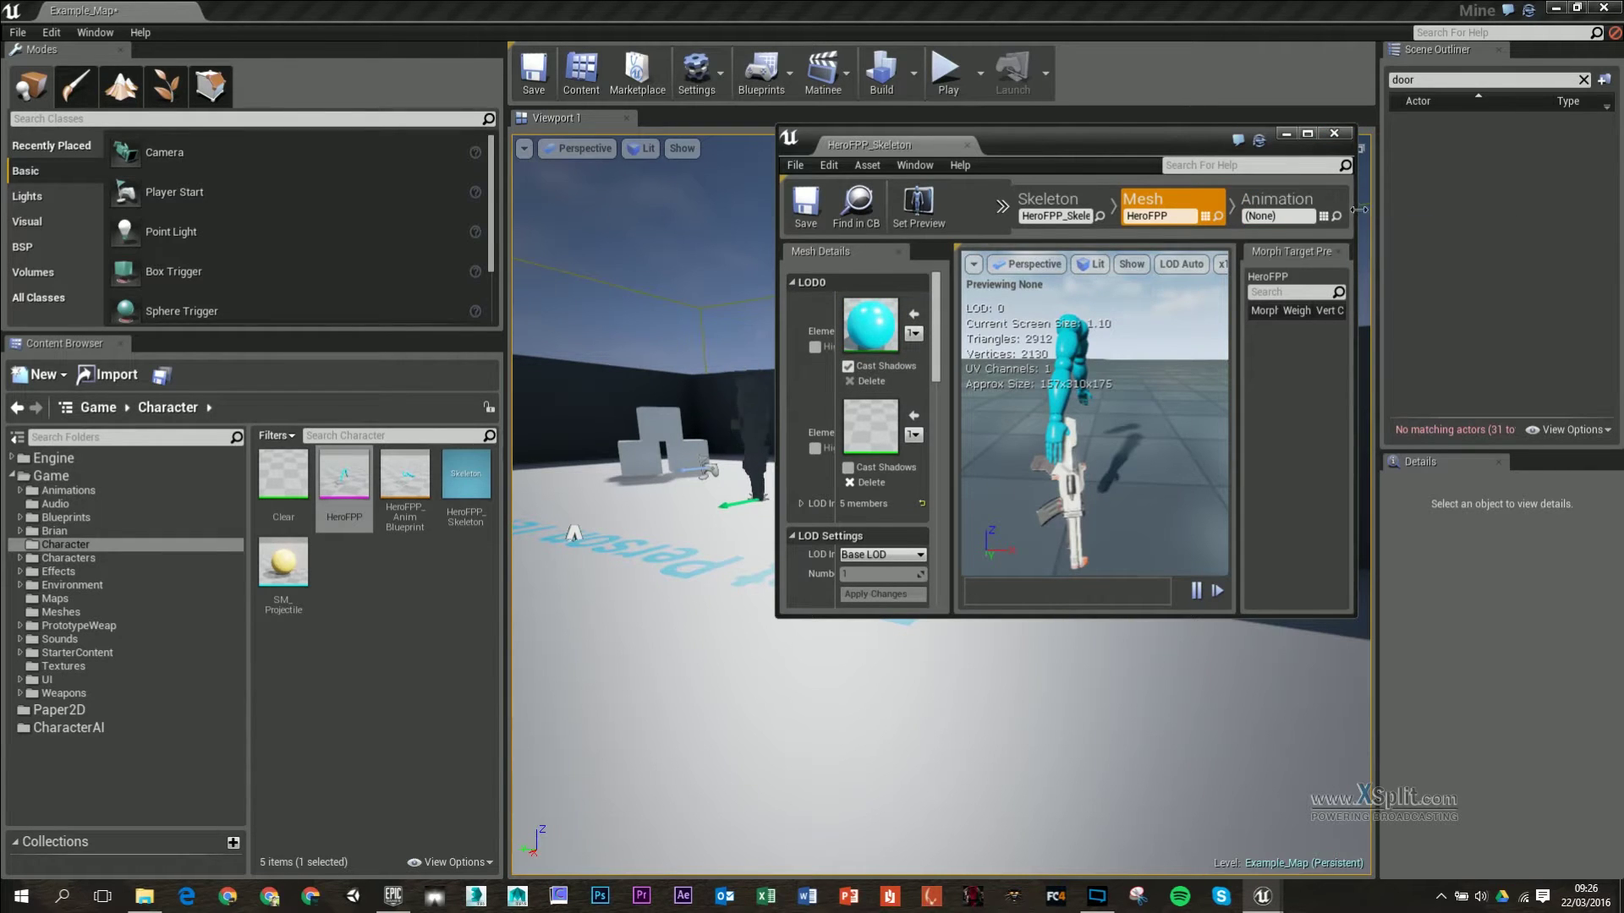
pyautogui.click(1527, 225)
pyautogui.moveTo(1357, 227); pyautogui.dragTo(1598, 227)
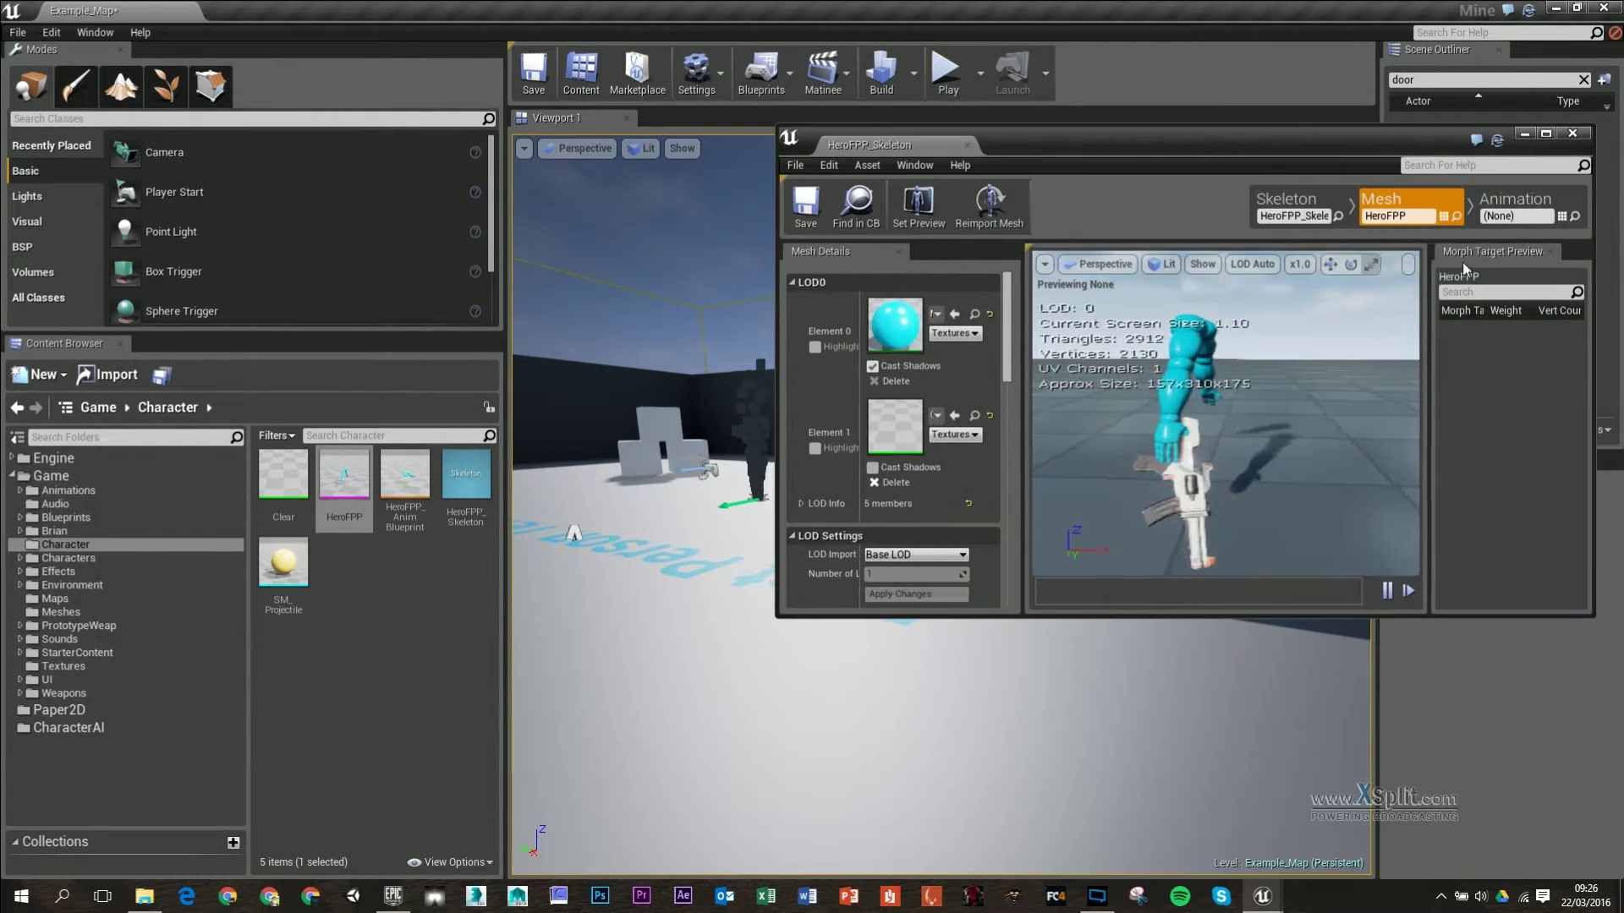
# - Assign the MI_Template_BaseBlue material from Element 0 to Element 1 of HeroFPP and inspect the weapon area
pyautogui.click(977, 315)
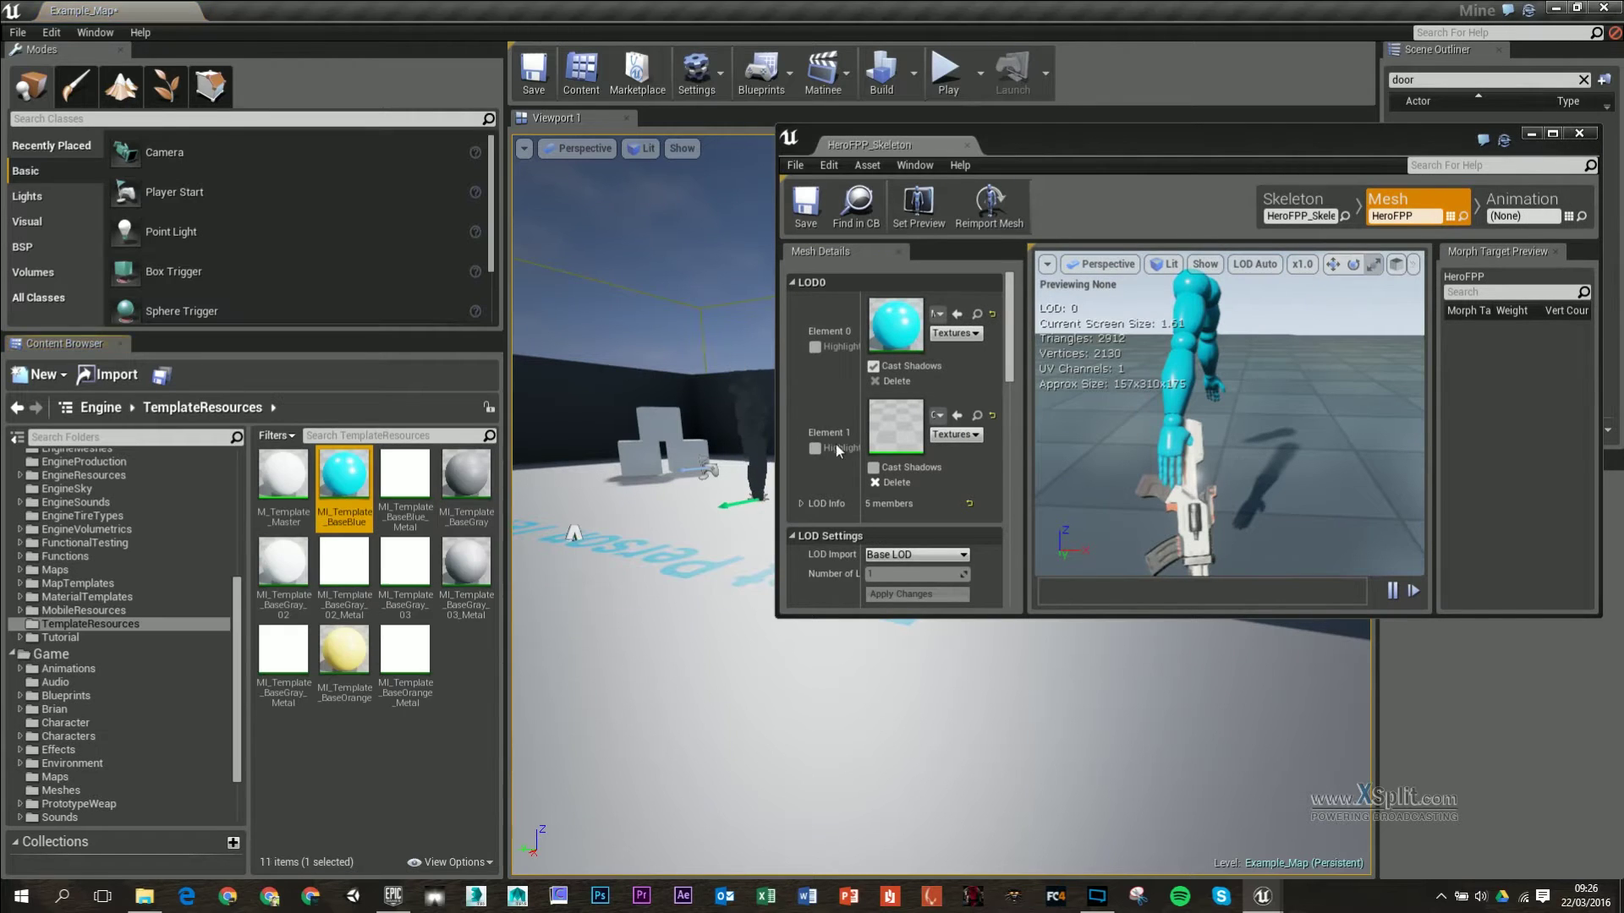
pyautogui.click(962, 415)
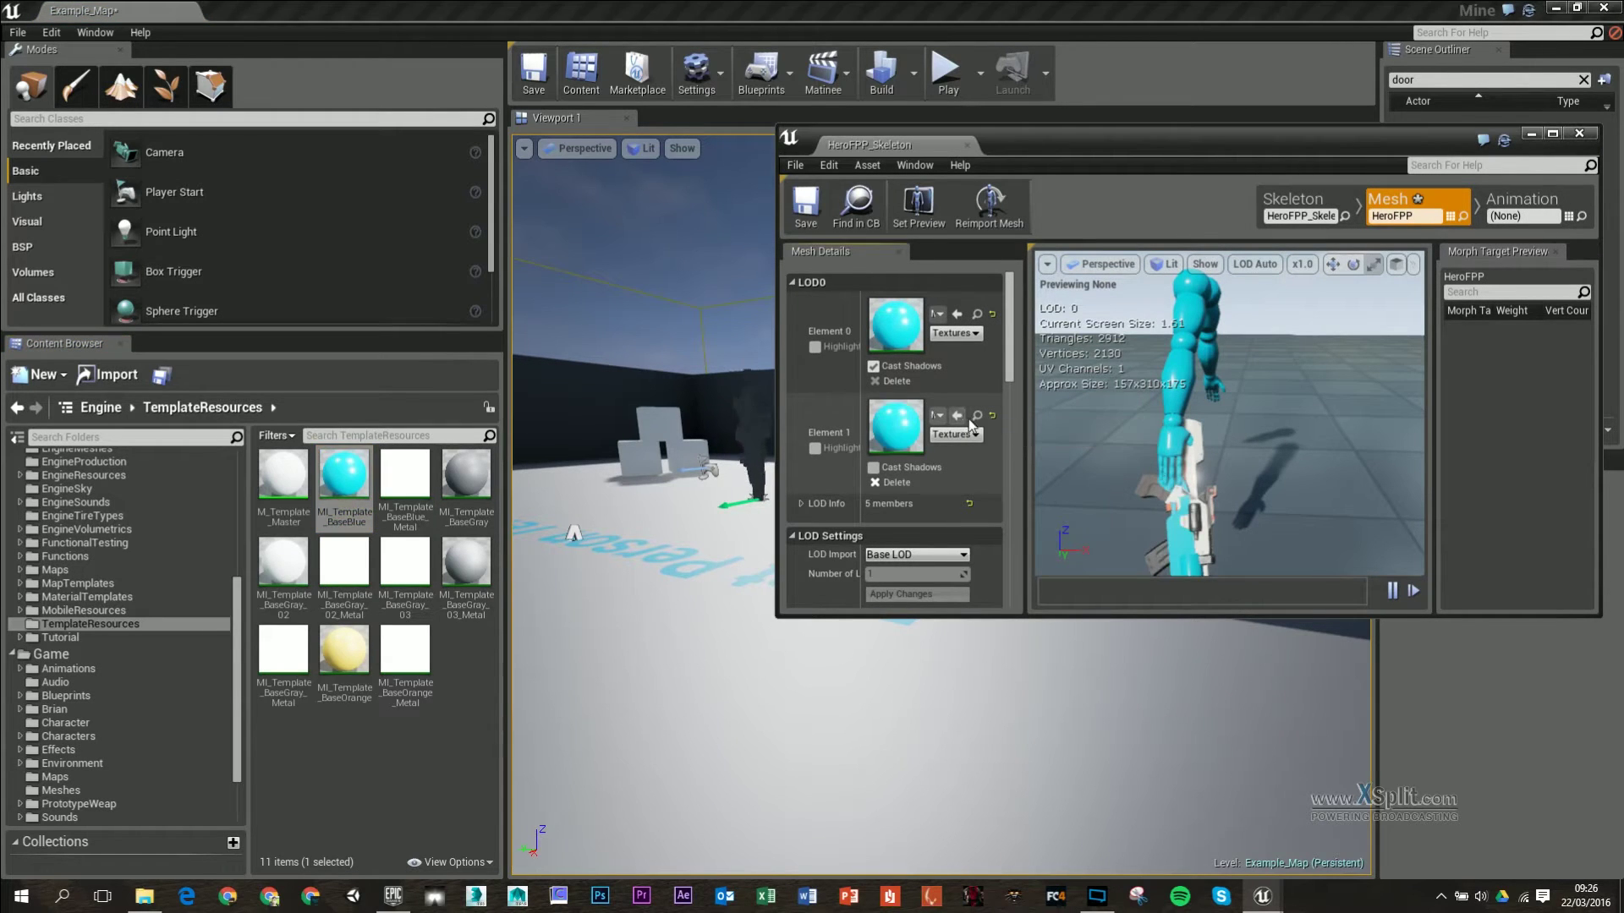
pyautogui.moveTo(1233, 363); pyautogui.dragTo(1266, 274)
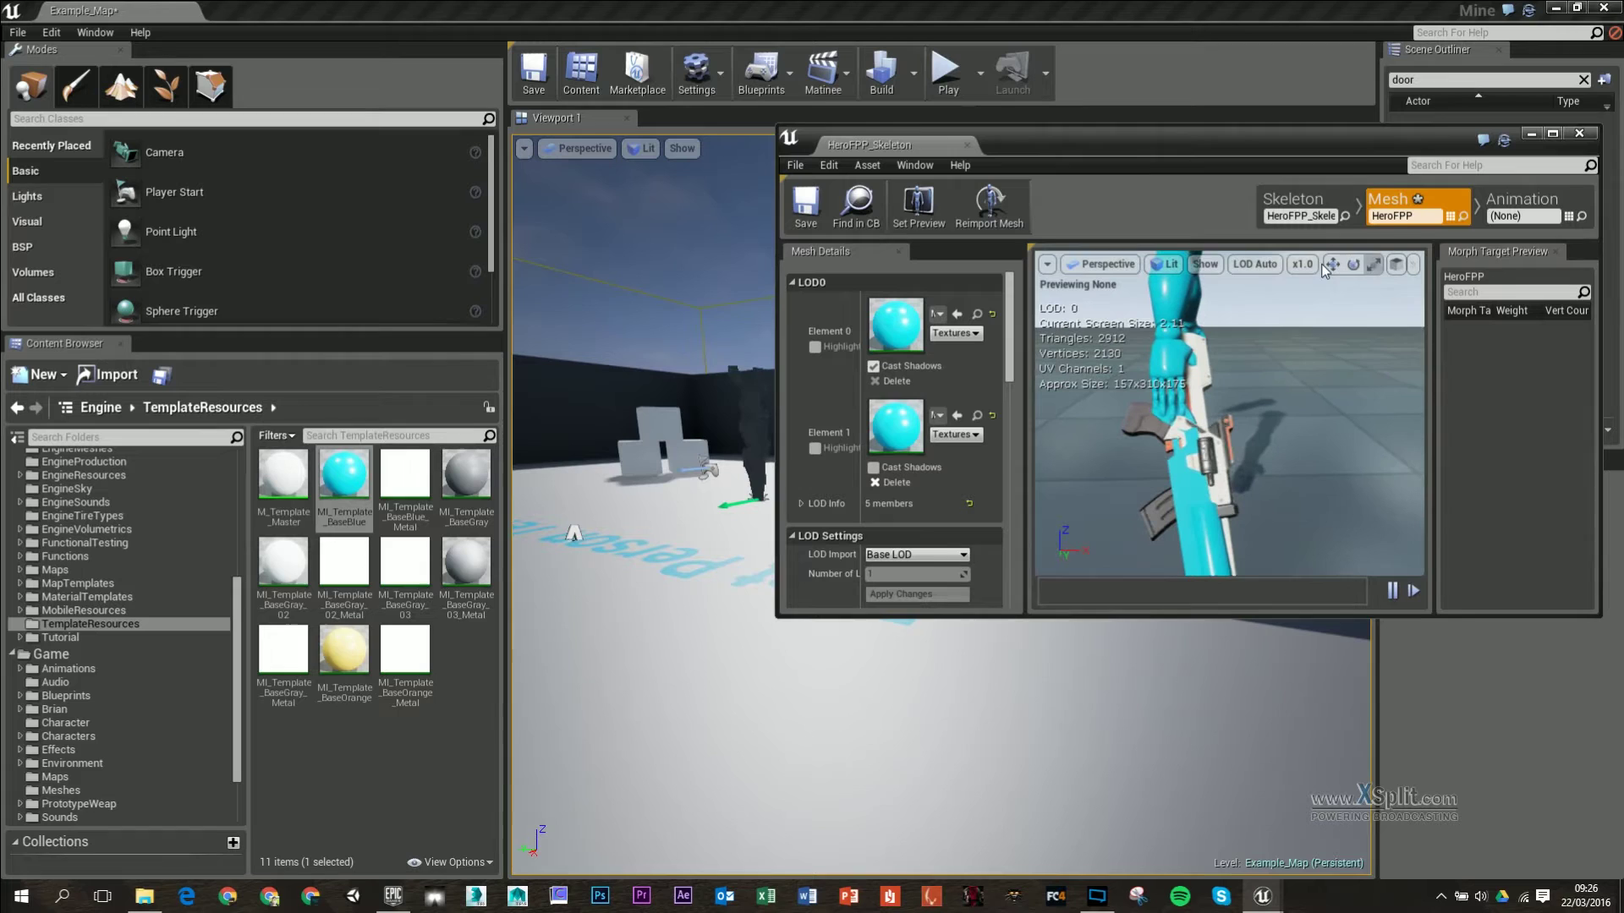
pyautogui.moveTo(1205, 440); pyautogui.dragTo(1258, 422)
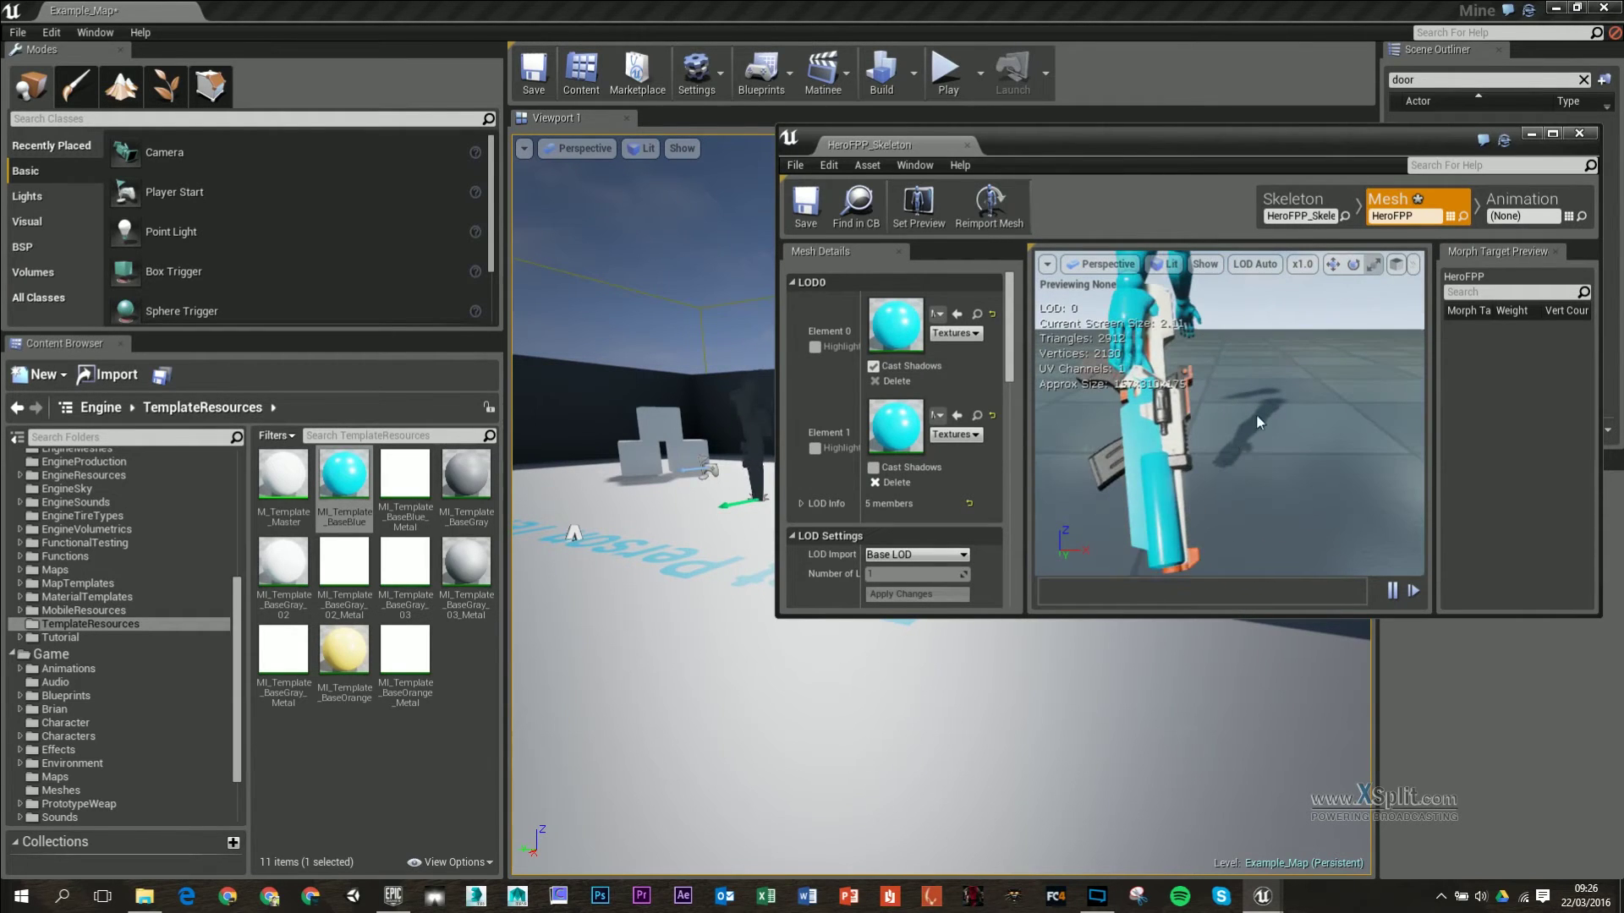
# - Delete the b_rifle socket under the b_RightWeapon bone in the HeroFPP skeleton
pyautogui.click(1294, 203)
pyautogui.scroll(-5, 910, 570)
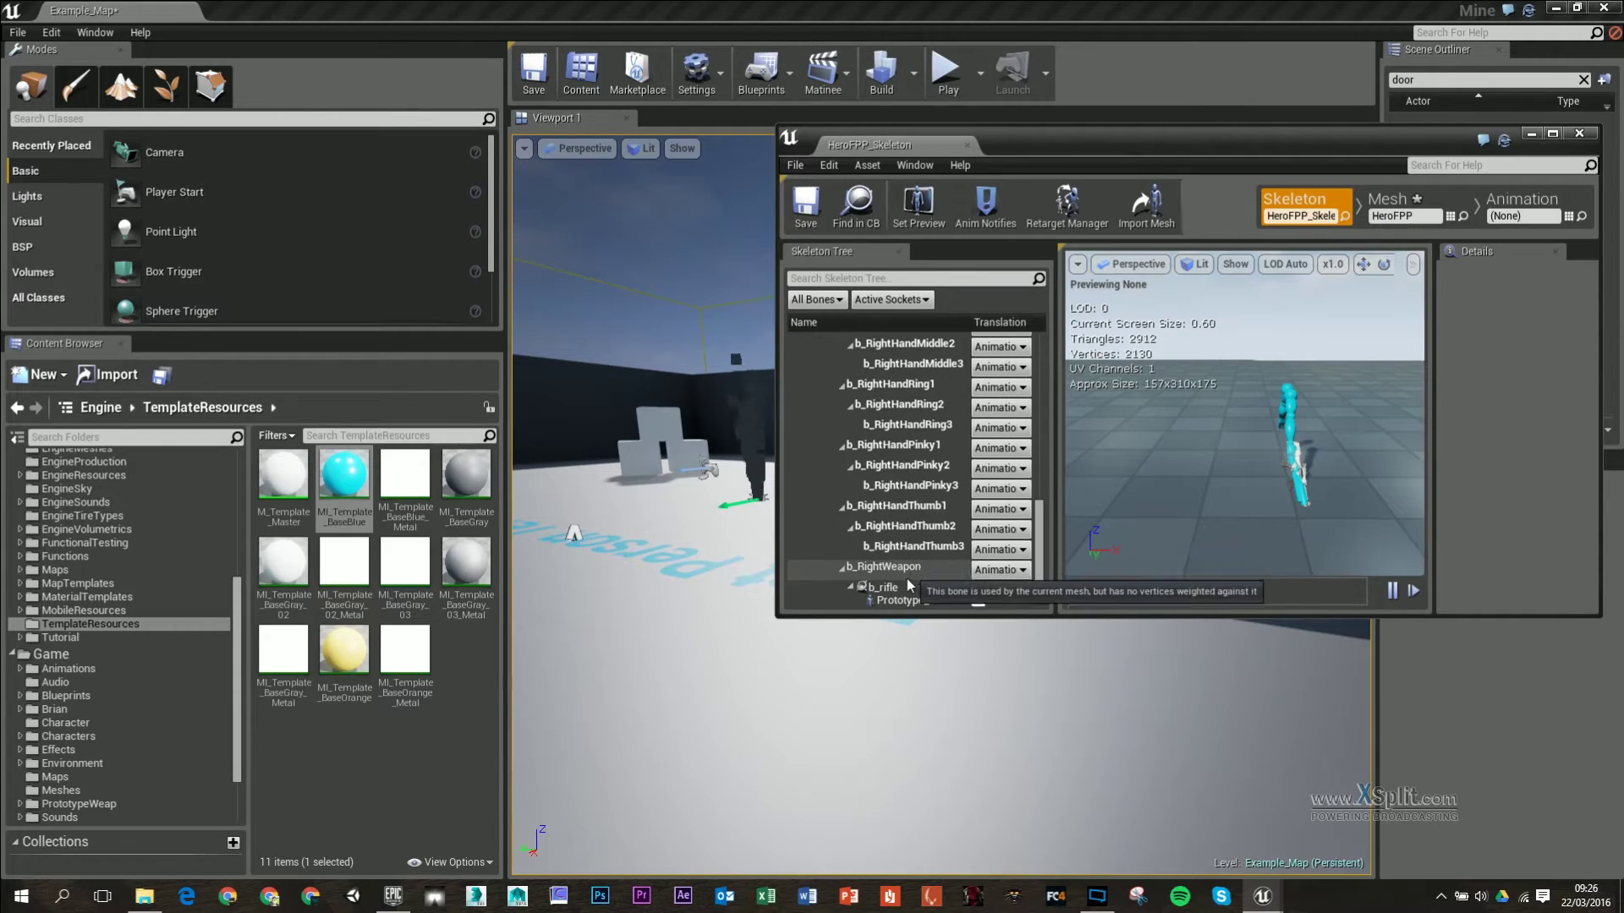
pyautogui.click(905, 586)
pyautogui.rightClick(905, 586)
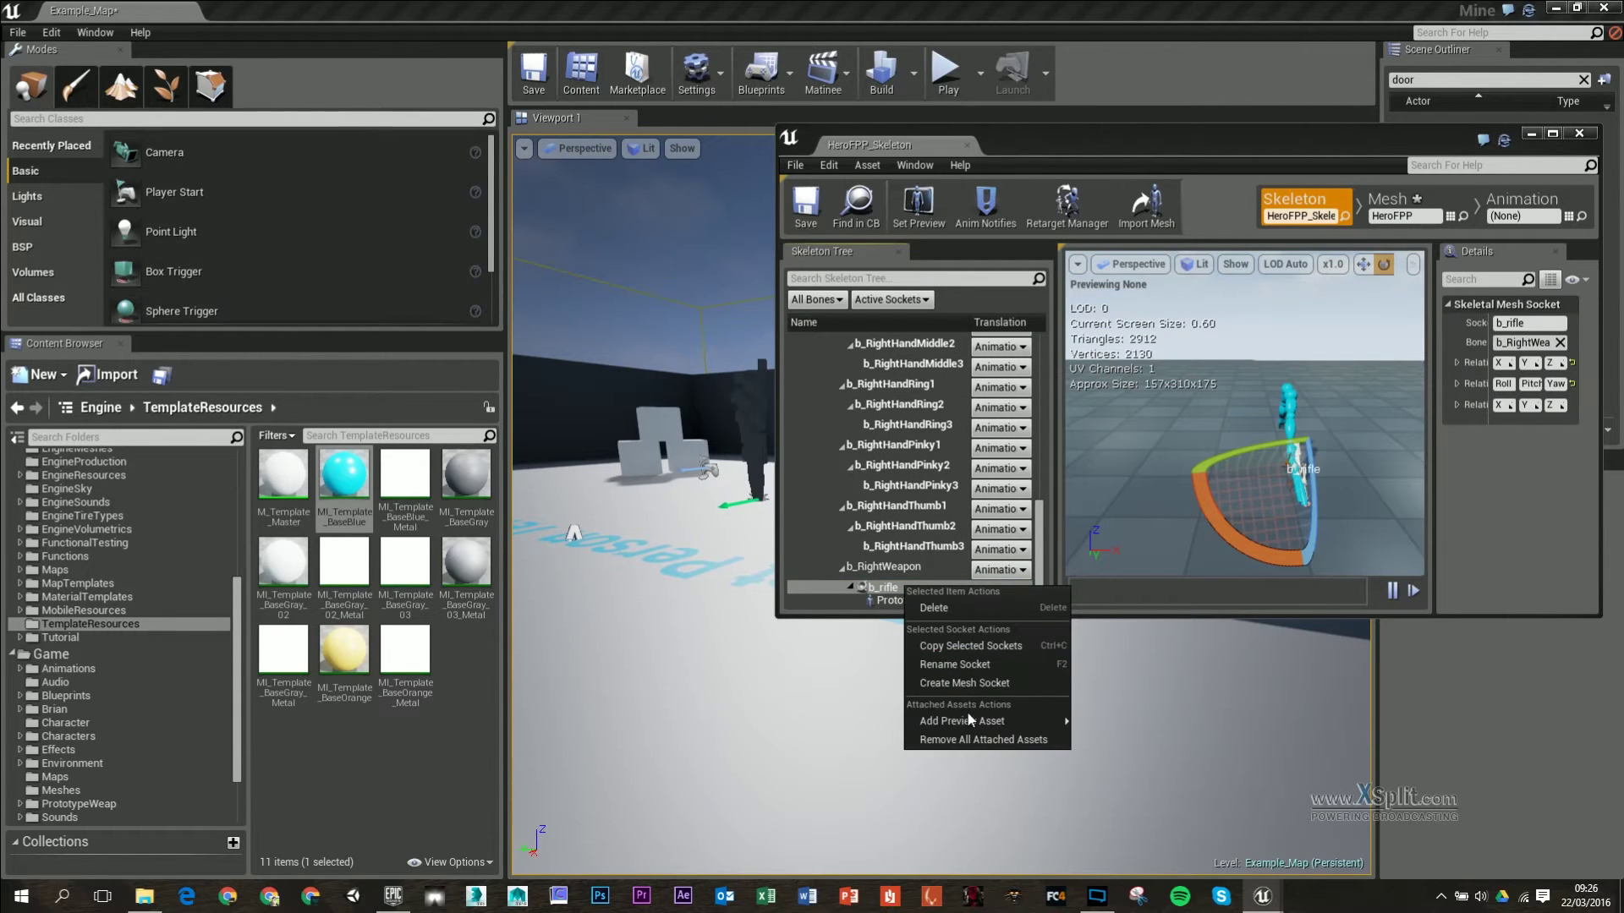
pyautogui.click(956, 609)
pyautogui.moveTo(1250, 430); pyautogui.dragTo(1233, 452)
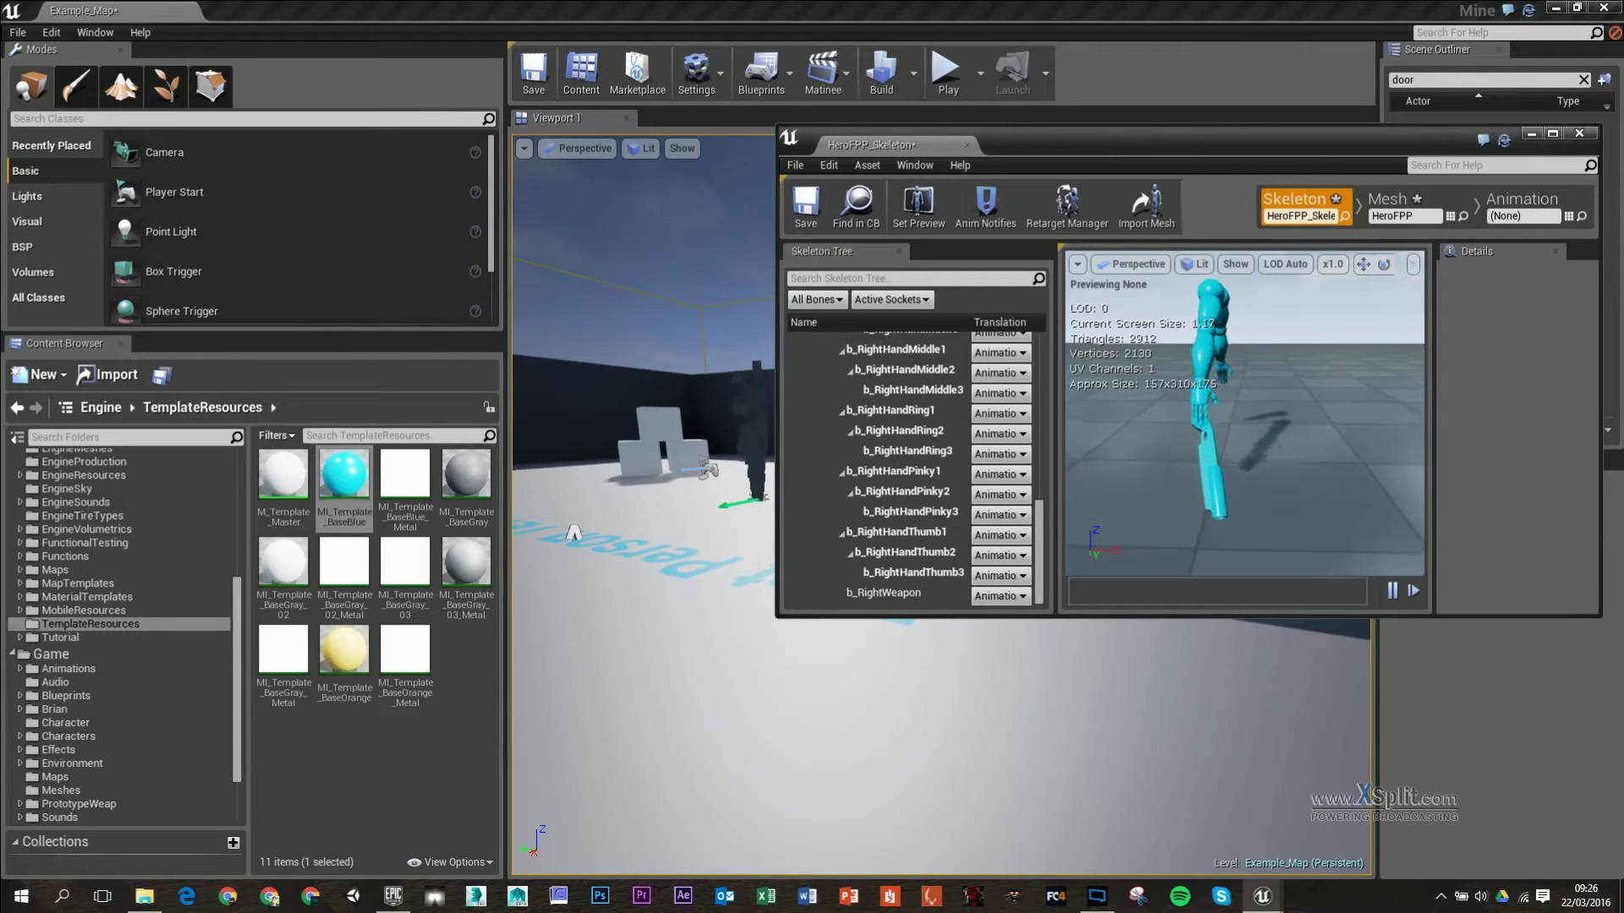
# - Return to the HeroFPP mesh view and briefly highlight Element 1 to identify the geometry it covers
pyautogui.click(1389, 202)
pyautogui.moveTo(1253, 540); pyautogui.dragTo(1184, 509)
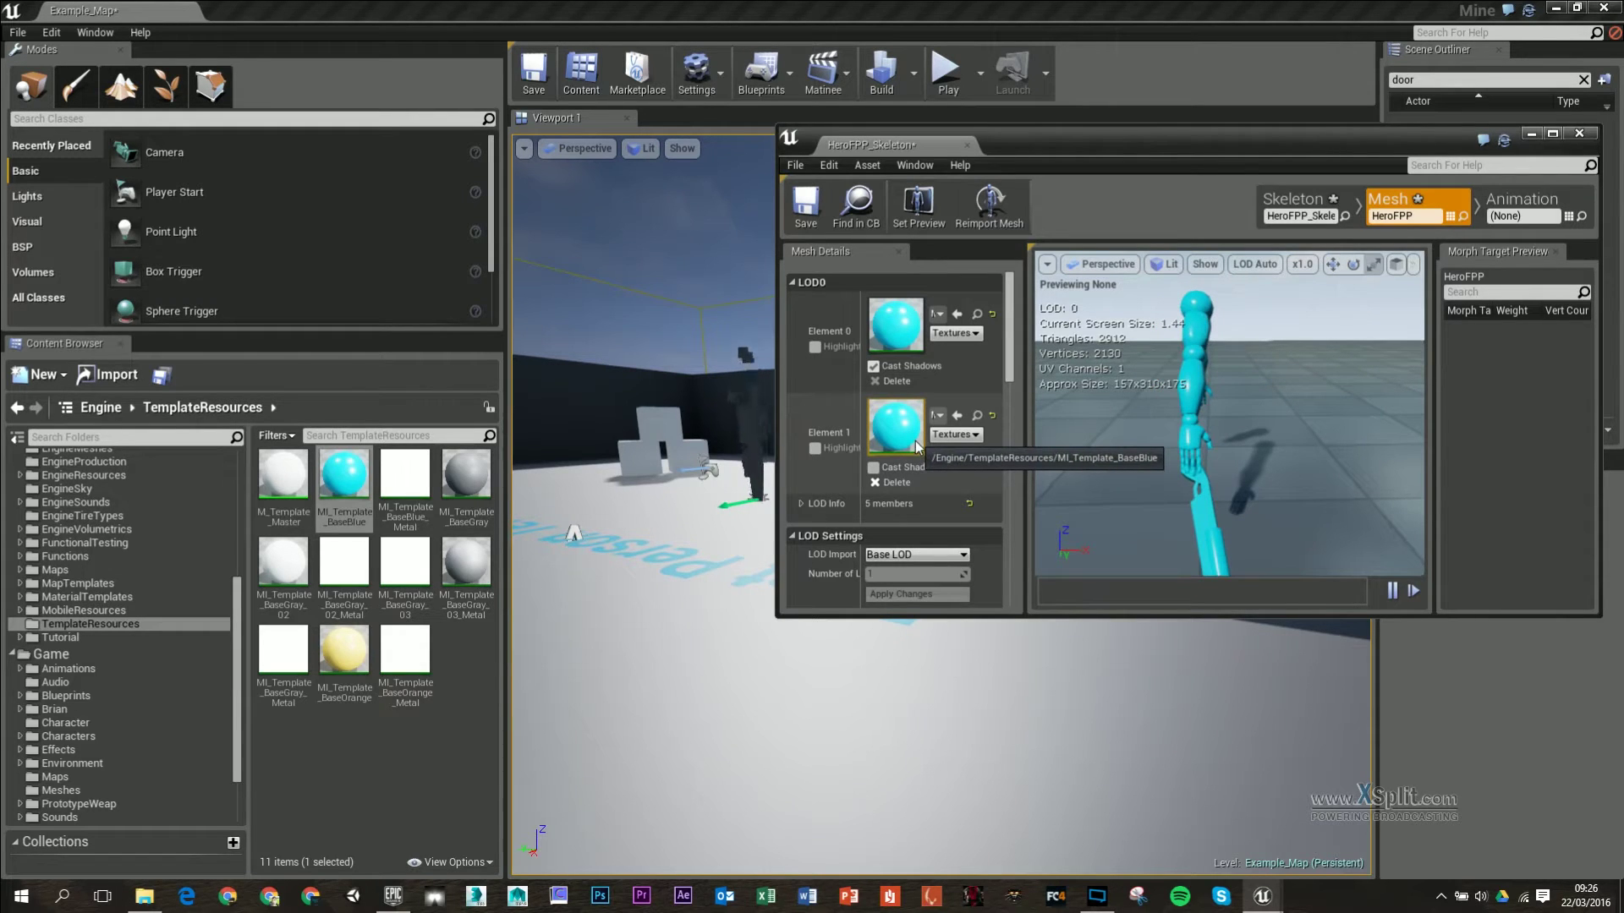
pyautogui.click(815, 448)
pyautogui.moveTo(1193, 473); pyautogui.dragTo(1180, 447)
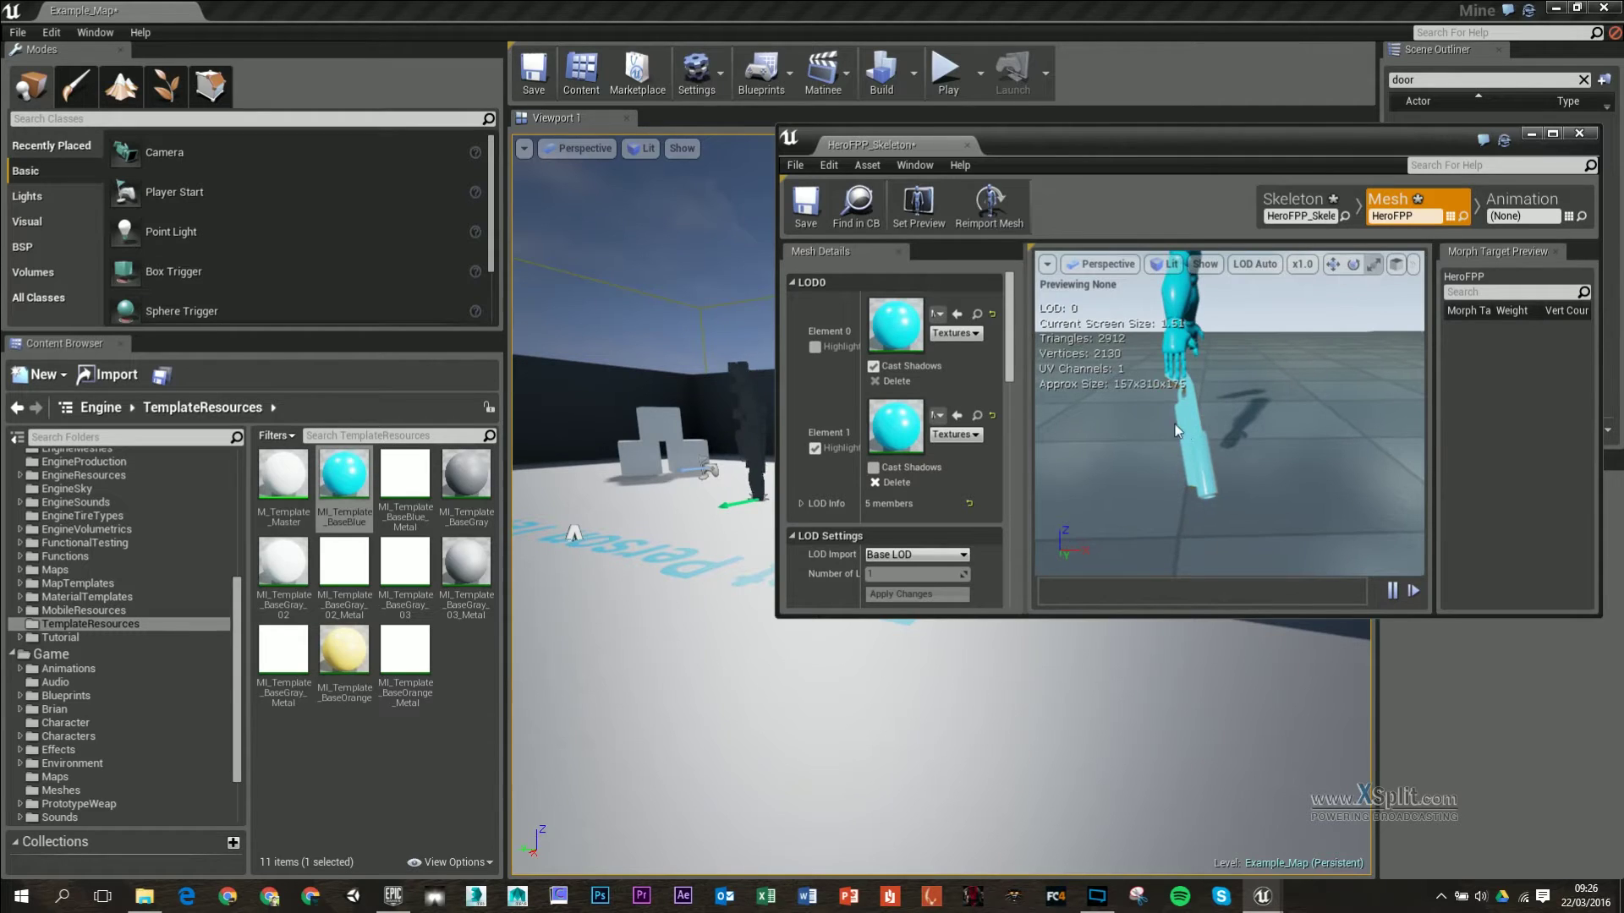
pyautogui.click(815, 448)
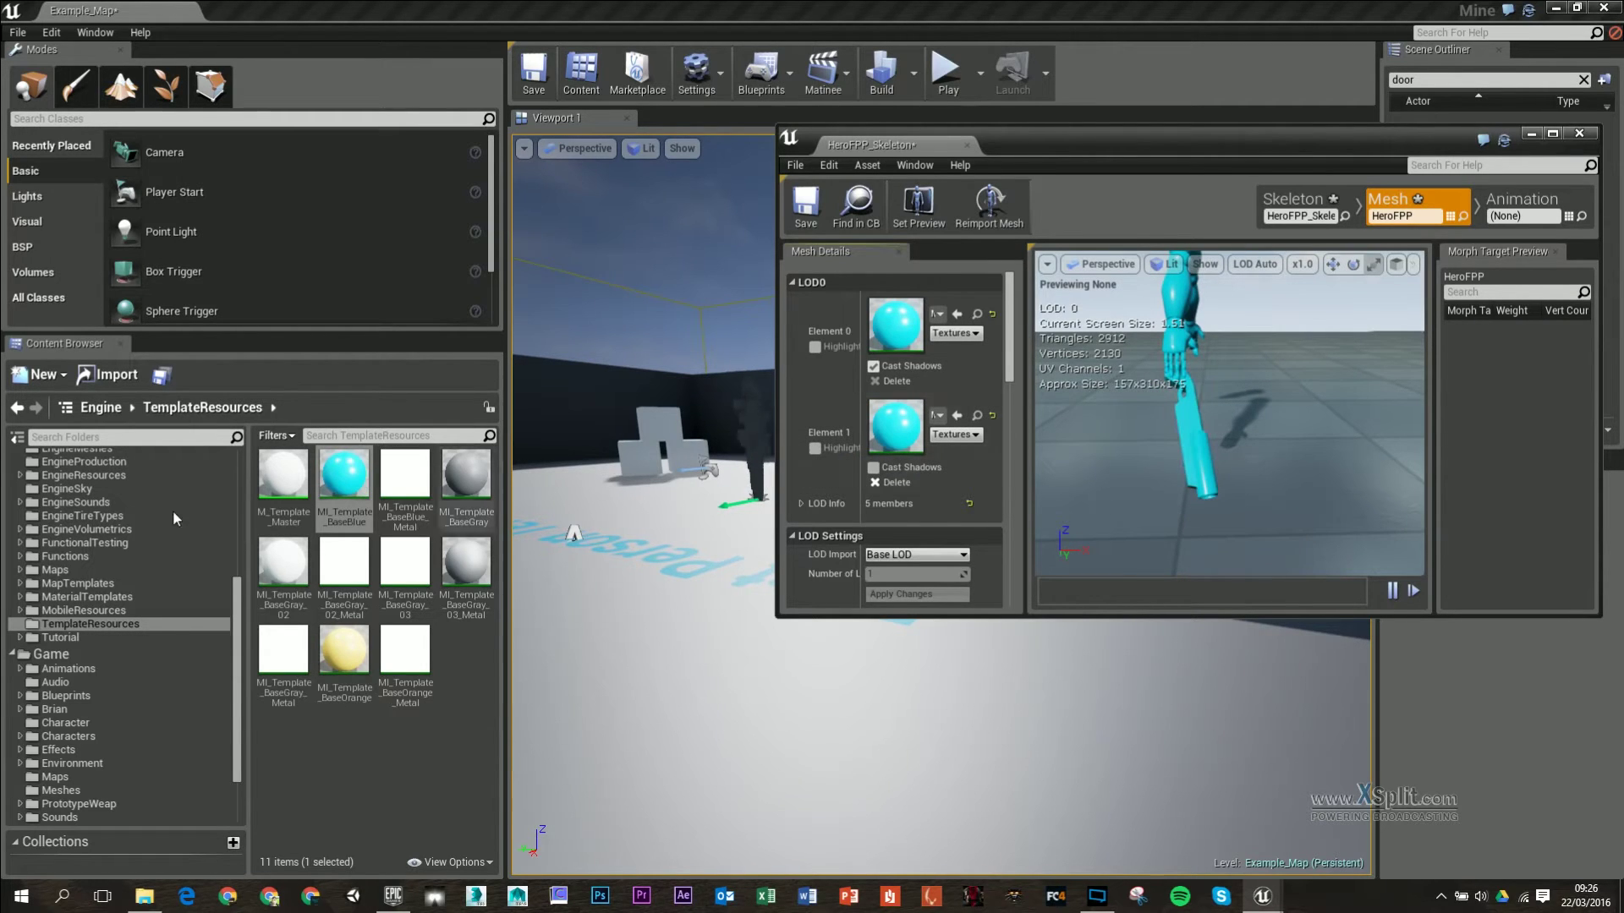
# - Open the Clear material from the Character folder in a maximized editor and examine its opacity node setup and blend mode
pyautogui.scroll(2, 117, 588)
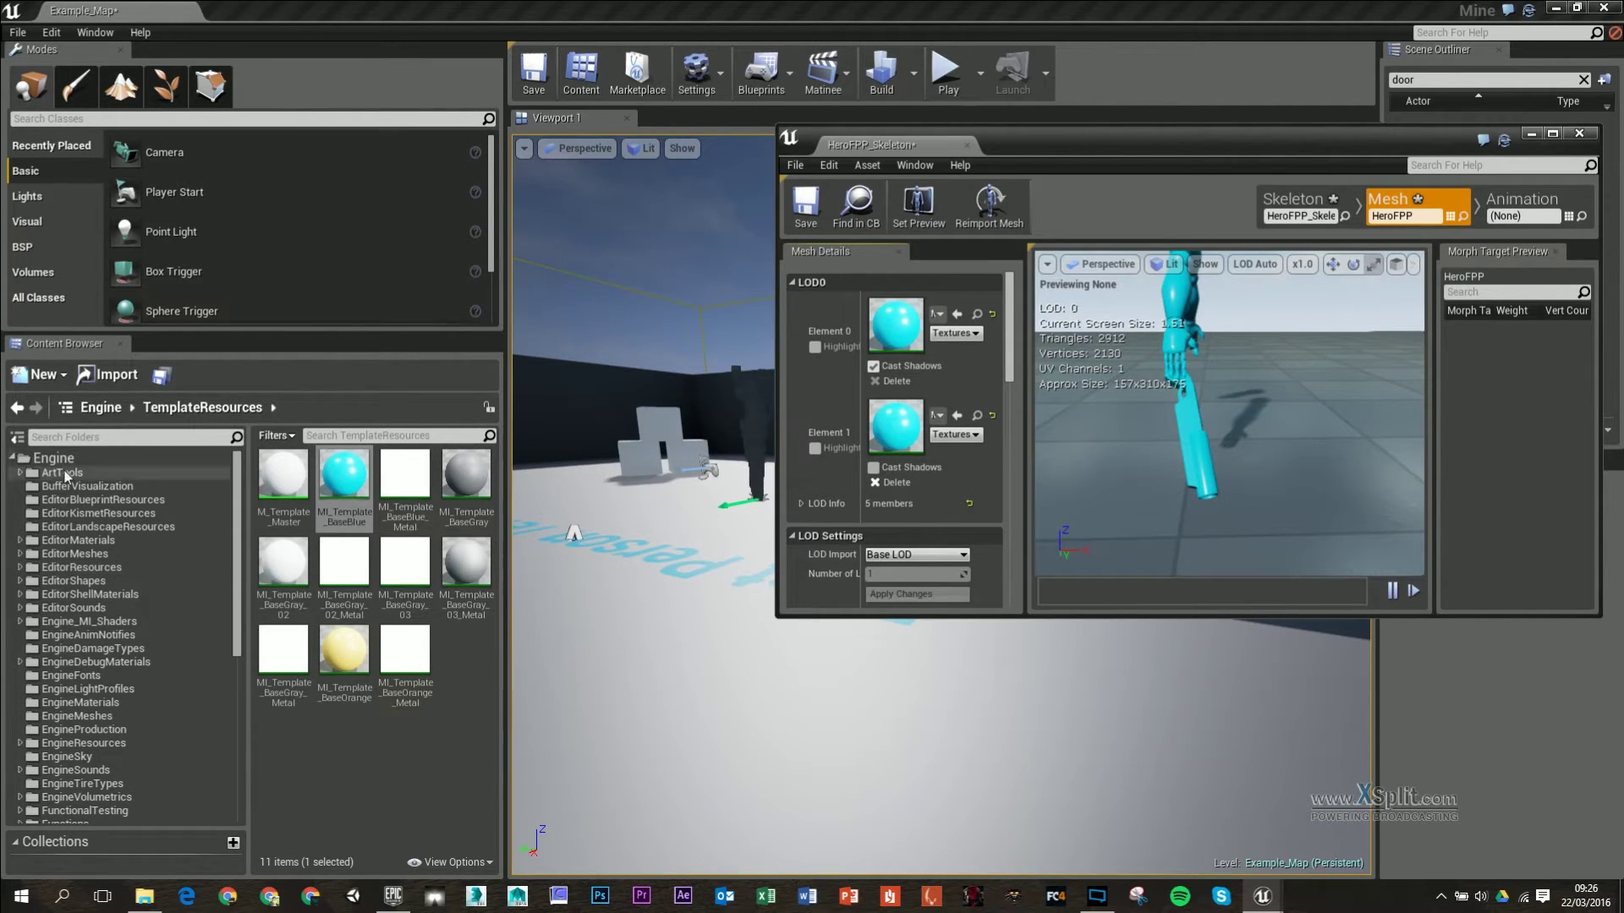
pyautogui.scroll(1, 78, 677)
pyautogui.scroll(-5, 78, 678)
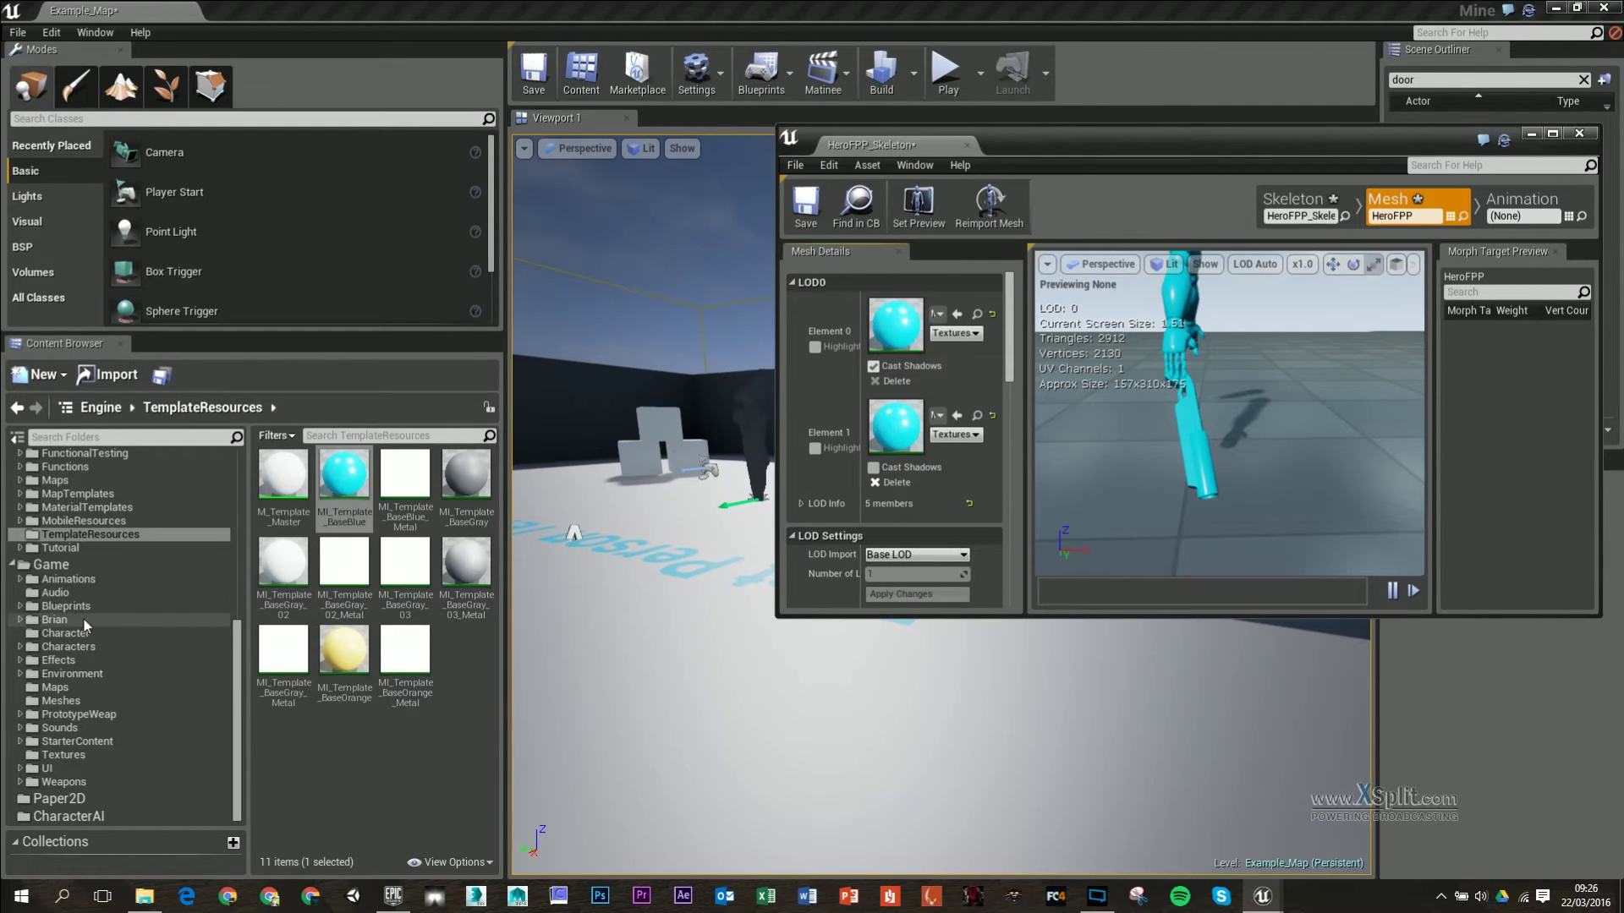
pyautogui.click(76, 635)
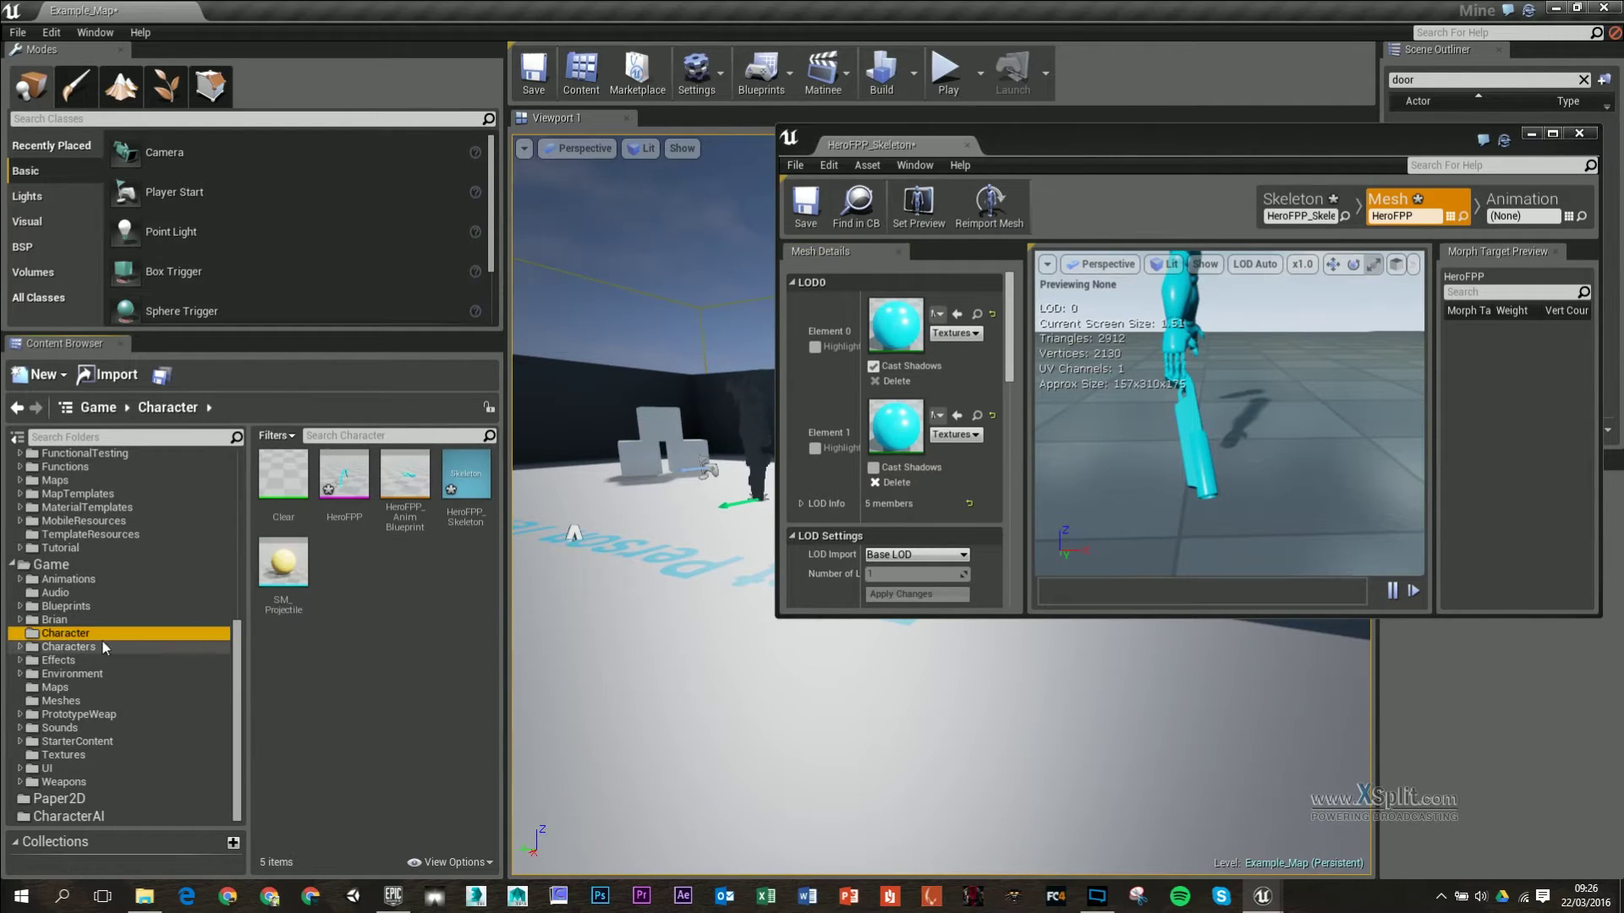
pyautogui.doubleClick(281, 480)
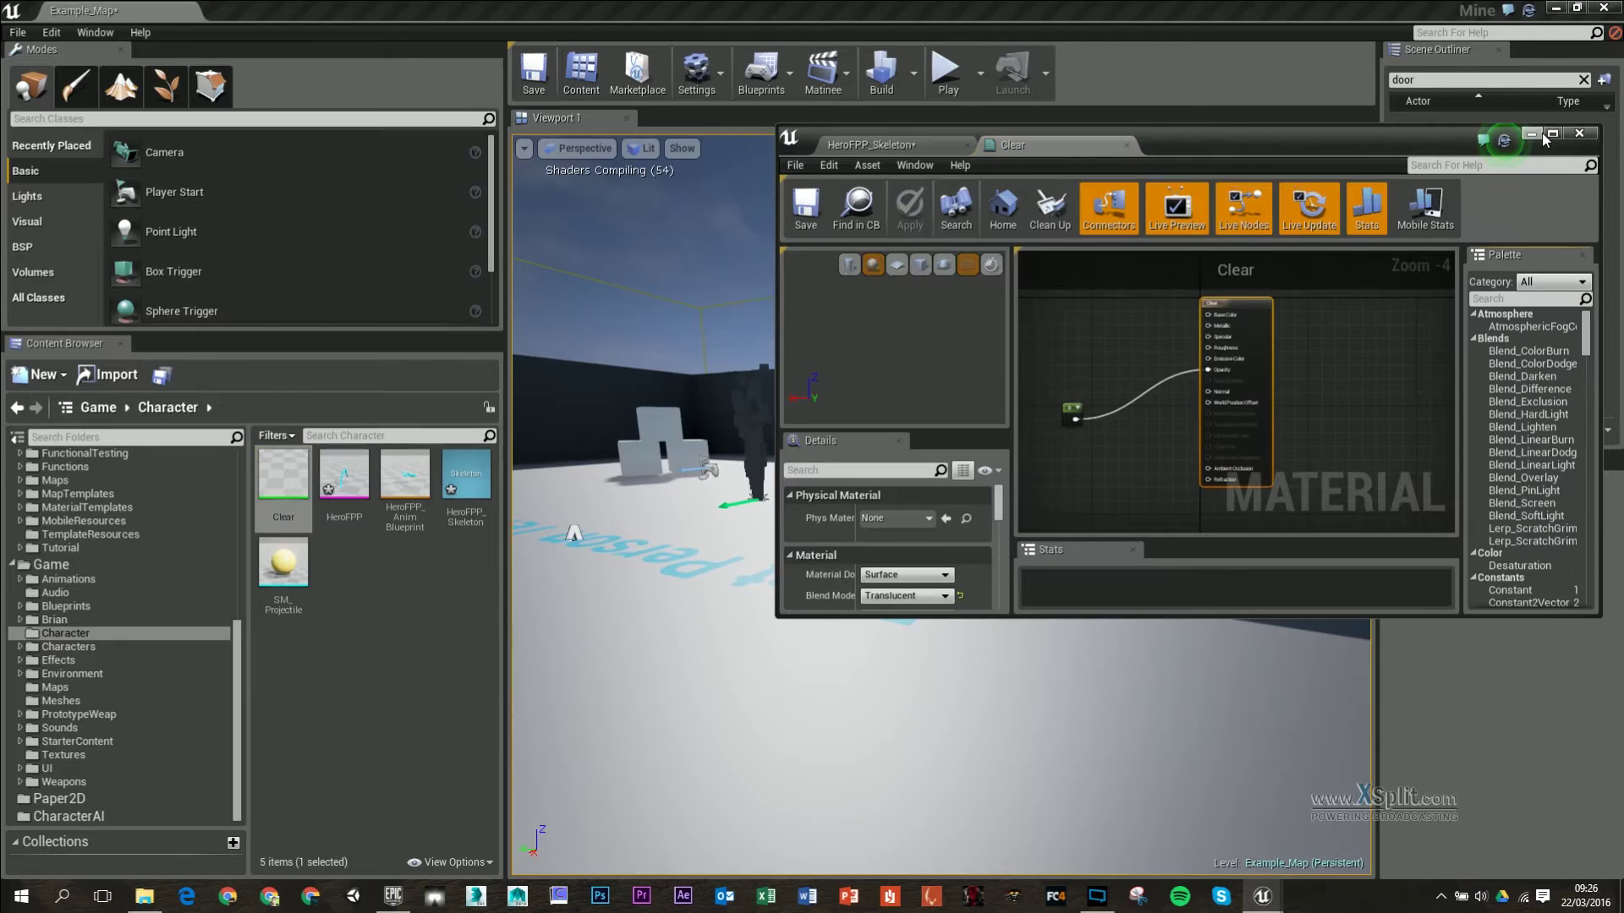
pyautogui.click(1552, 133)
pyautogui.moveTo(717, 301); pyautogui.dragTo(845, 398, button='right')
pyautogui.scroll(4, 845, 398)
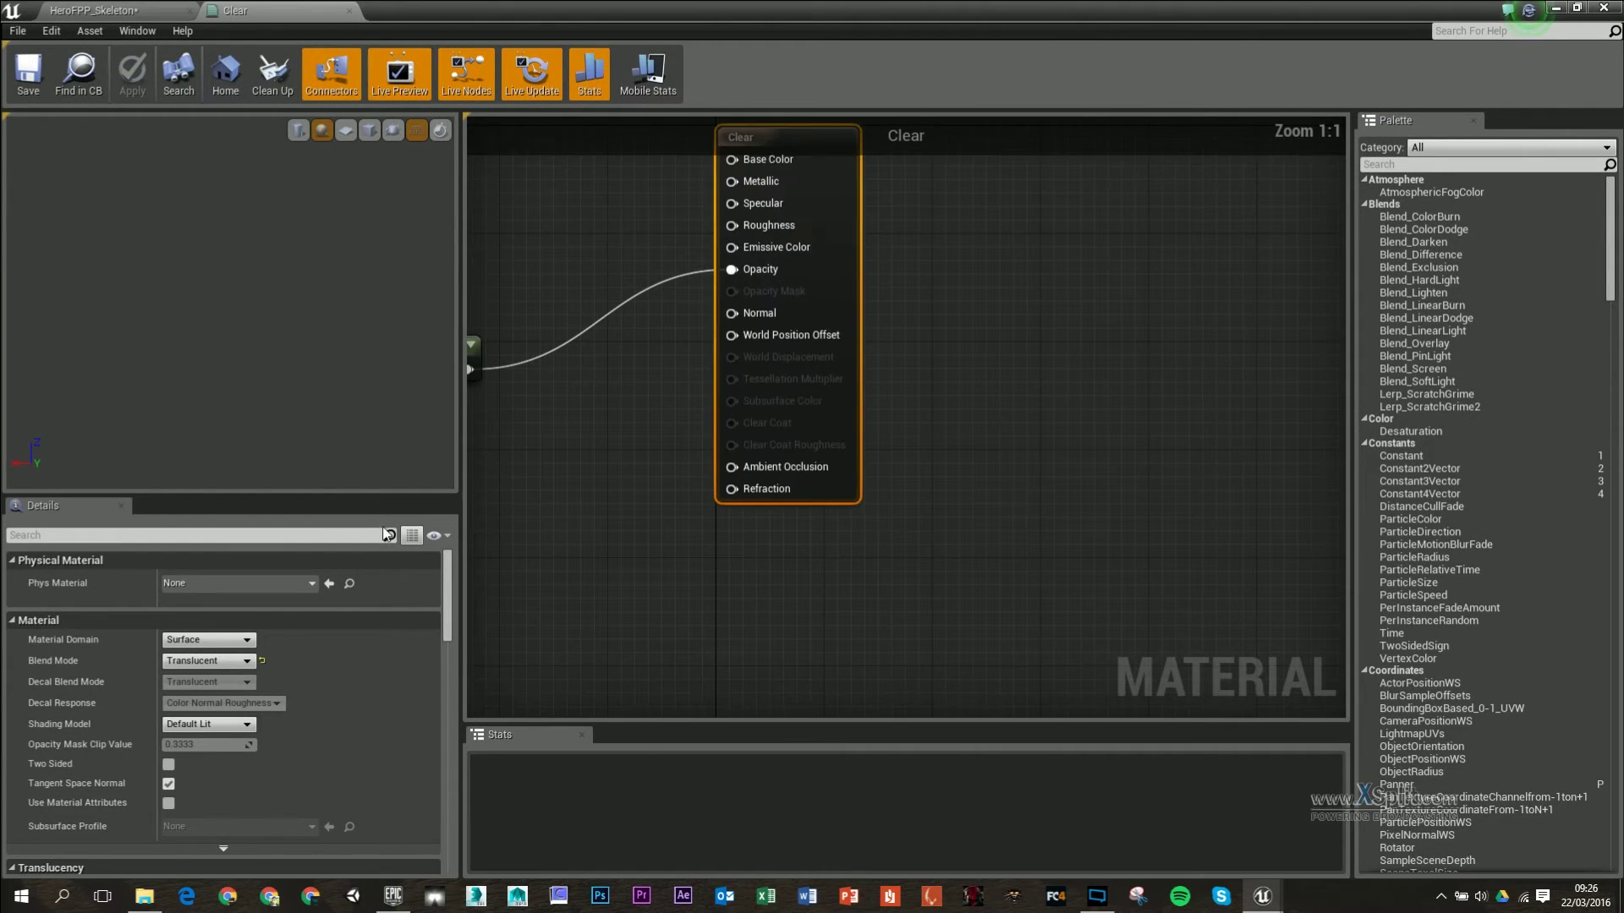
pyautogui.moveTo(885, 267); pyautogui.dragTo(935, 347, button='right')
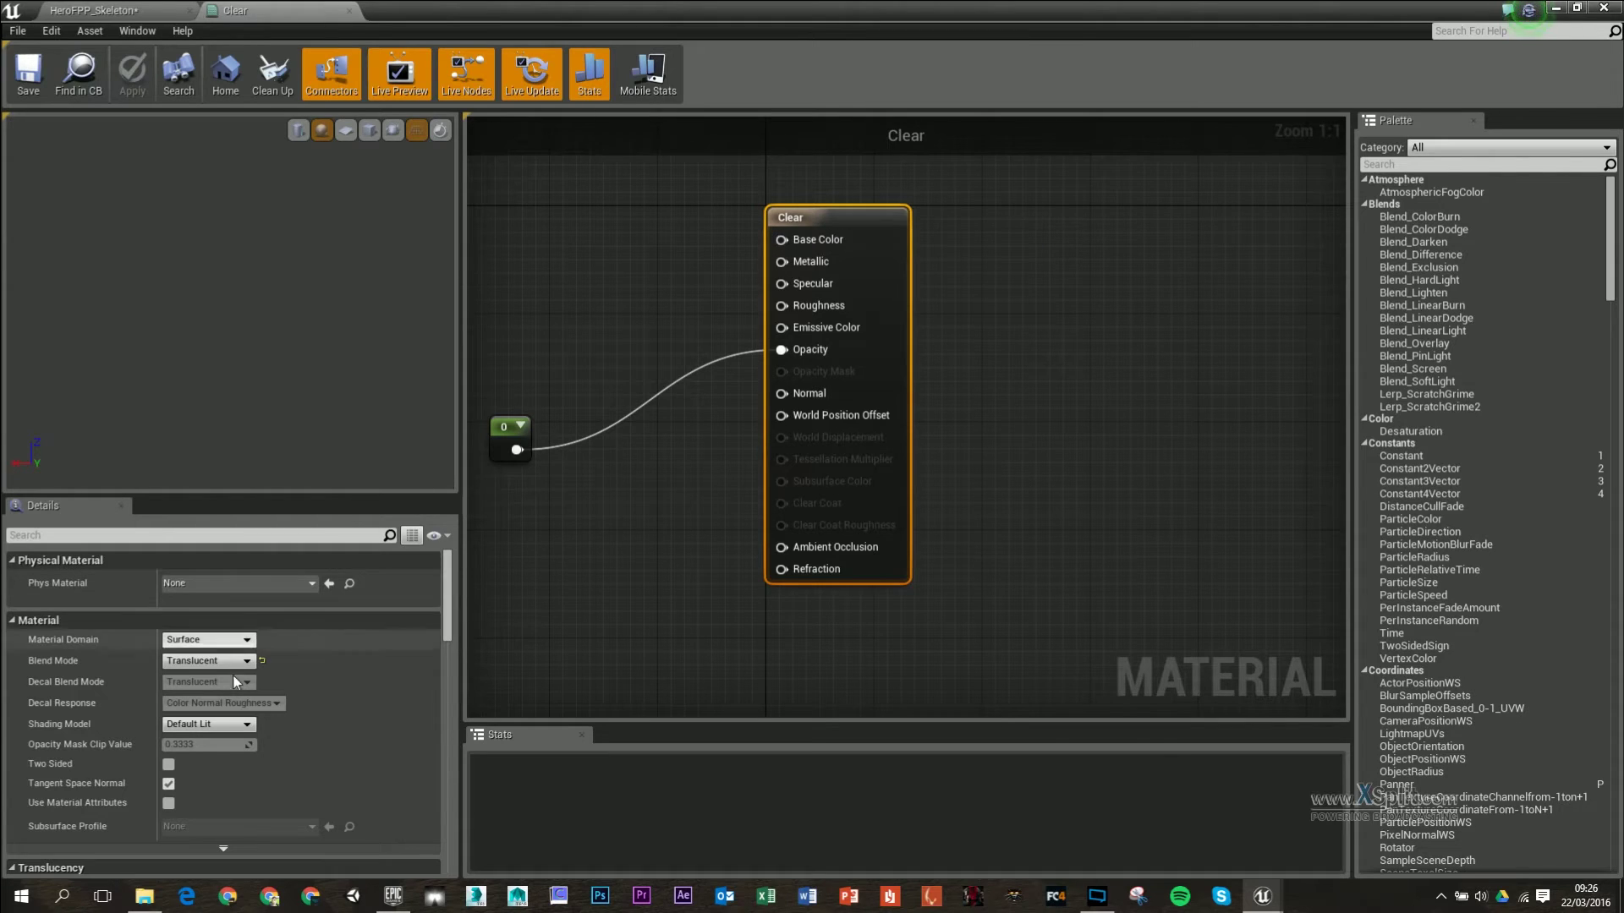
# - Assign the Clear material from the Character folder to Element 1 of the HeroFPP mesh and inspect the arms
pyautogui.moveTo(660, 508); pyautogui.dragTo(726, 526, button='right')
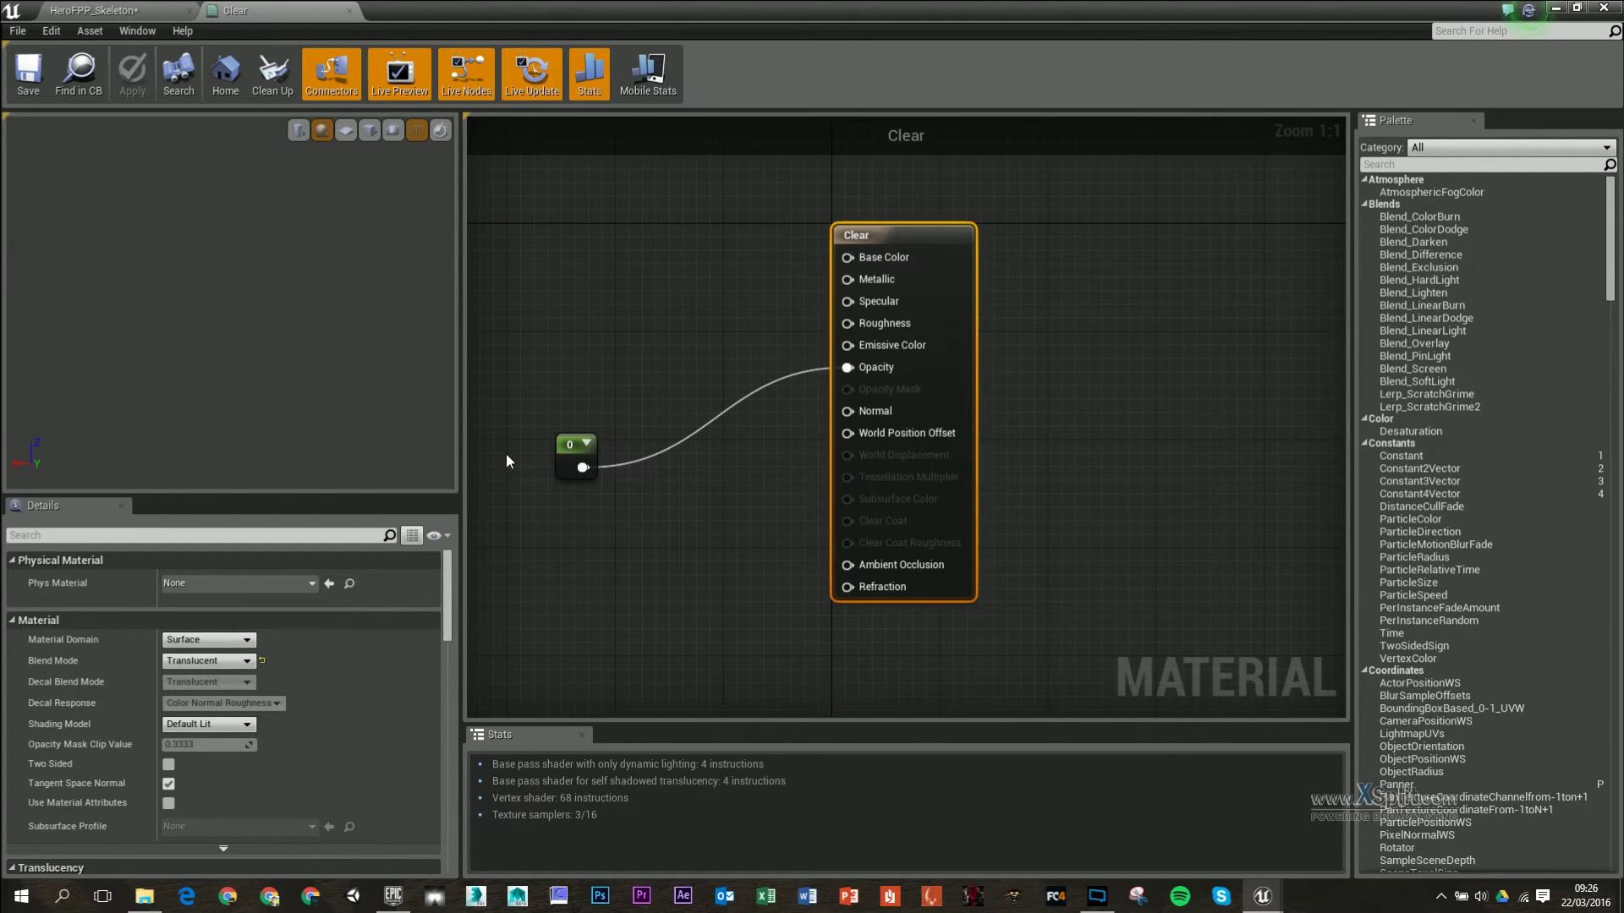
pyautogui.click(93, 10)
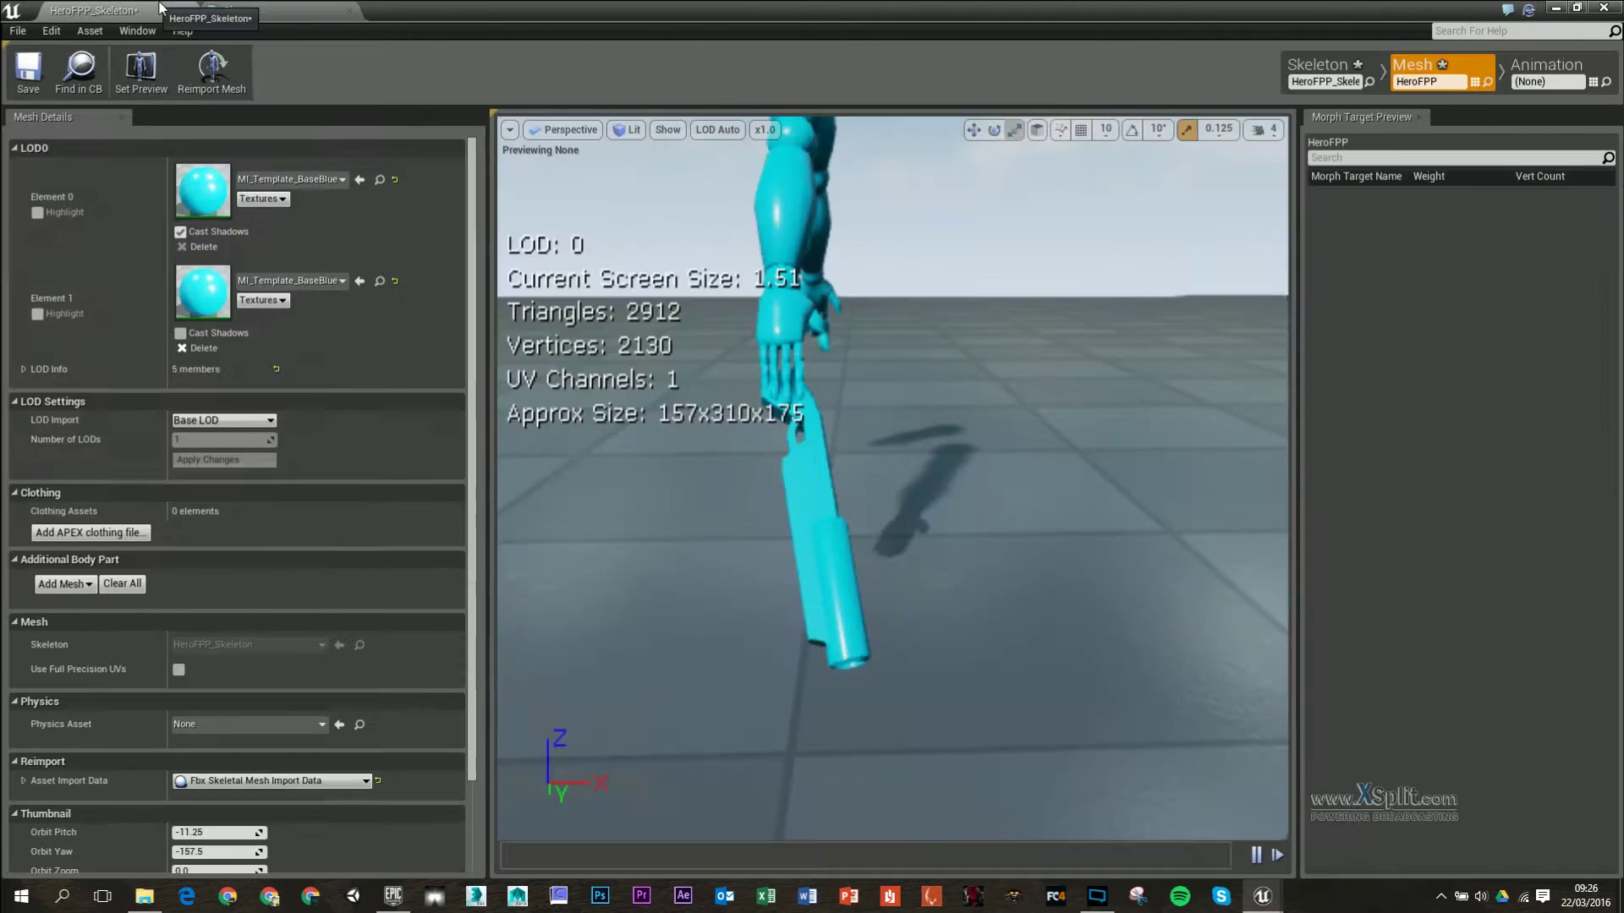
pyautogui.moveTo(797, 26); pyautogui.dragTo(1136, 175)
pyautogui.moveTo(295, 473); pyautogui.dragTo(946, 436)
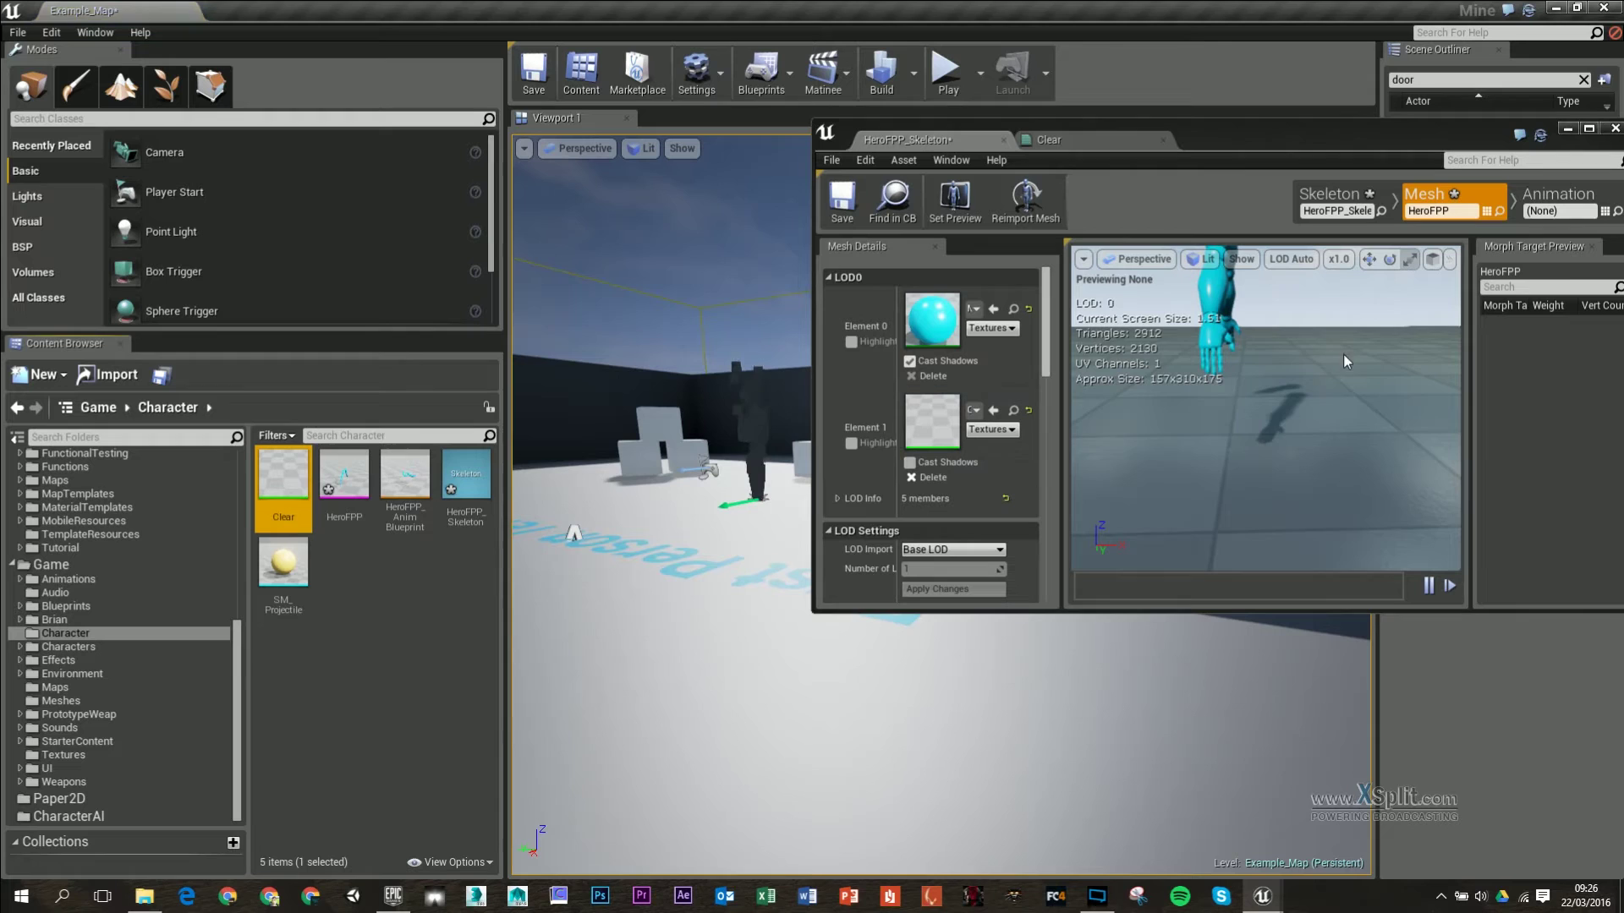
pyautogui.click(1588, 128)
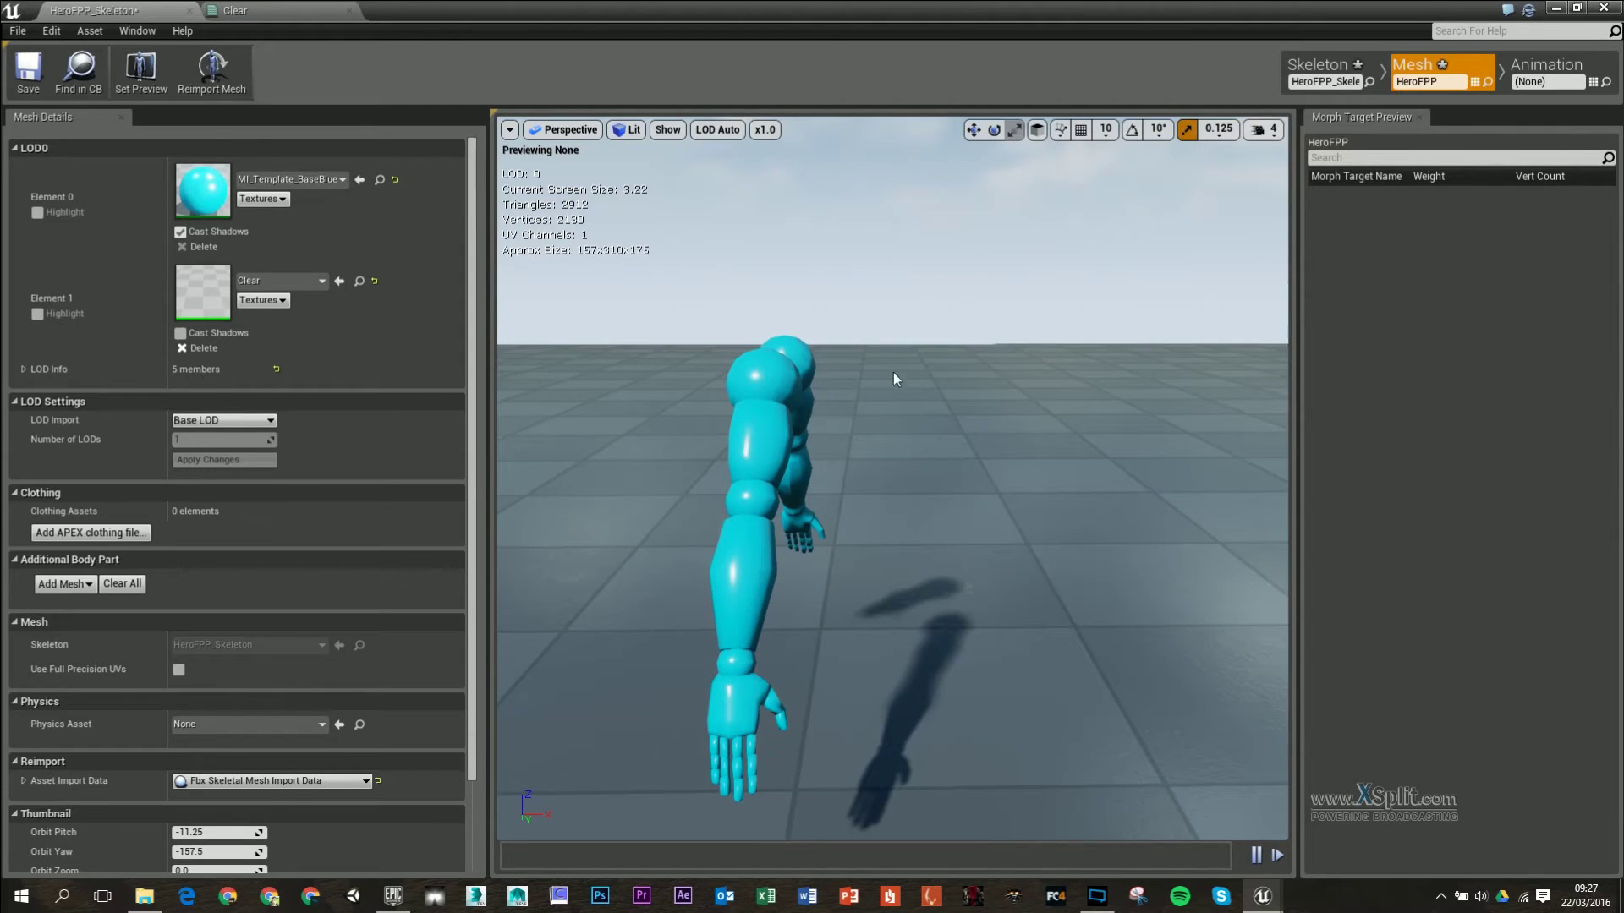
pyautogui.moveTo(846, 474); pyautogui.dragTo(827, 541, button='middle')
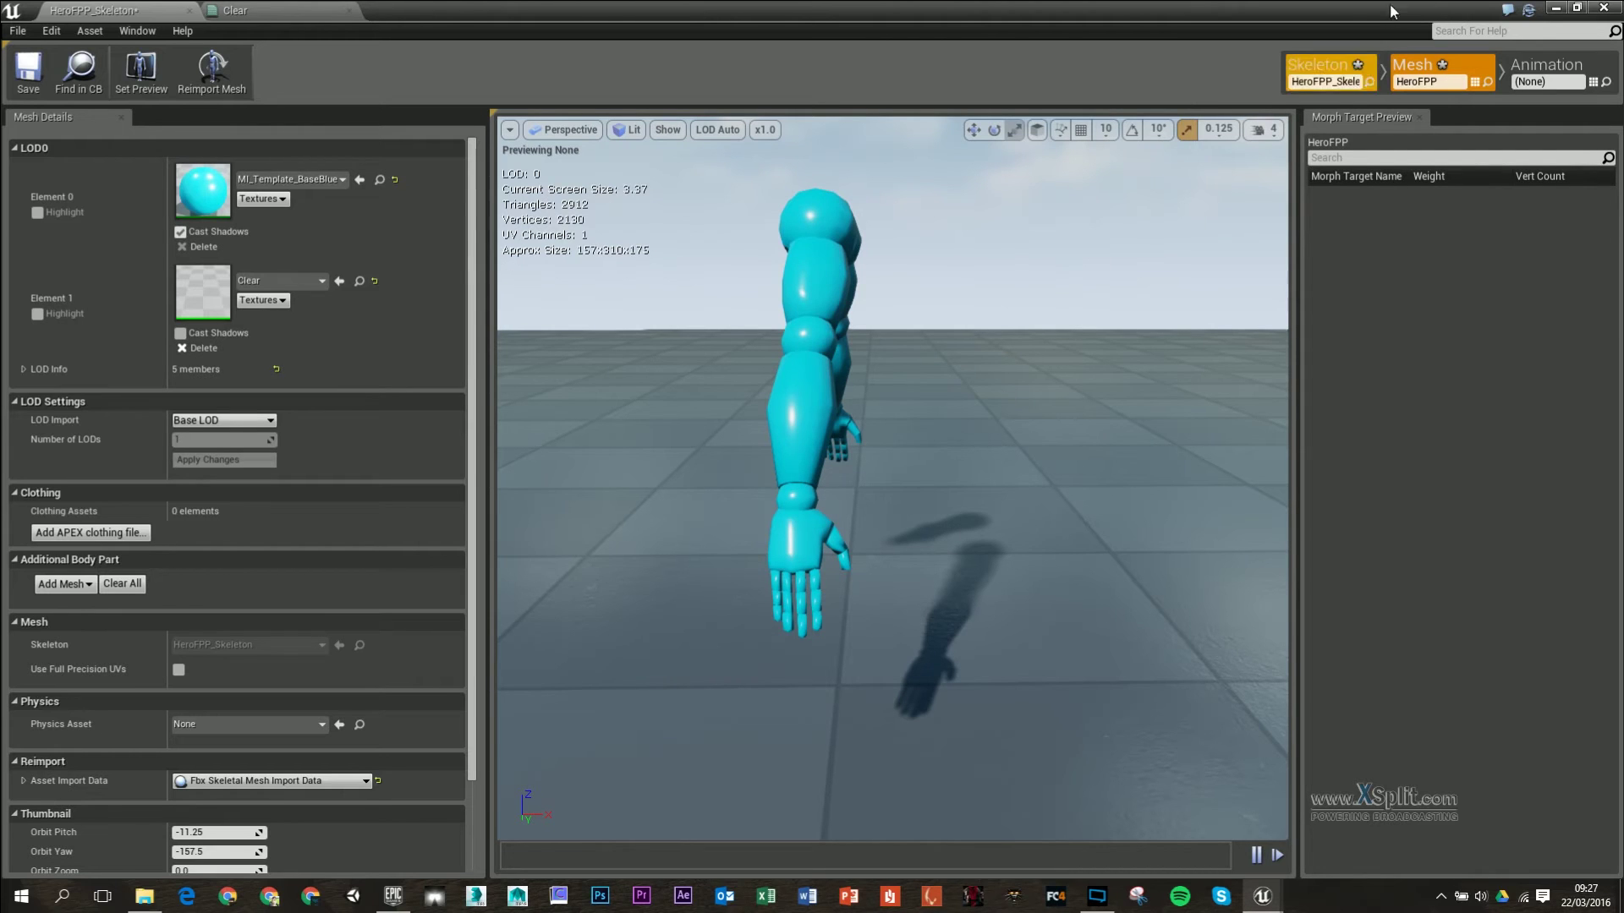
# - Add a socket named b_rifle under the b_RightWeapon bone in the HeroFPP skeleton
pyautogui.click(1339, 72)
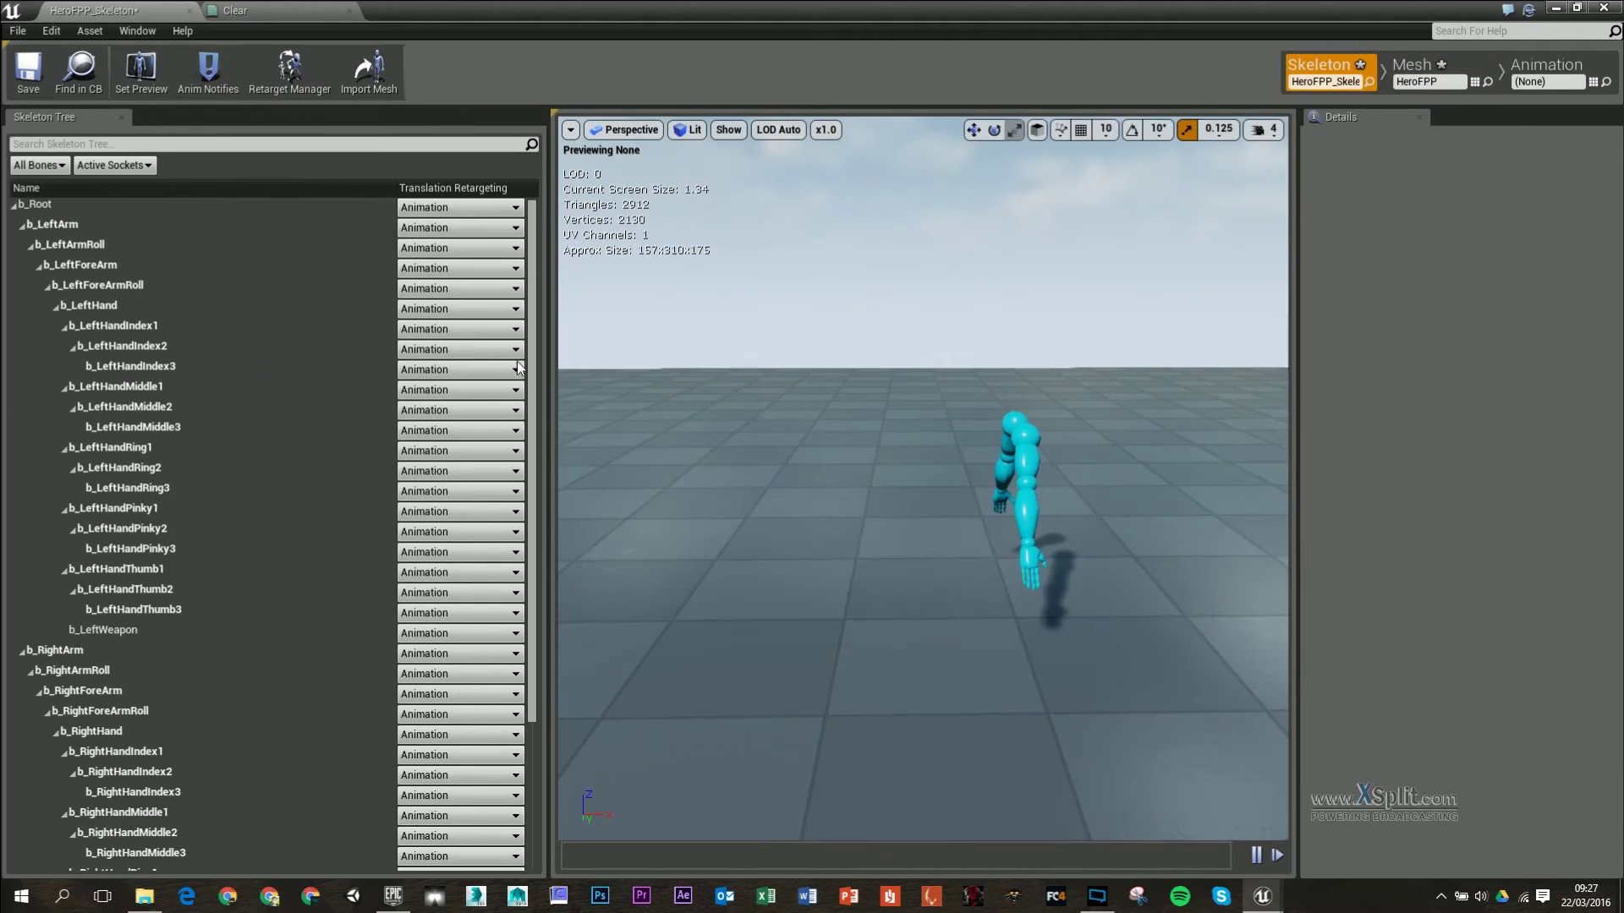
pyautogui.scroll(-5, 169, 596)
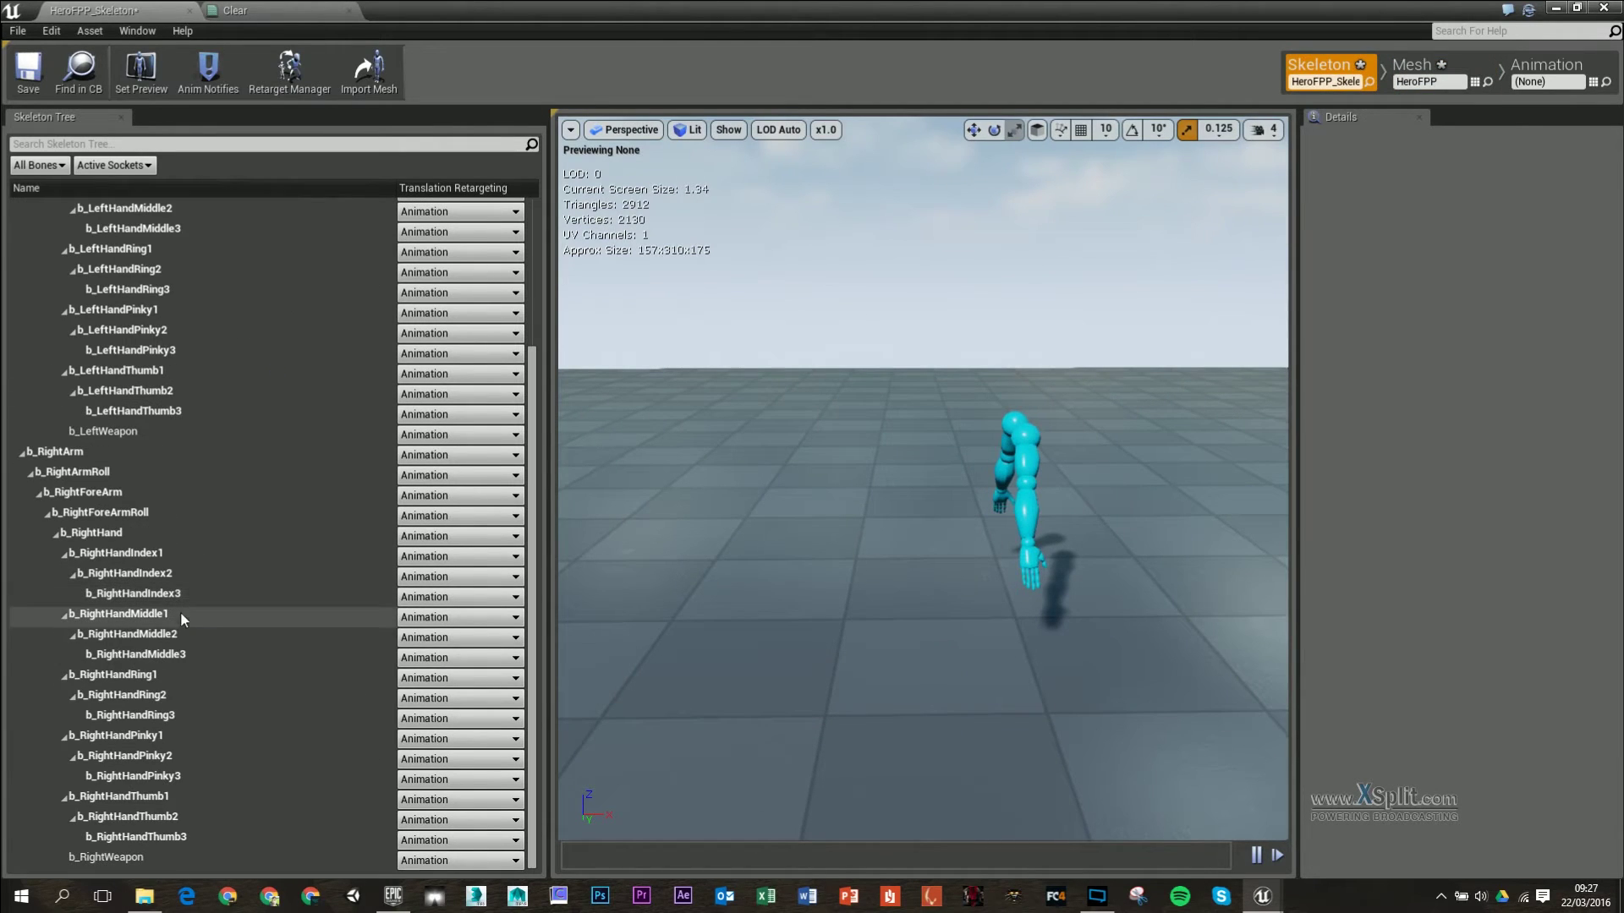
pyautogui.click(106, 857)
pyautogui.moveTo(922, 541); pyautogui.dragTo(981, 554, button='right')
pyautogui.rightClick(203, 859)
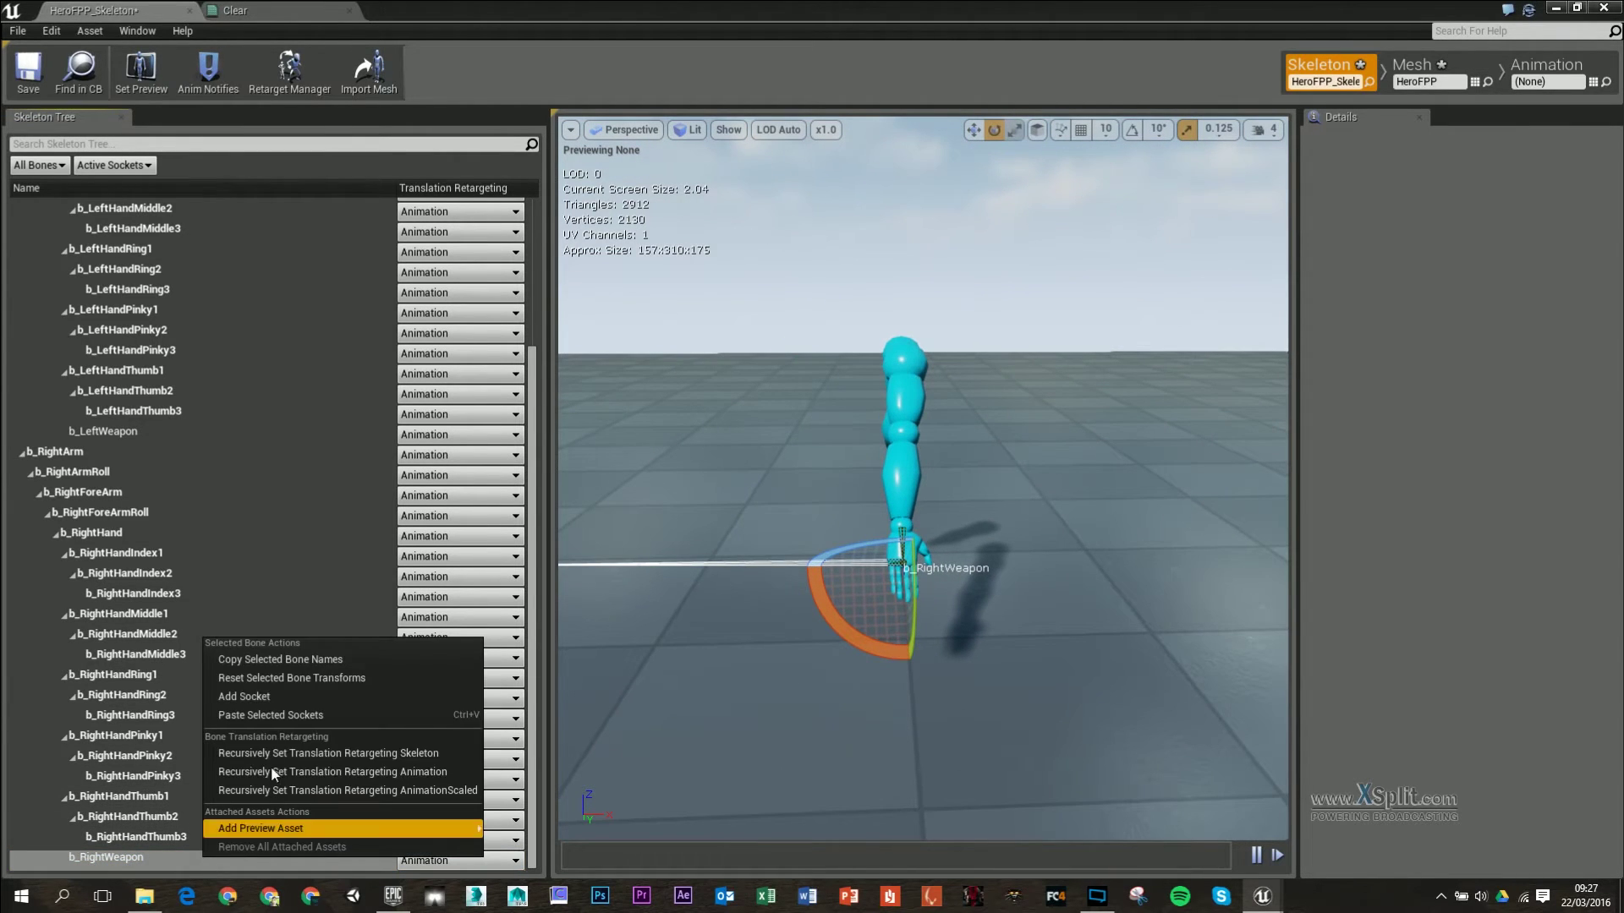
pyautogui.click(286, 698)
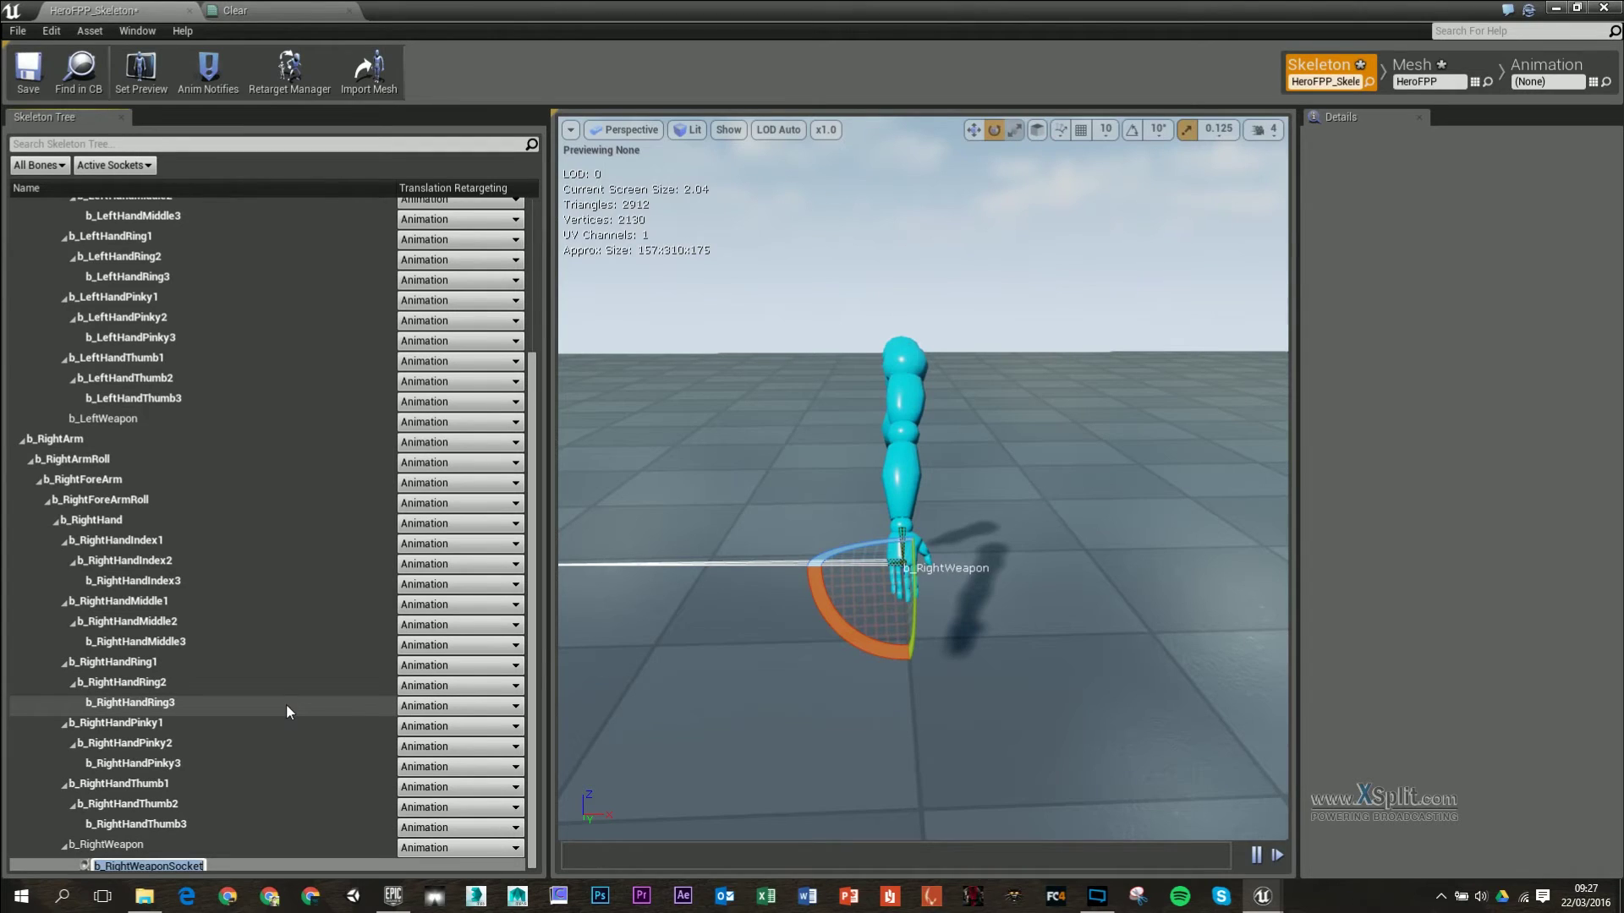
pyautogui.write('b_ri')
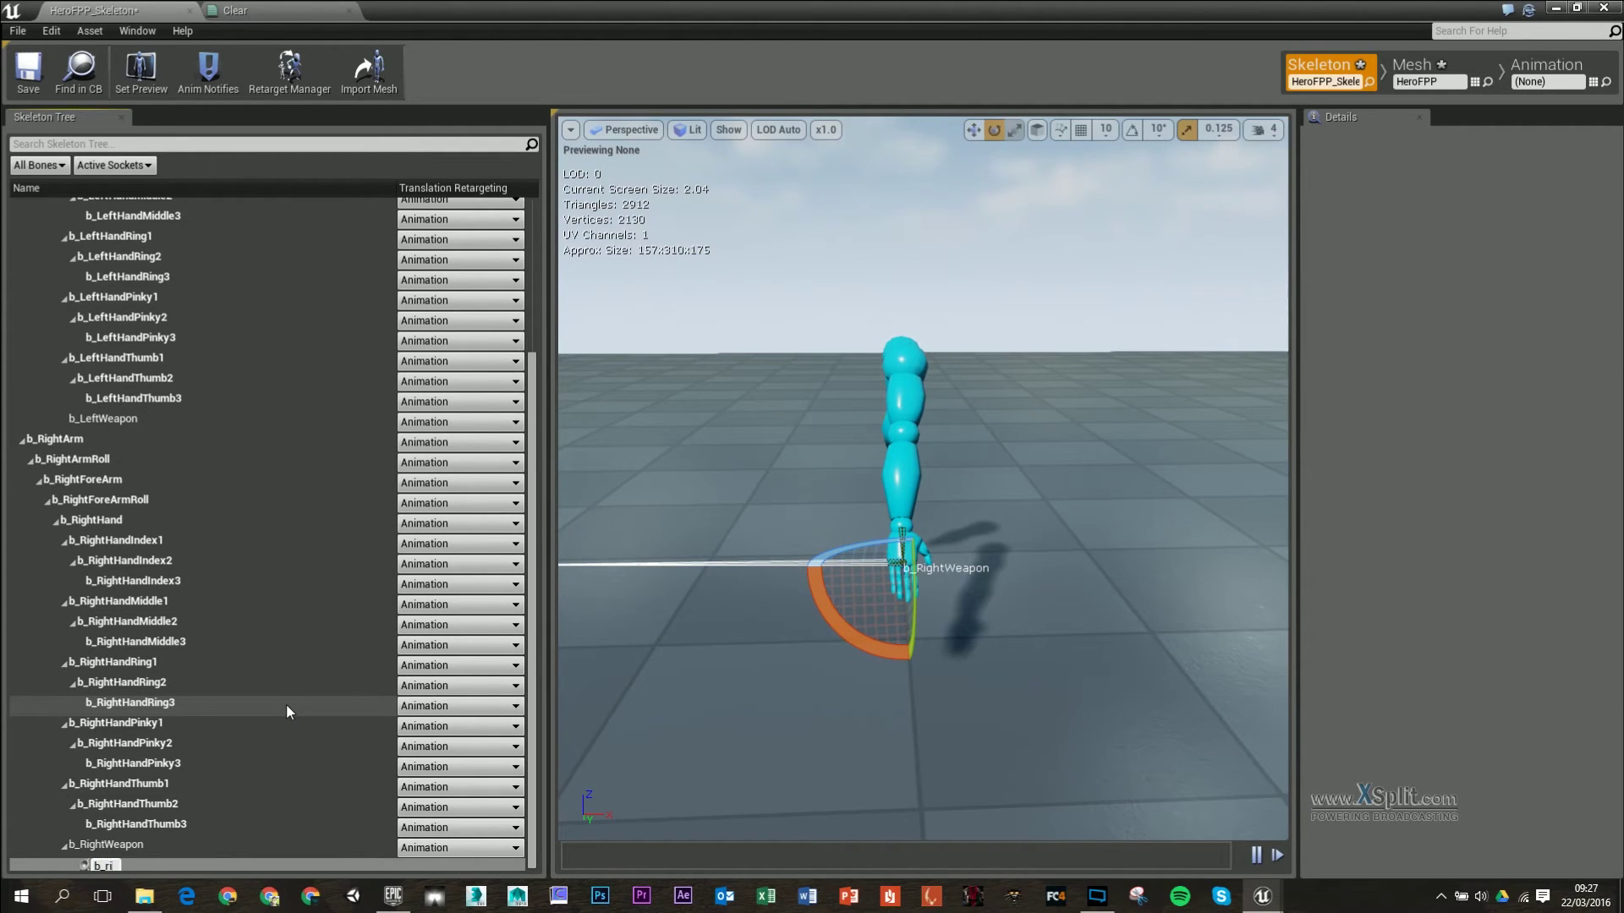
pyautogui.write('fle')
pyautogui.press('Return')
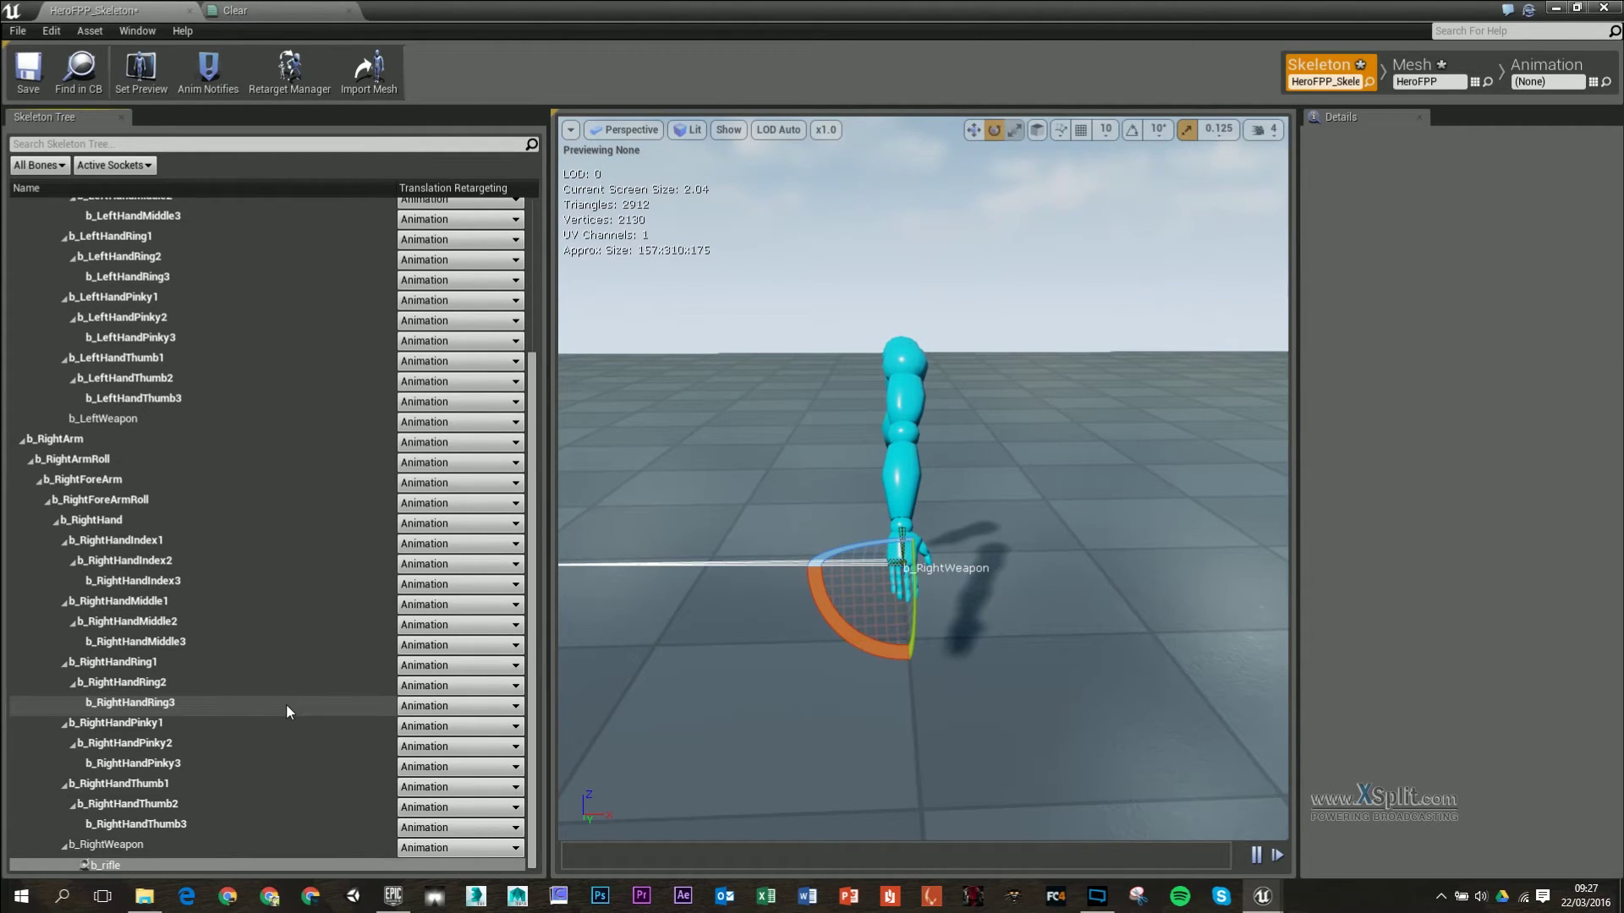
# - Attach the Prototype_SniperRifle skeletal mesh to the b_rifle socket as a preview asset
pyautogui.rightClick(263, 865)
pyautogui.moveTo(316, 835)
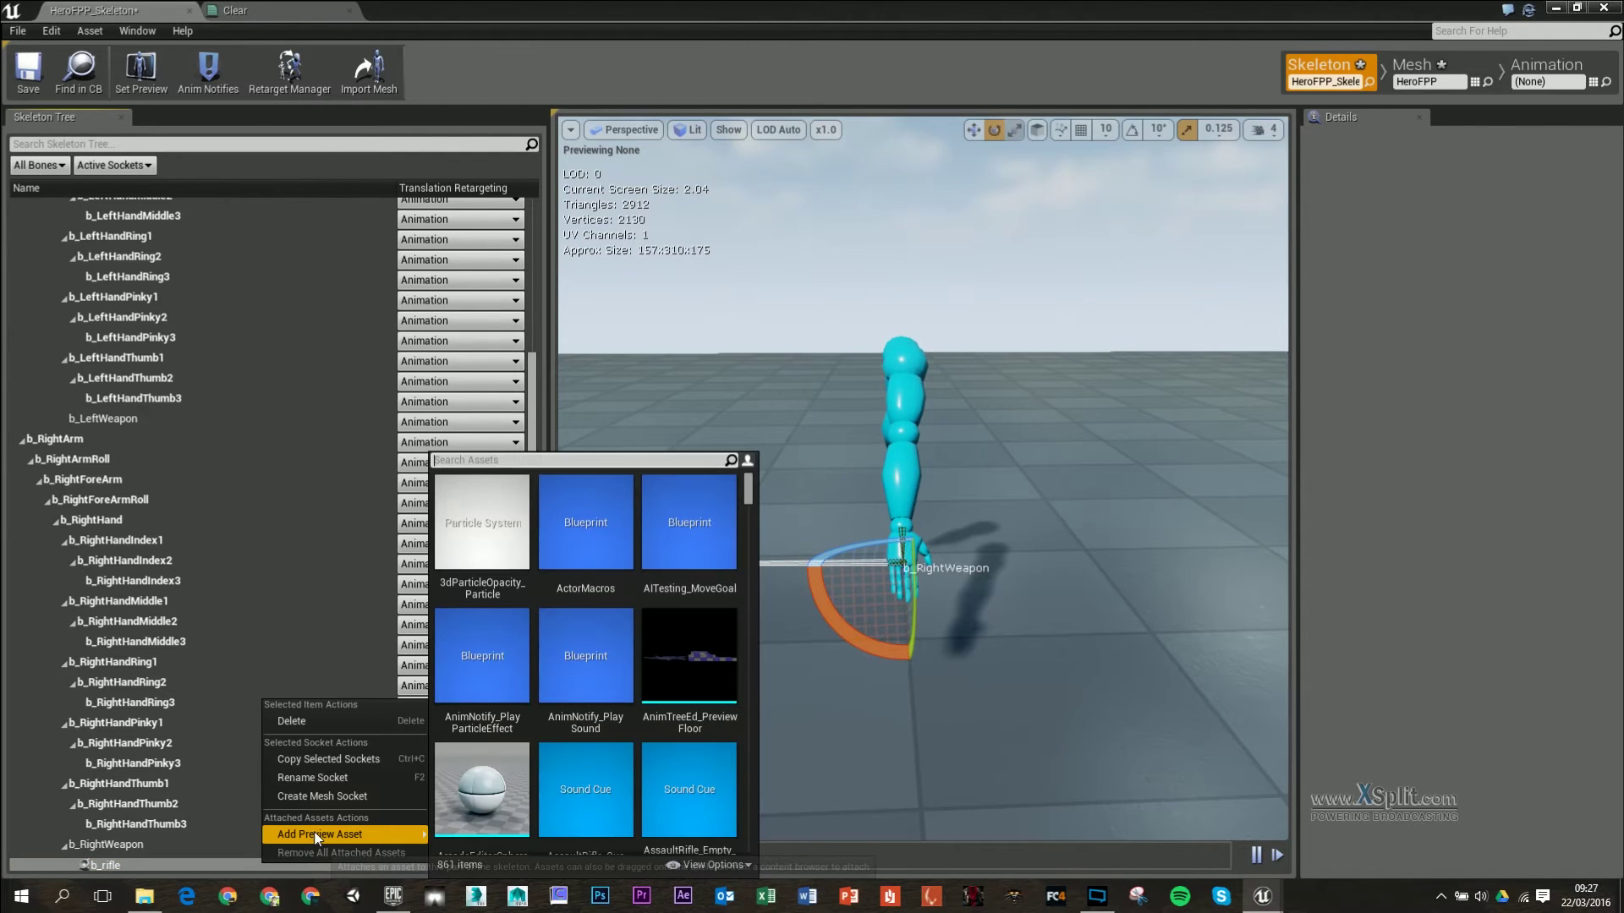
pyautogui.write('ass')
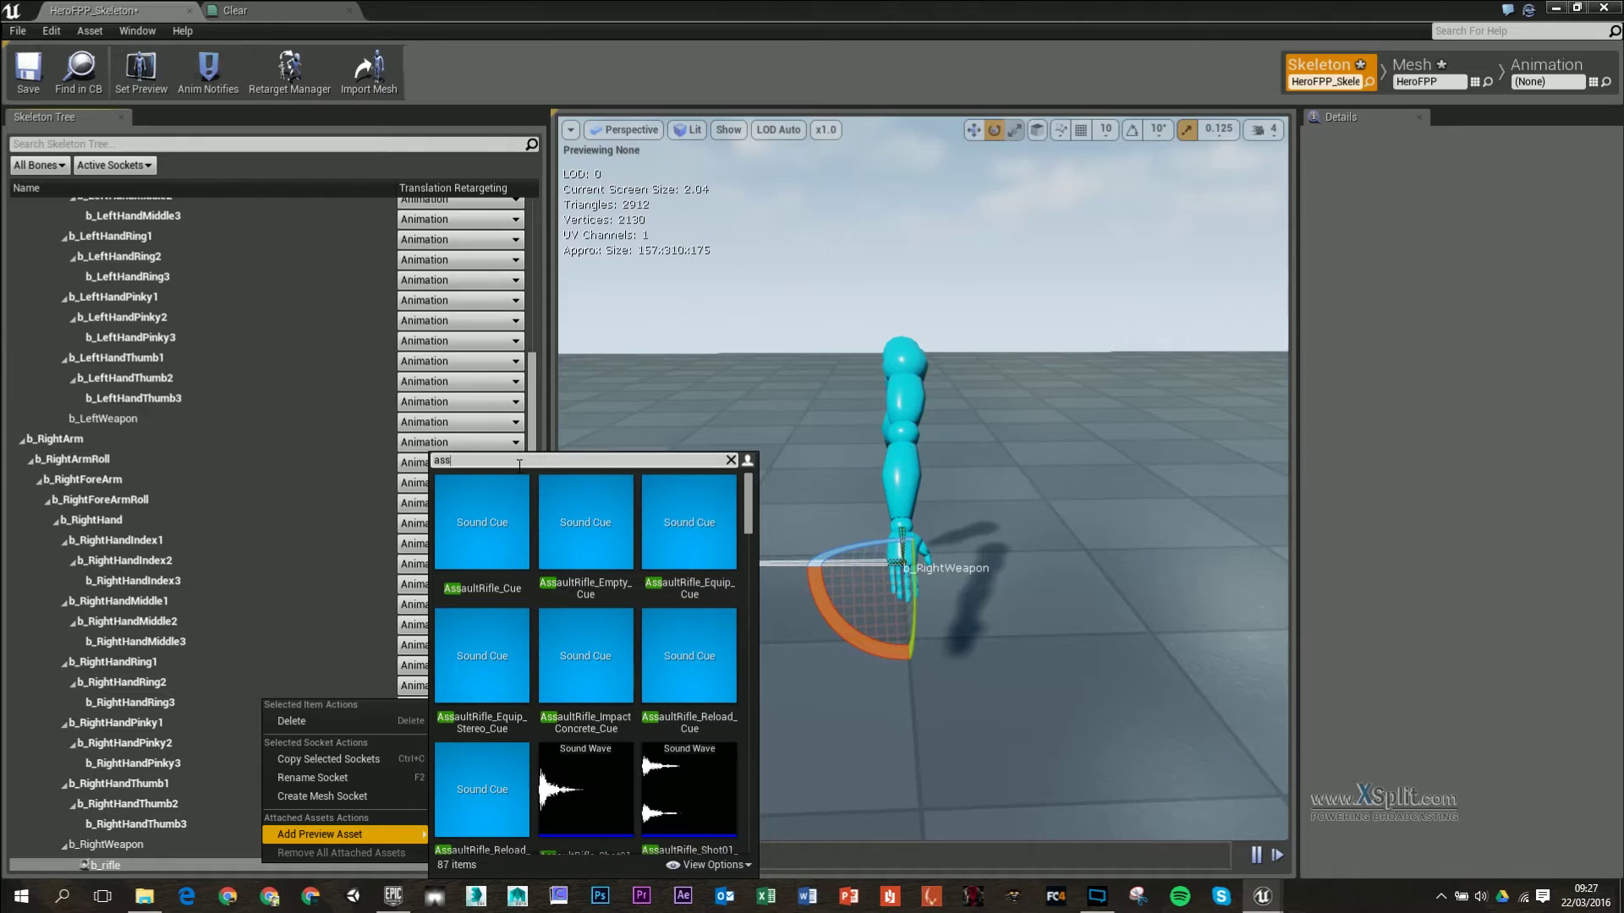
pyautogui.write('sniper')
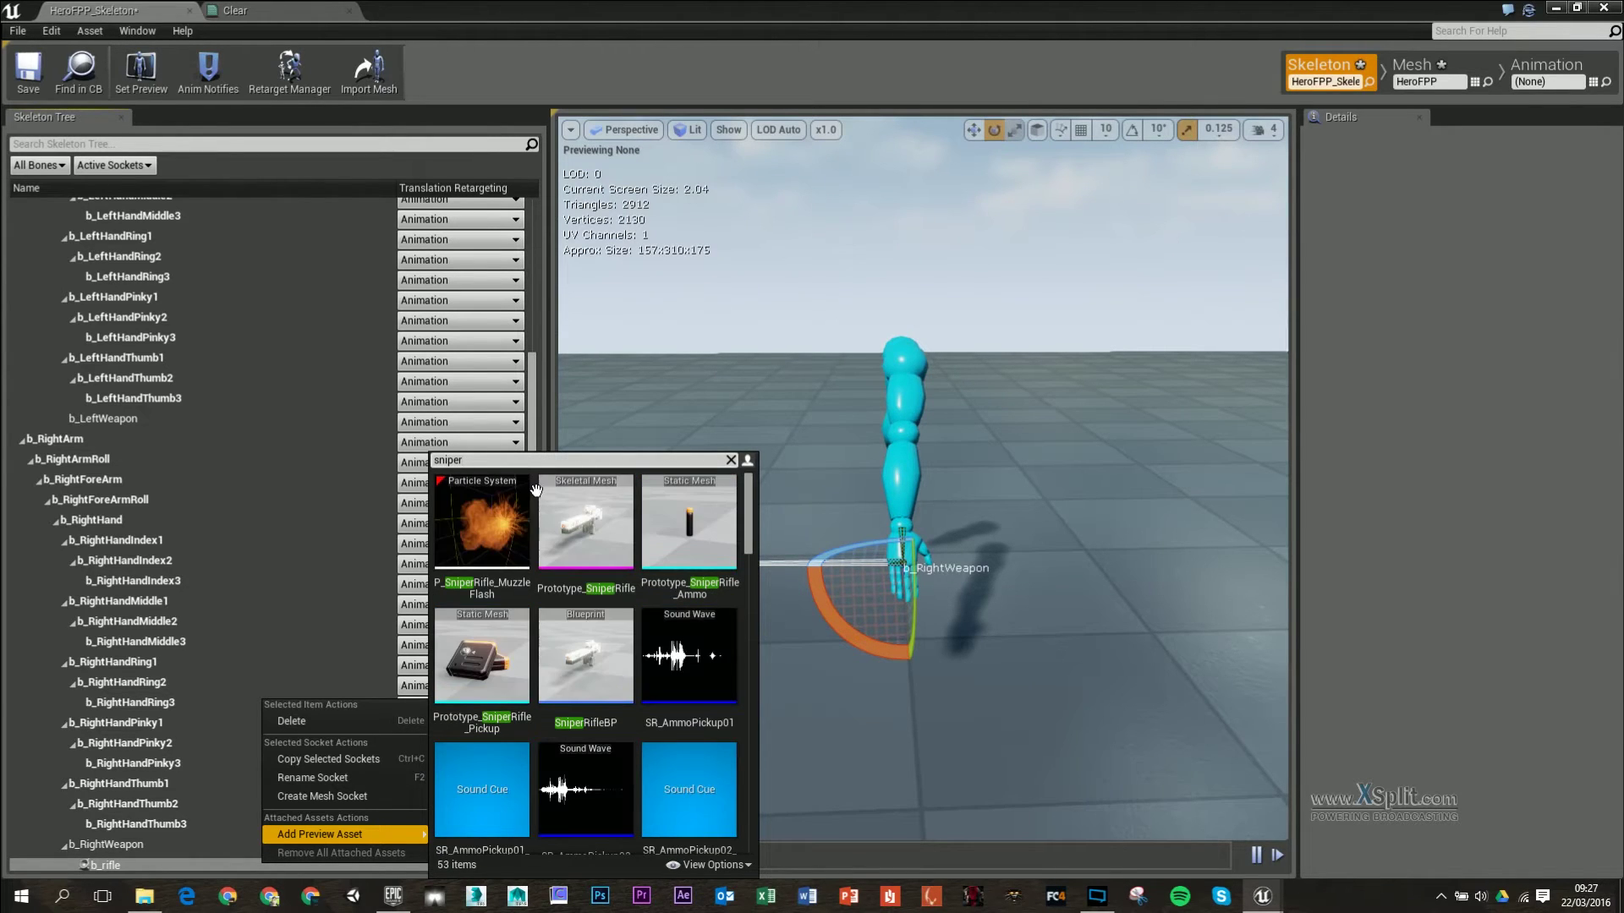
pyautogui.click(589, 551)
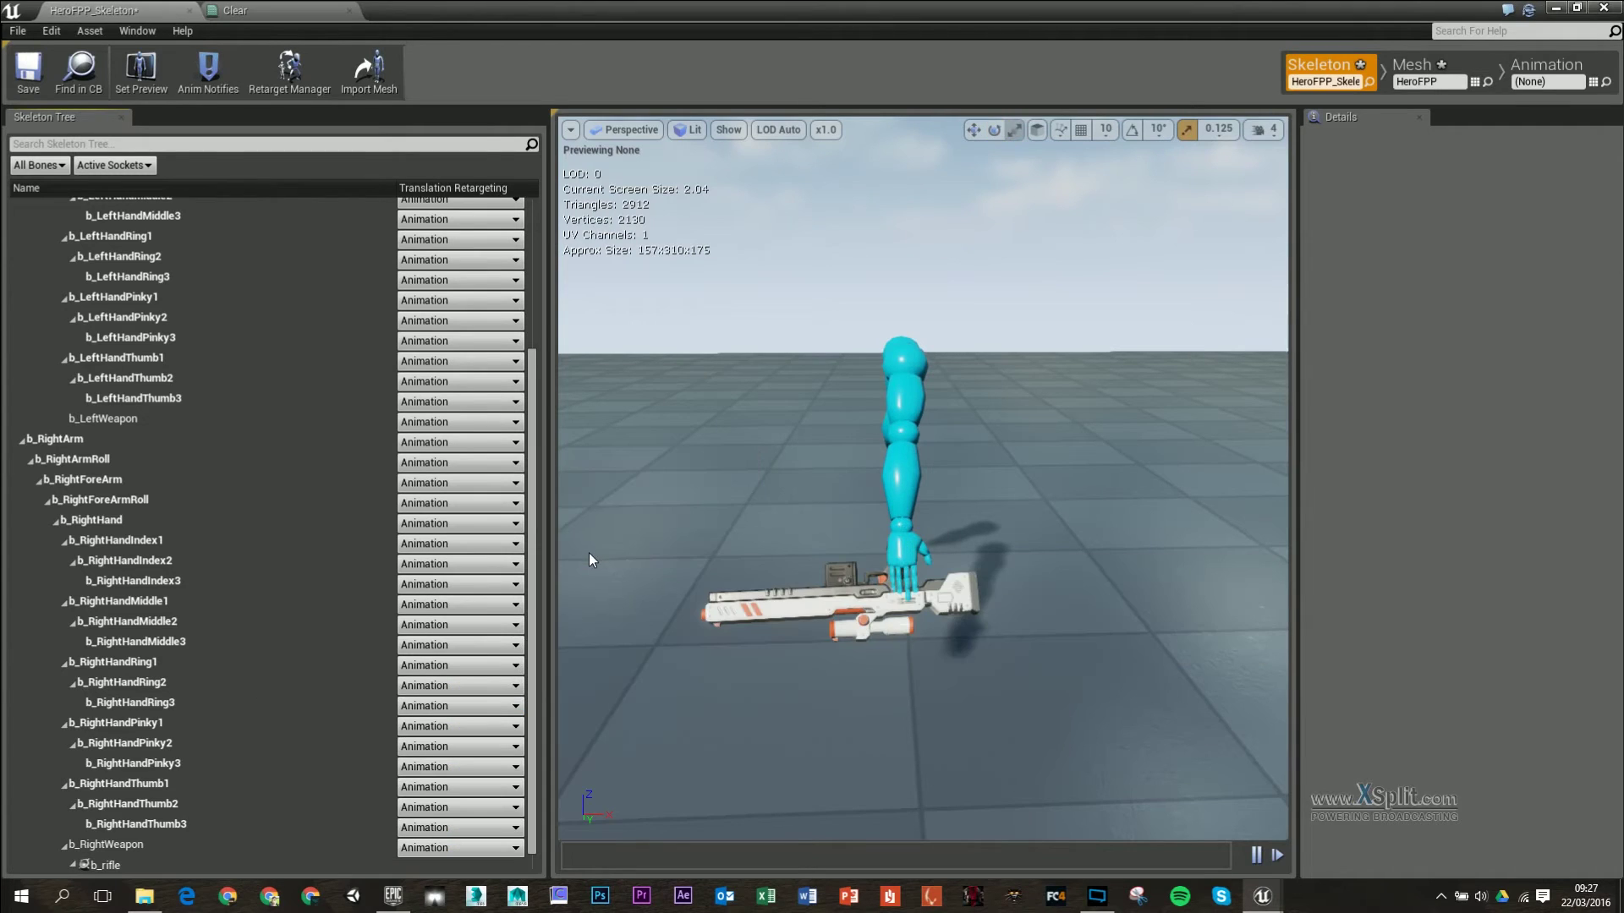
pyautogui.moveTo(884, 728)
pyautogui.mouseDown()
pyautogui.moveTo(893, 660)
pyautogui.moveTo(884, 728)
pyautogui.mouseUp()
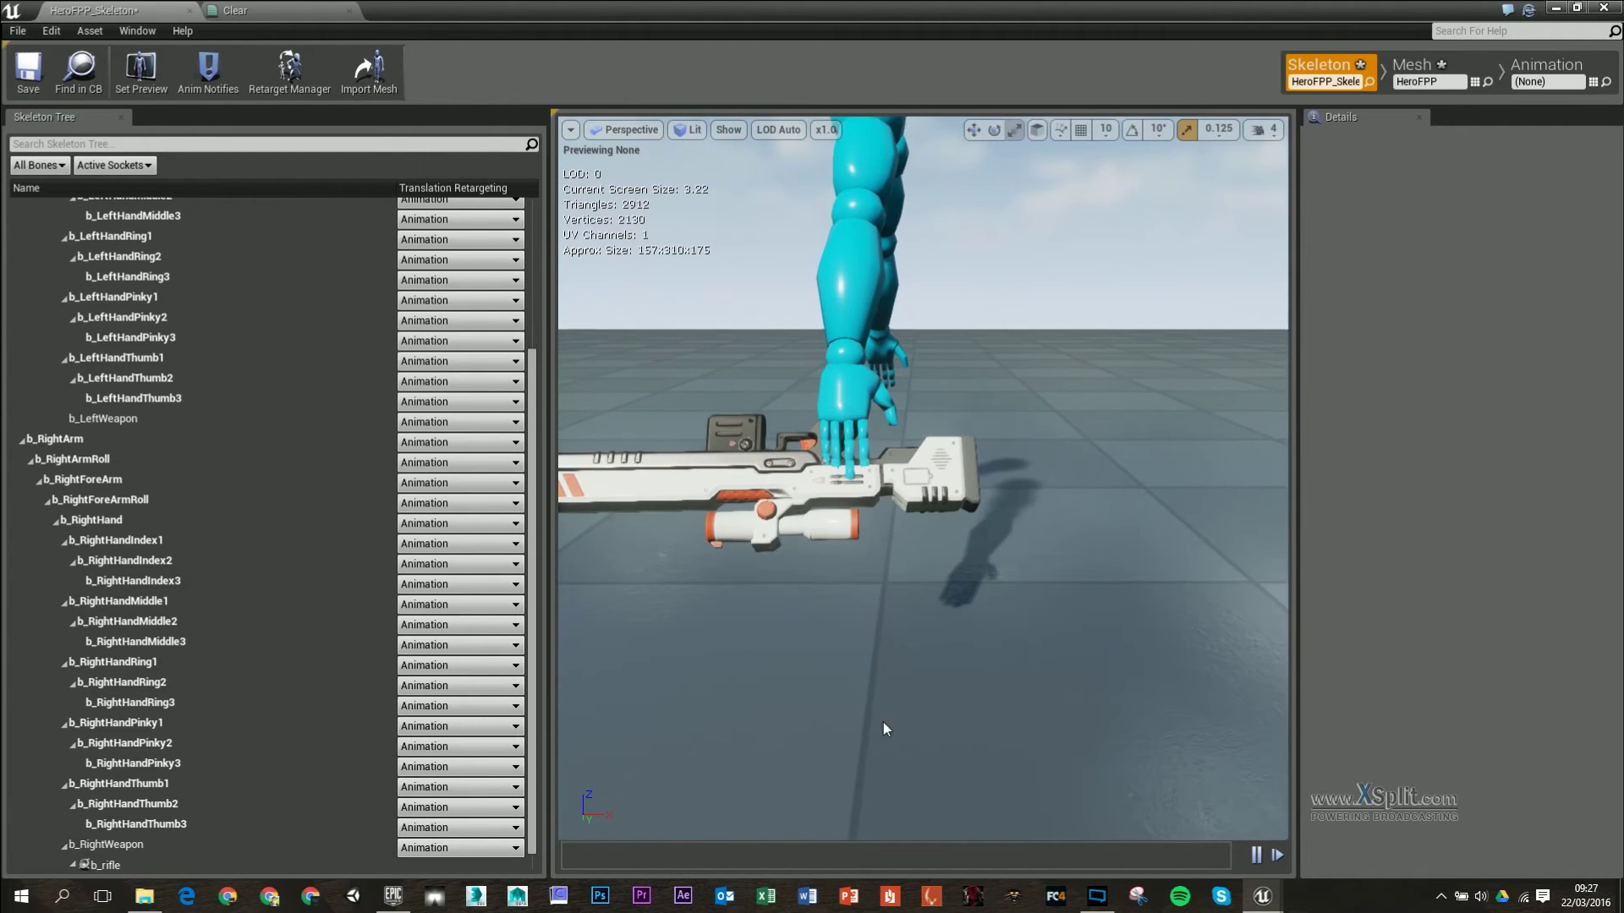
# - Rotate the b_rifle socket to about -85° roll and shift it to about Y -0.16, Z -2.33, aiming the rifle along the hand
pyautogui.click(208, 866)
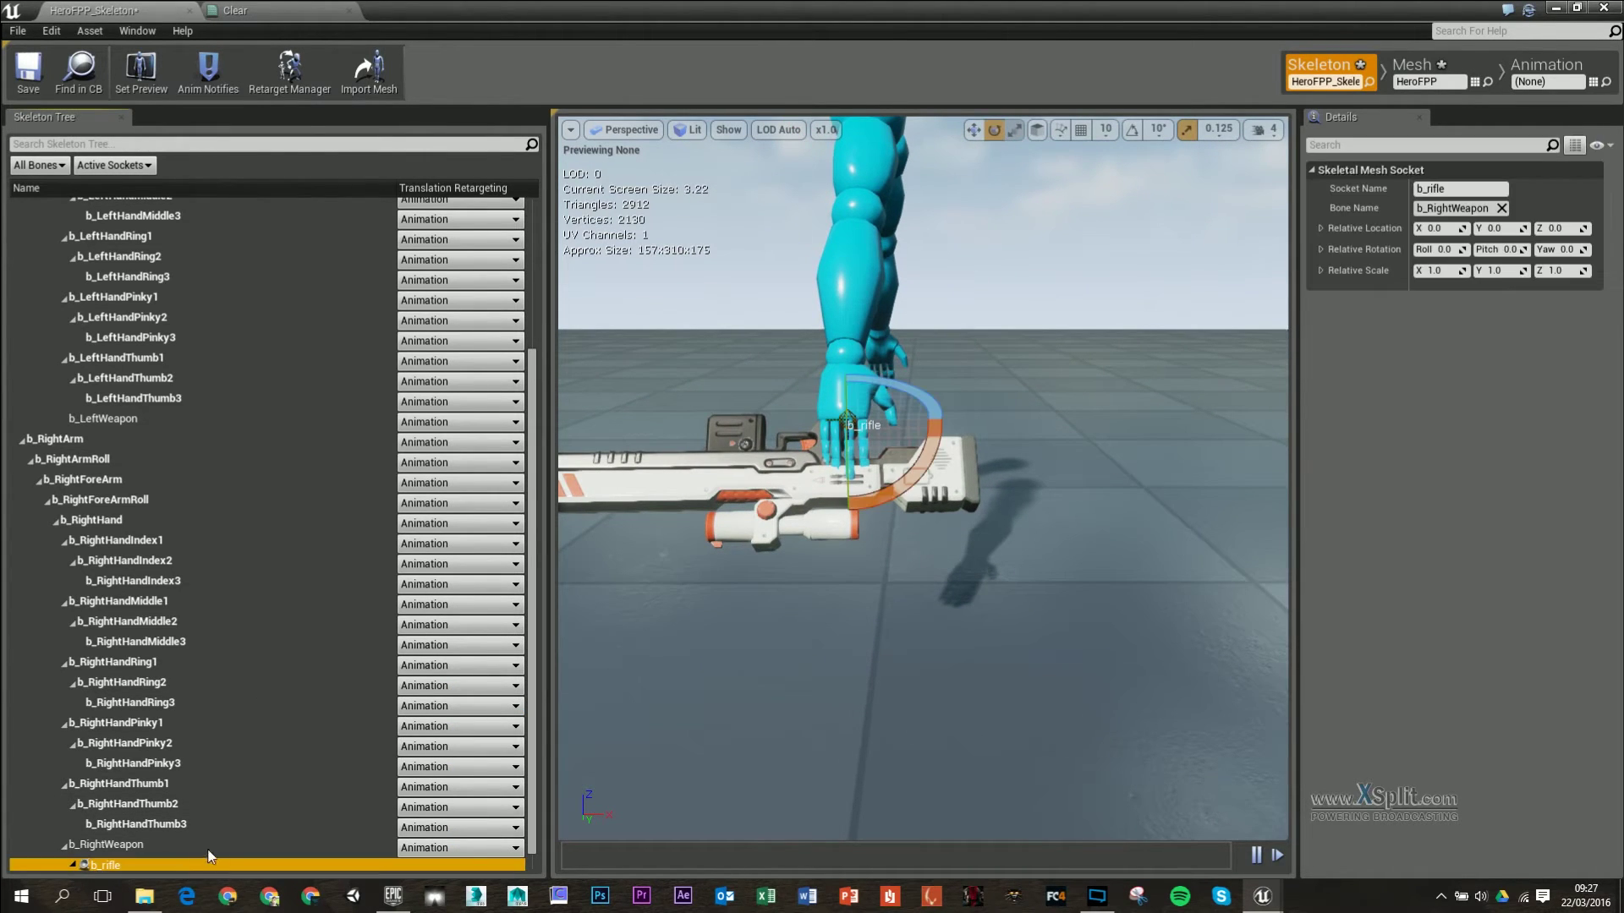
pyautogui.moveTo(908, 481); pyautogui.dragTo(896, 613)
pyautogui.moveTo(897, 528); pyautogui.dragTo(843, 468)
pyautogui.press('w')
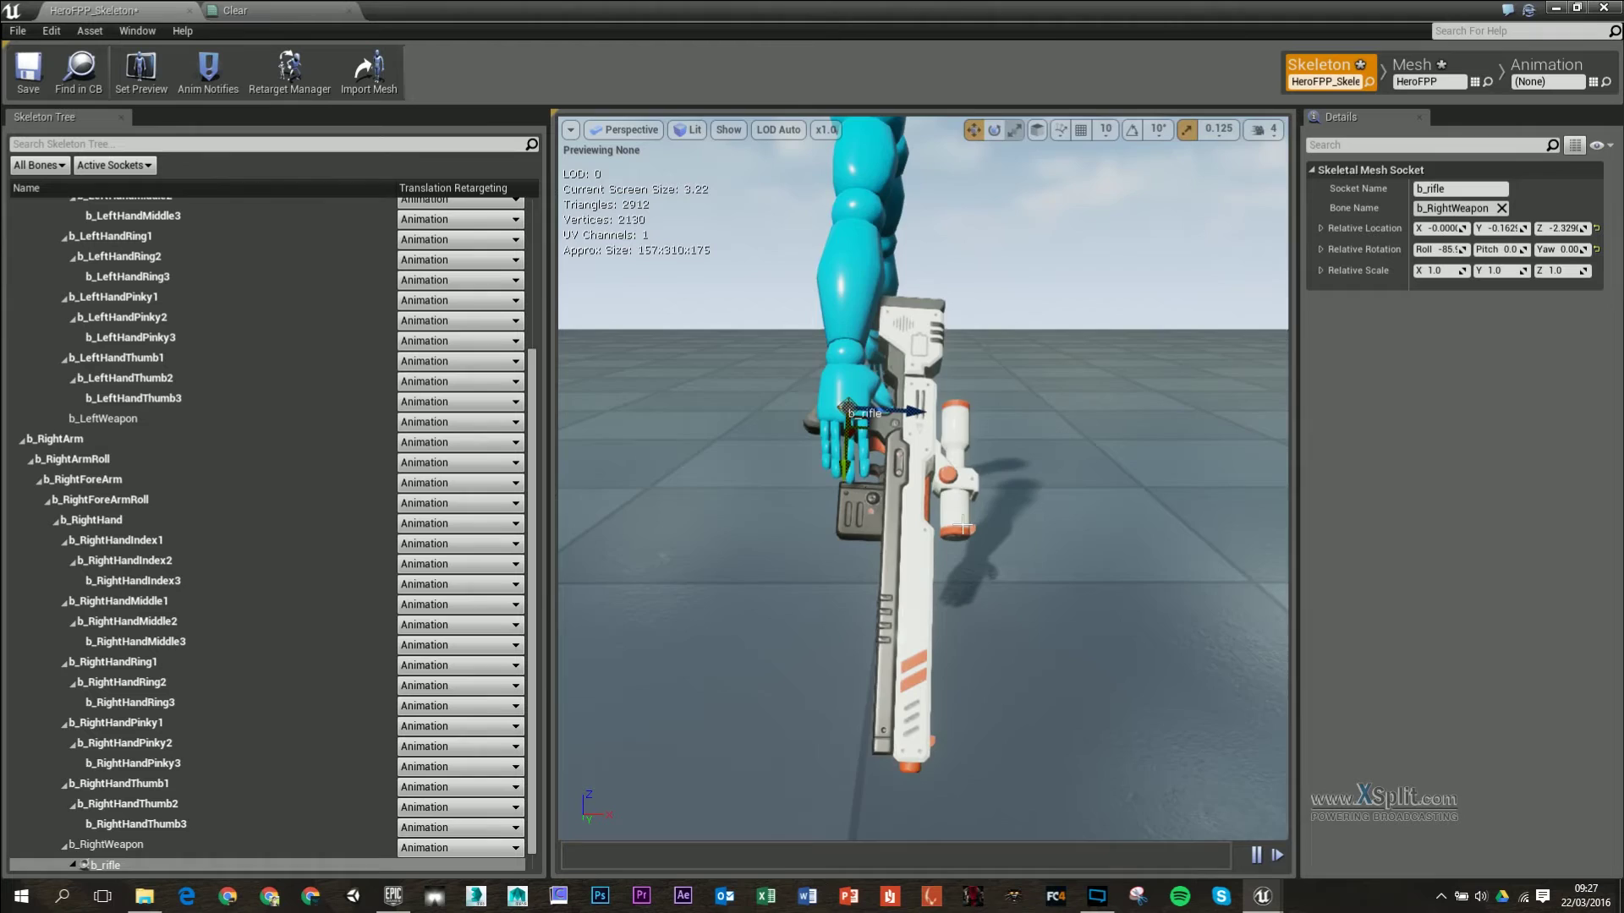
pyautogui.moveTo(962, 524)
pyautogui.mouseDown(button='right')
pyautogui.moveTo(905, 524)
pyautogui.moveTo(981, 591)
pyautogui.moveTo(951, 537)
pyautogui.moveTo(964, 526)
pyautogui.mouseUp(button='right')
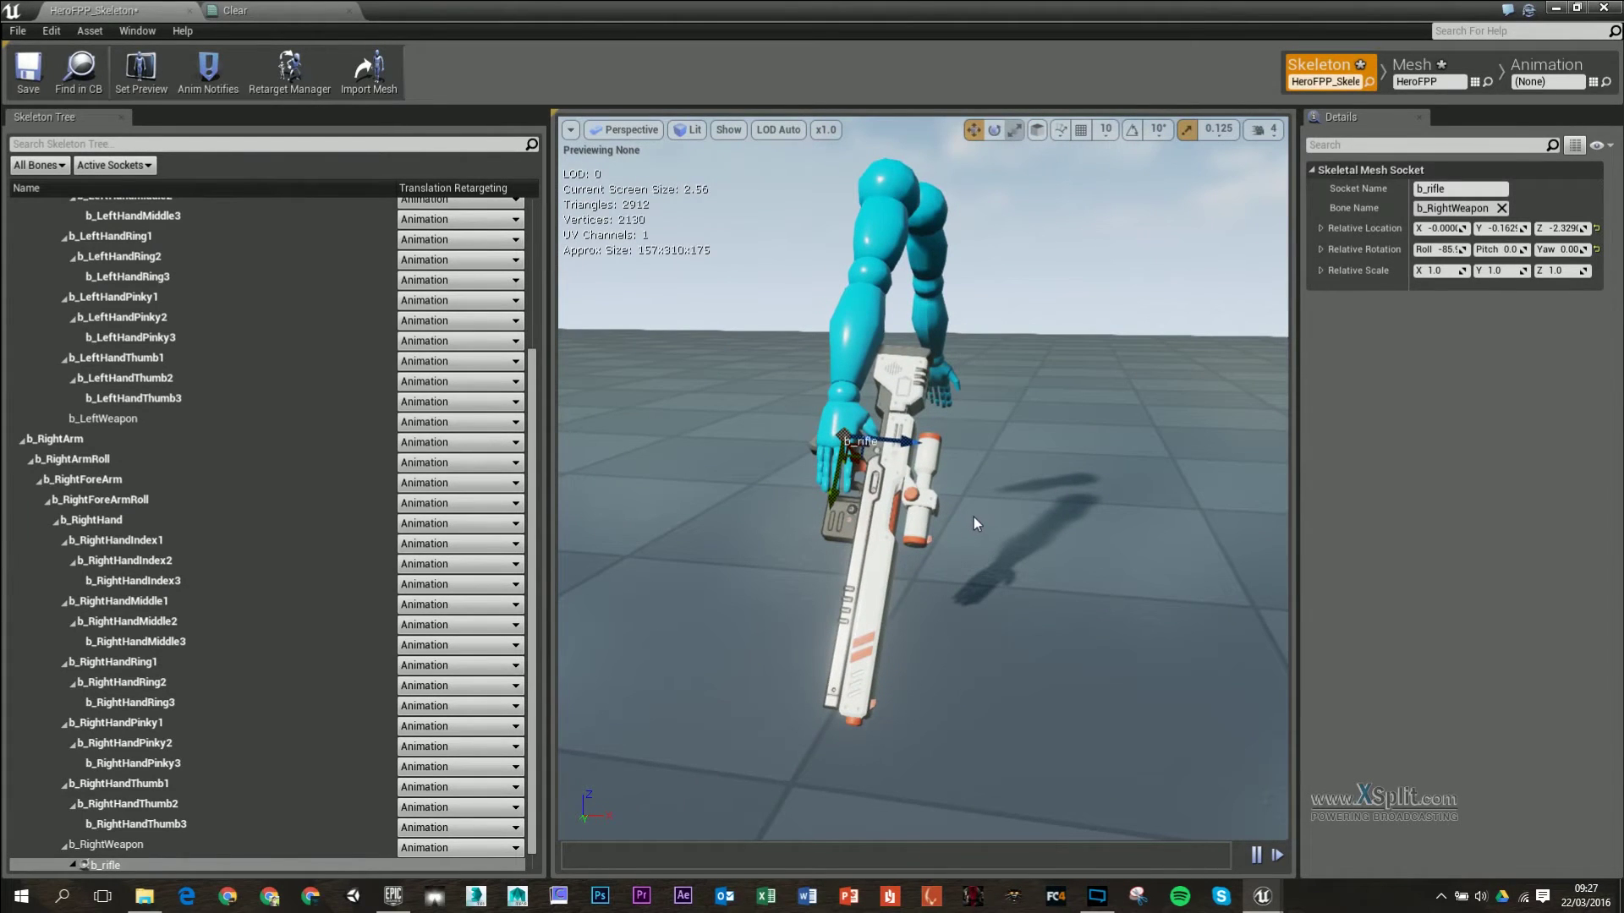
# - Preview the FPP_Fire animation on the arms and pause it partway through
pyautogui.click(1556, 58)
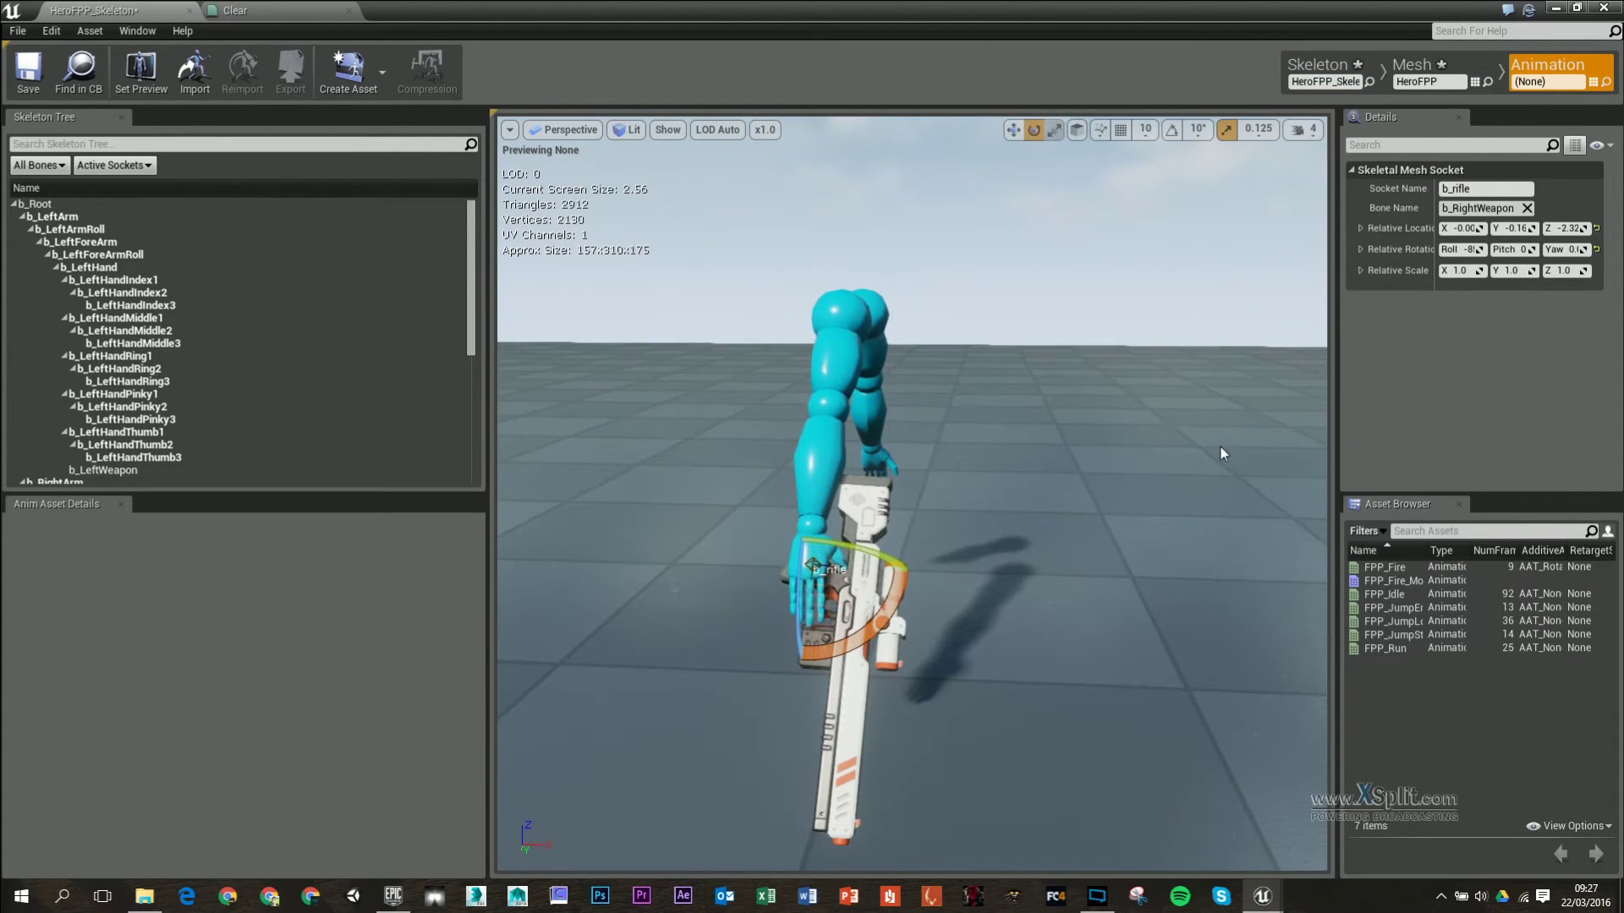
pyautogui.doubleClick(1382, 566)
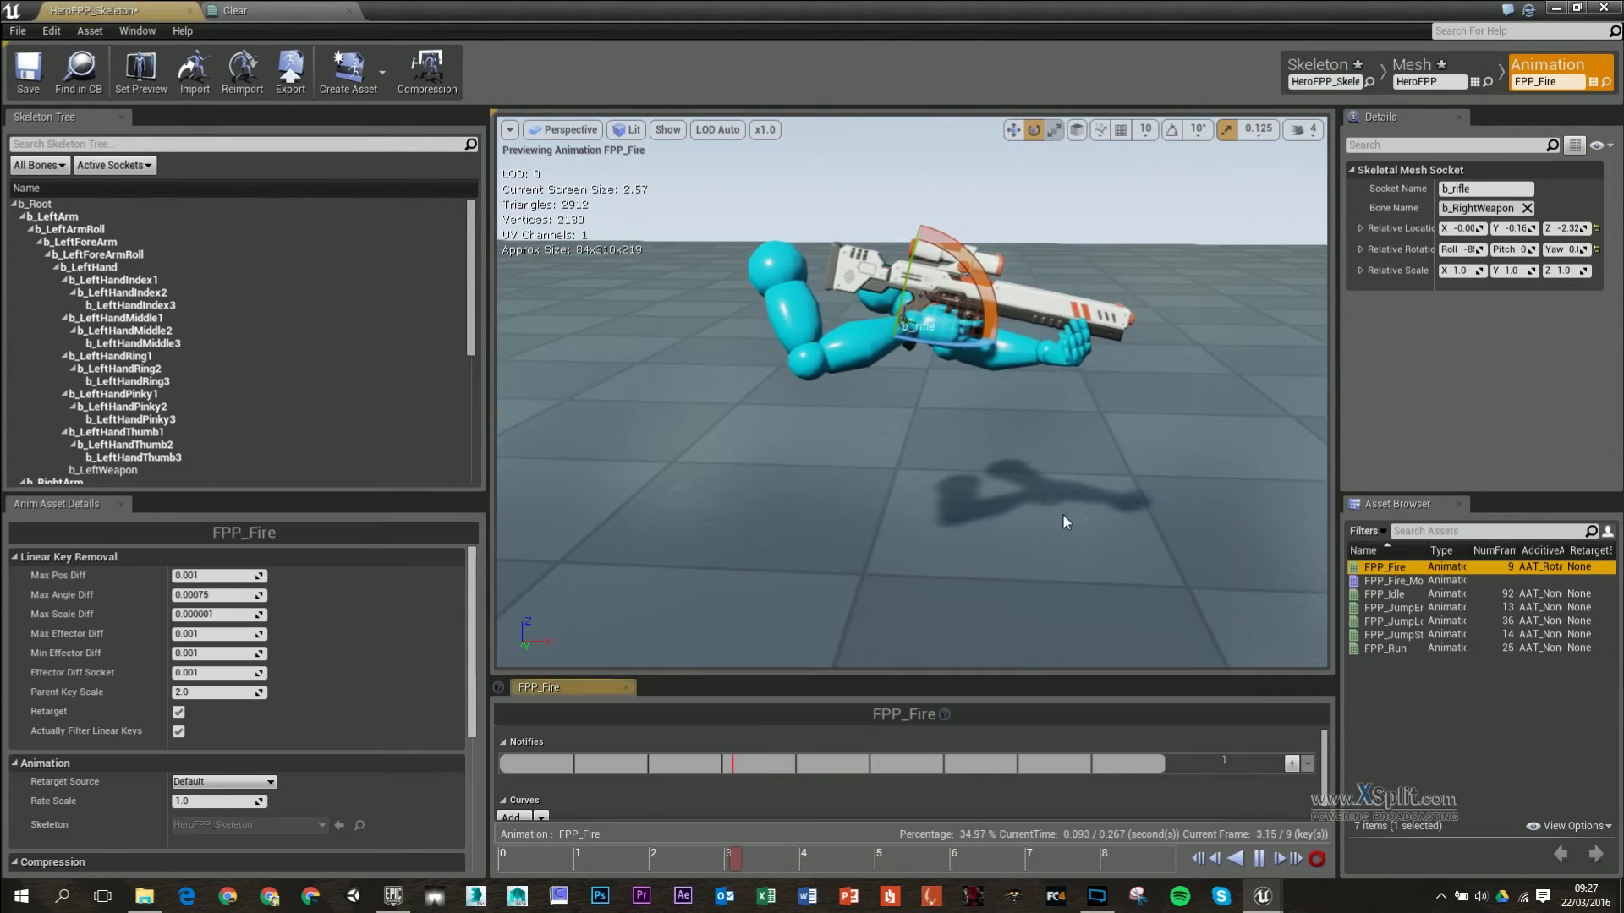
pyautogui.click(1261, 858)
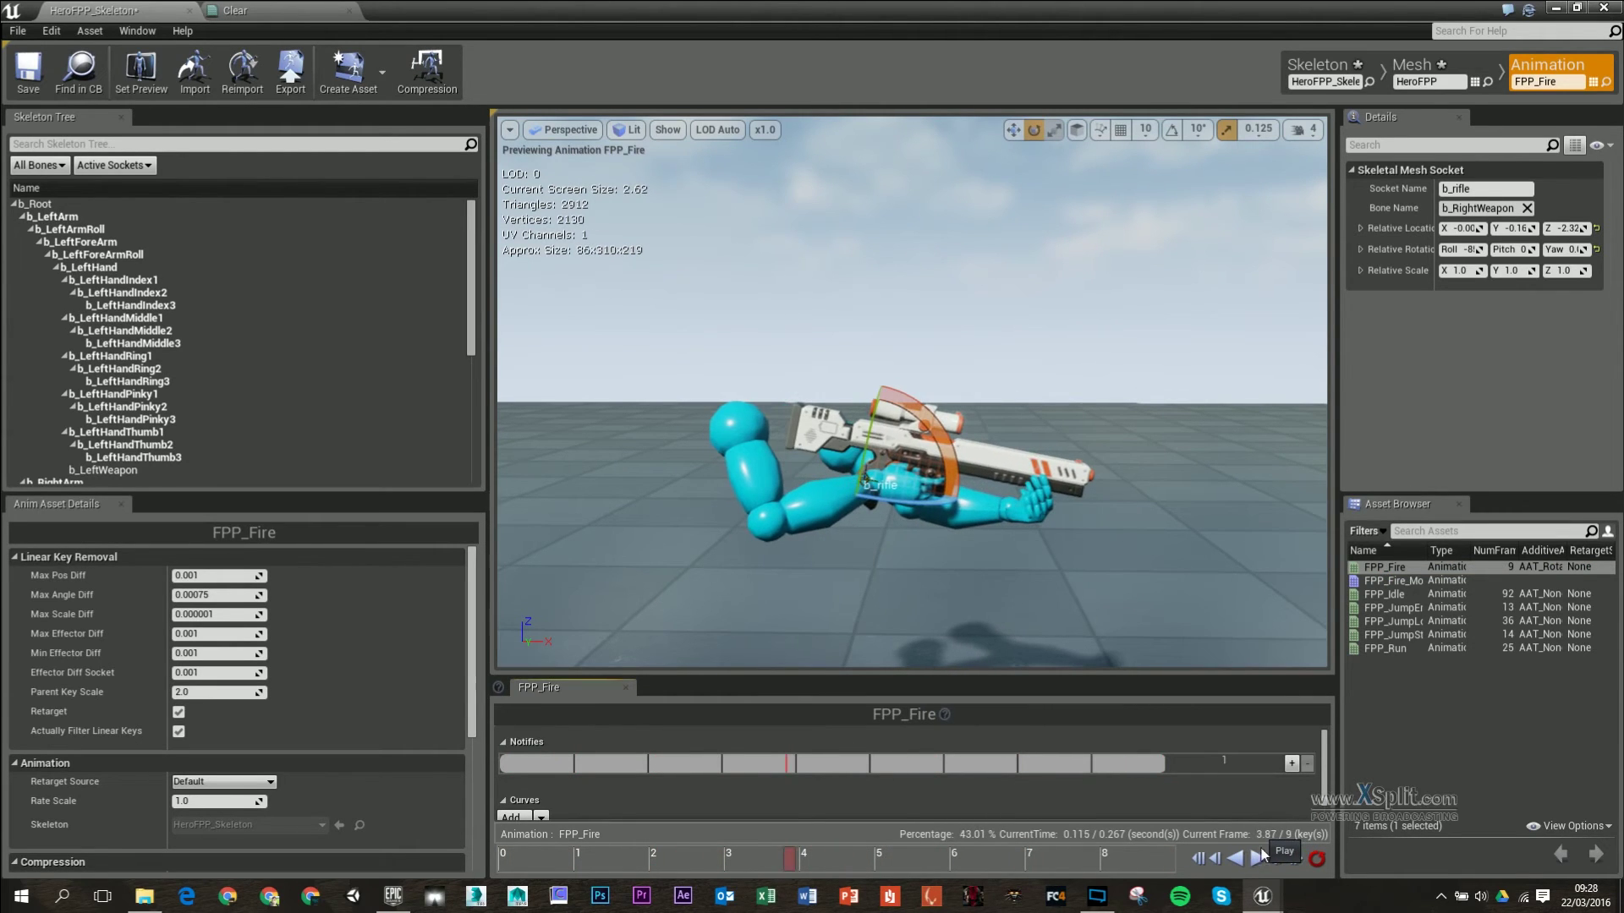
# - Return to the skeleton view and move the b_rifle socket forward in the right hand to about Y 0.51, Z 7.24
pyautogui.click(1319, 66)
pyautogui.scroll(5, 947, 617)
pyautogui.moveTo(947, 618); pyautogui.dragTo(845, 525, button='middle')
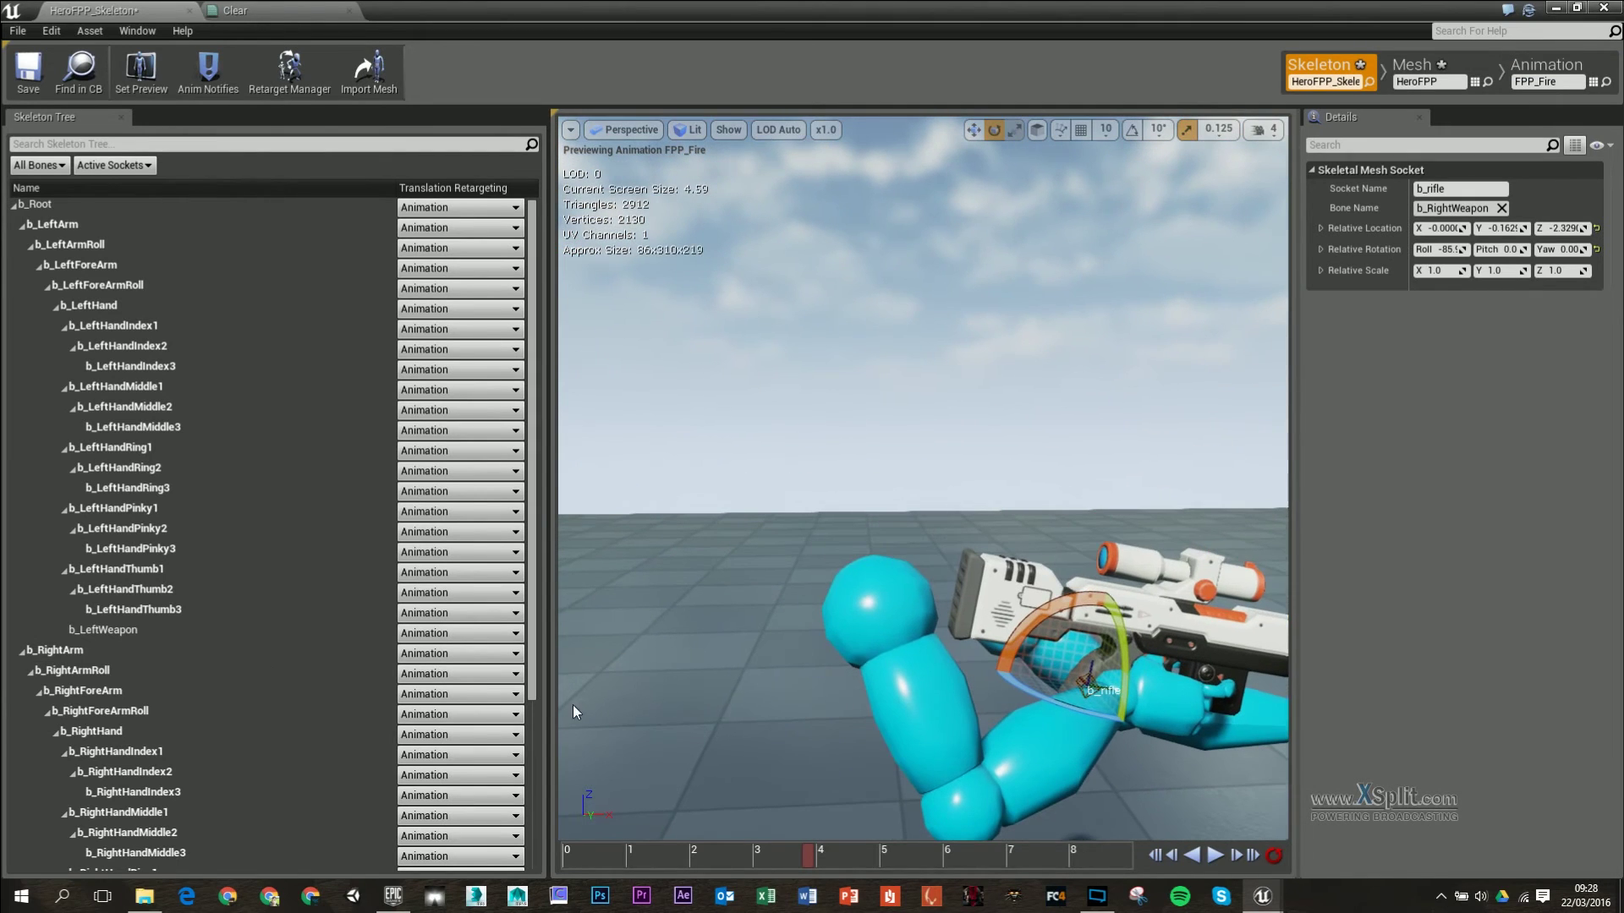
pyautogui.scroll(-6, 291, 747)
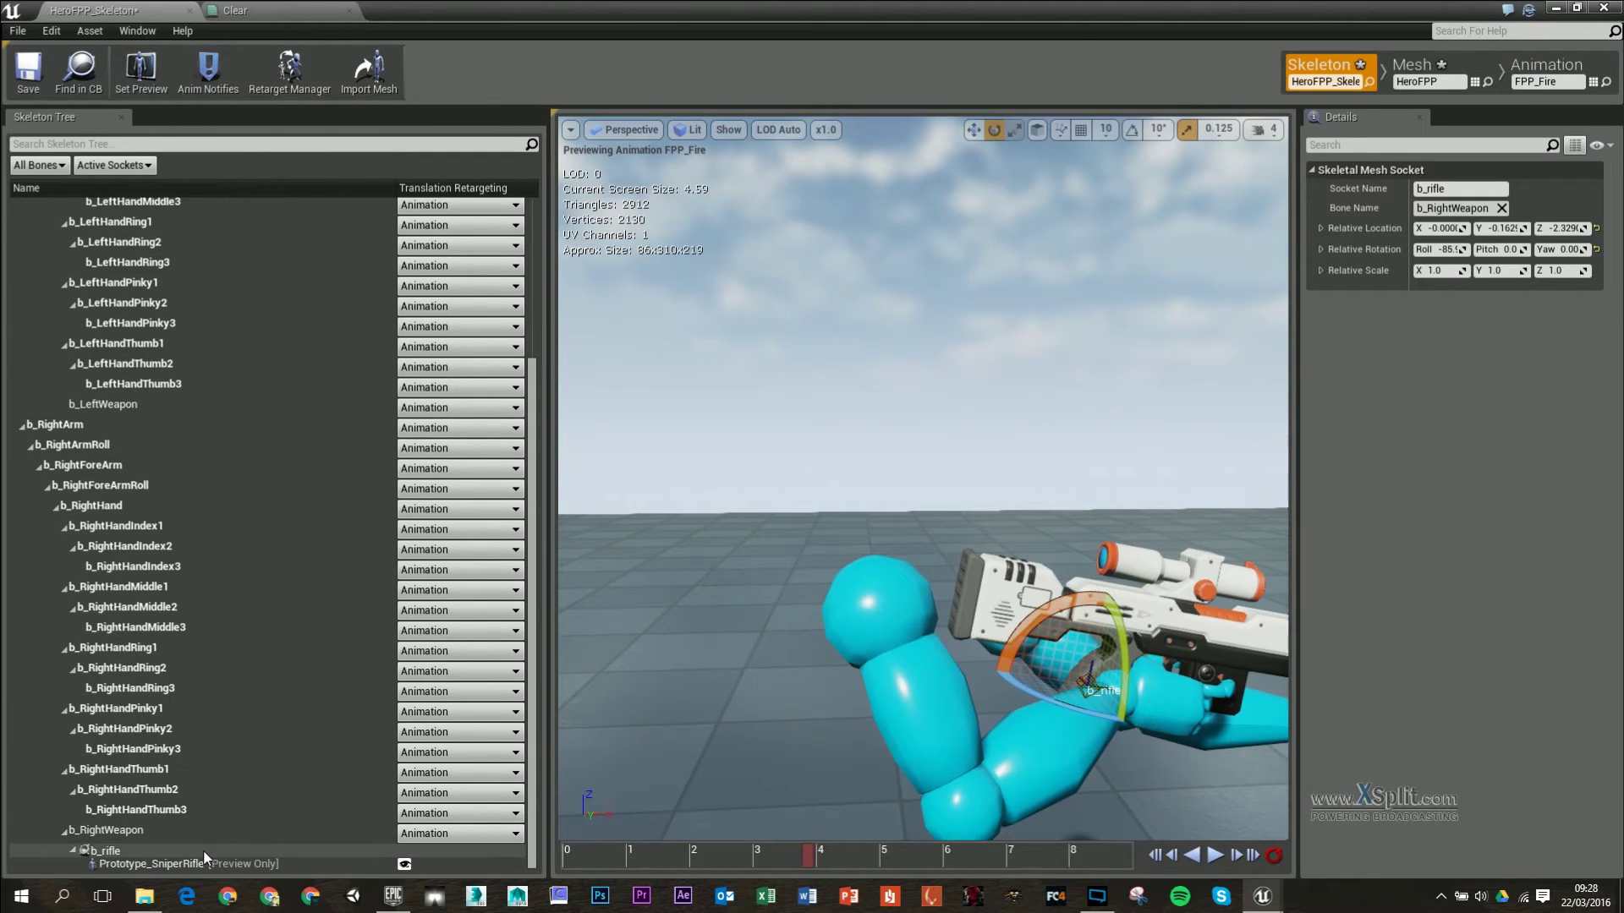
pyautogui.click(204, 851)
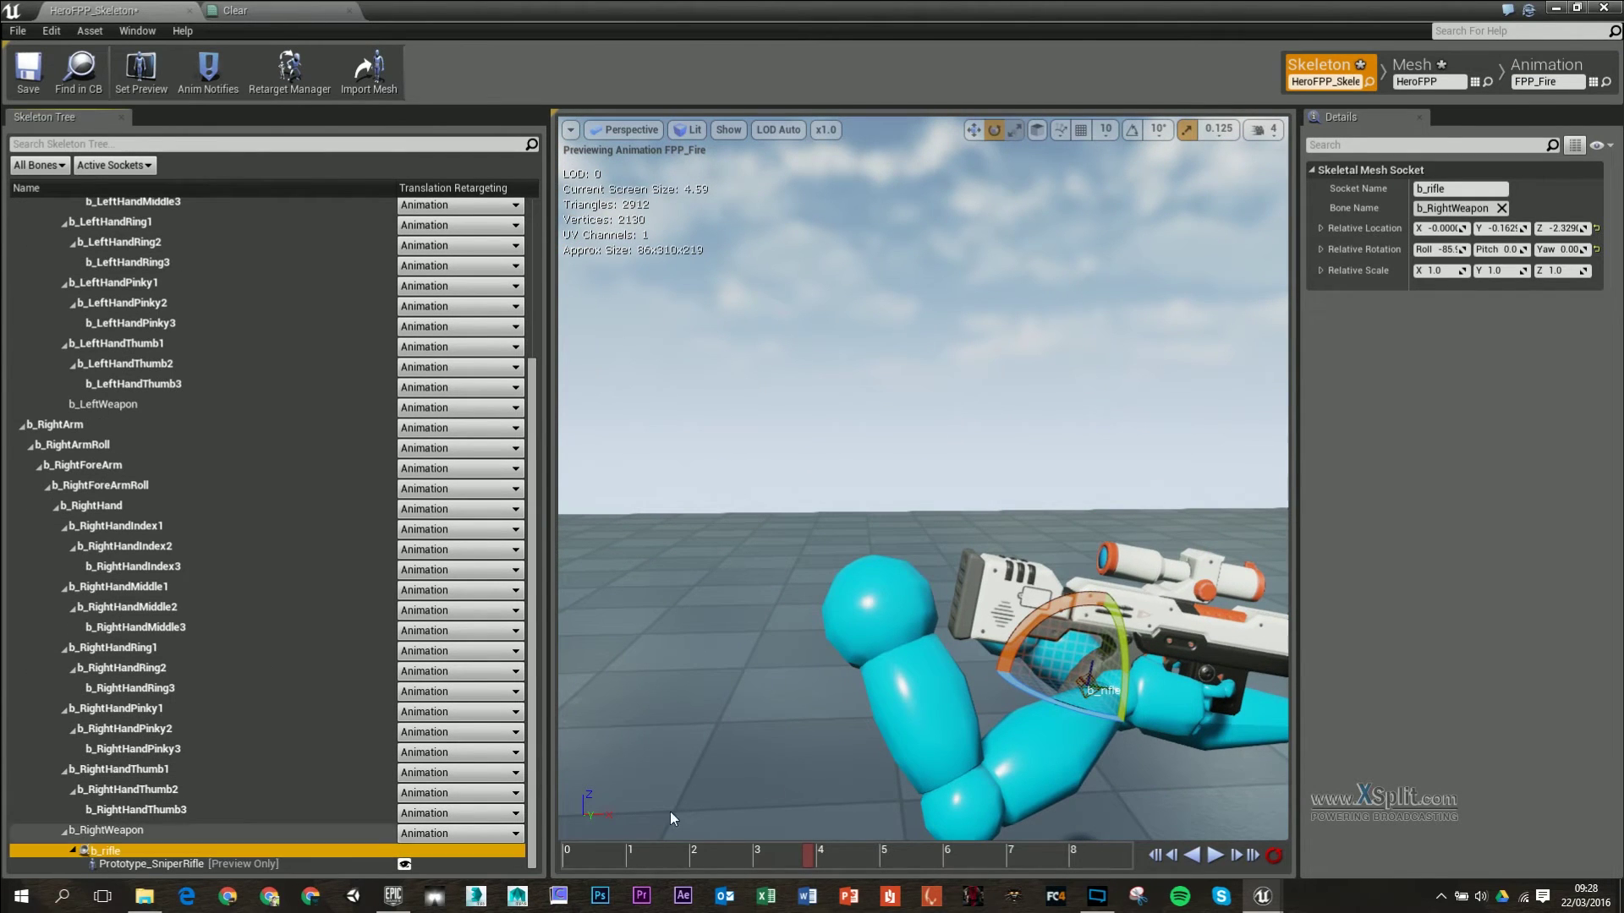
pyautogui.moveTo(901, 715); pyautogui.dragTo(956, 744, button='right')
pyautogui.moveTo(599, 772); pyautogui.dragTo(785, 609)
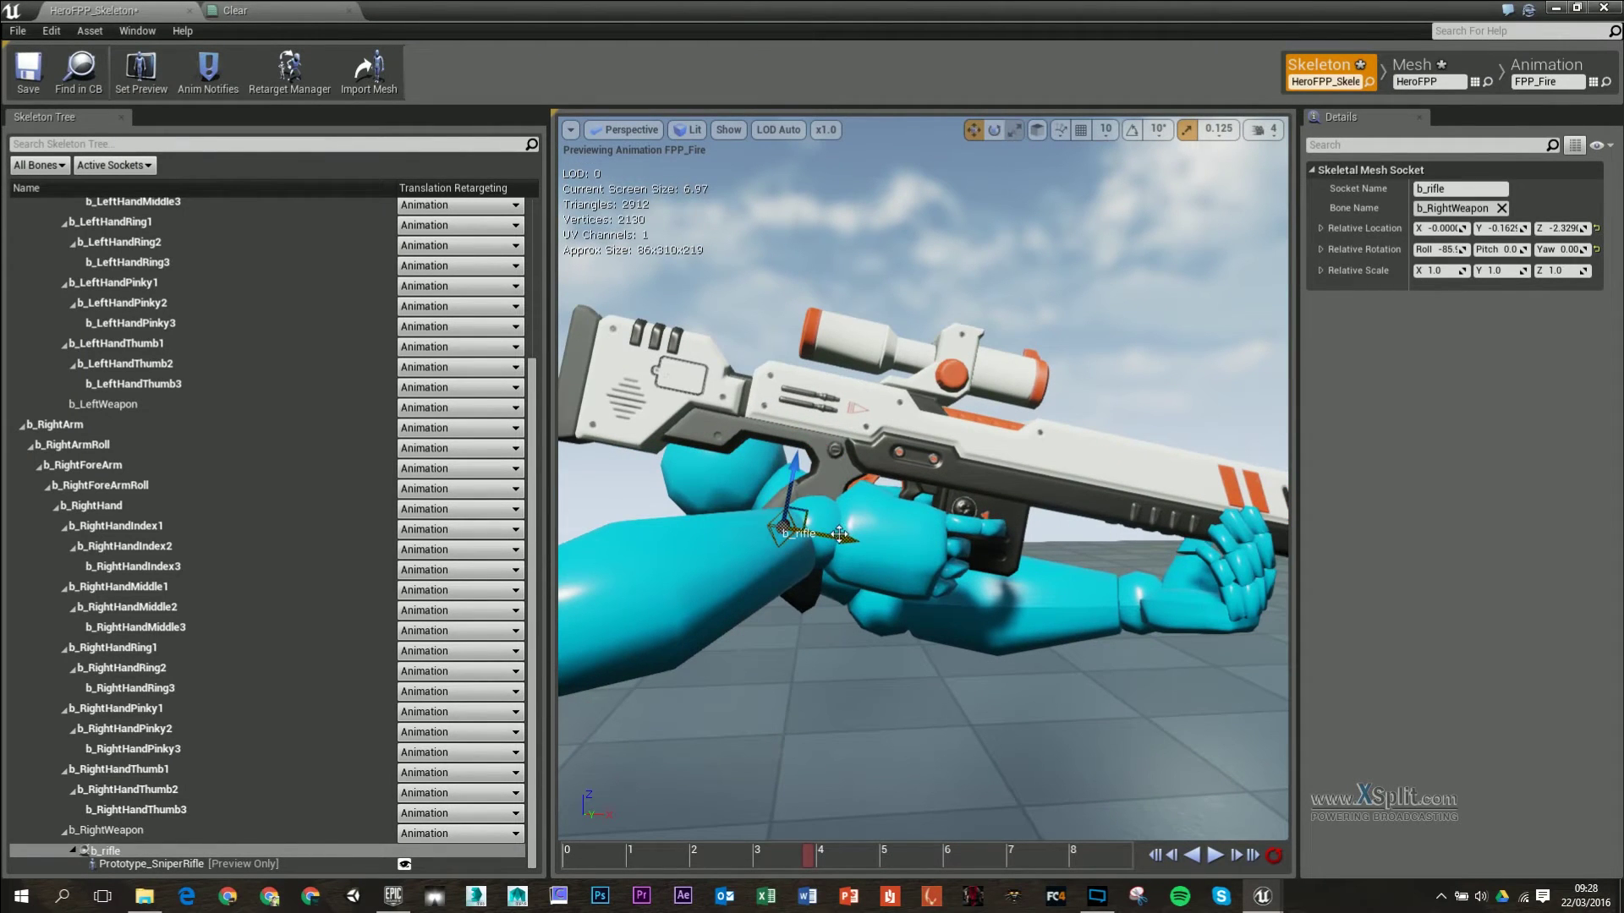
pyautogui.moveTo(838, 533); pyautogui.dragTo(939, 548)
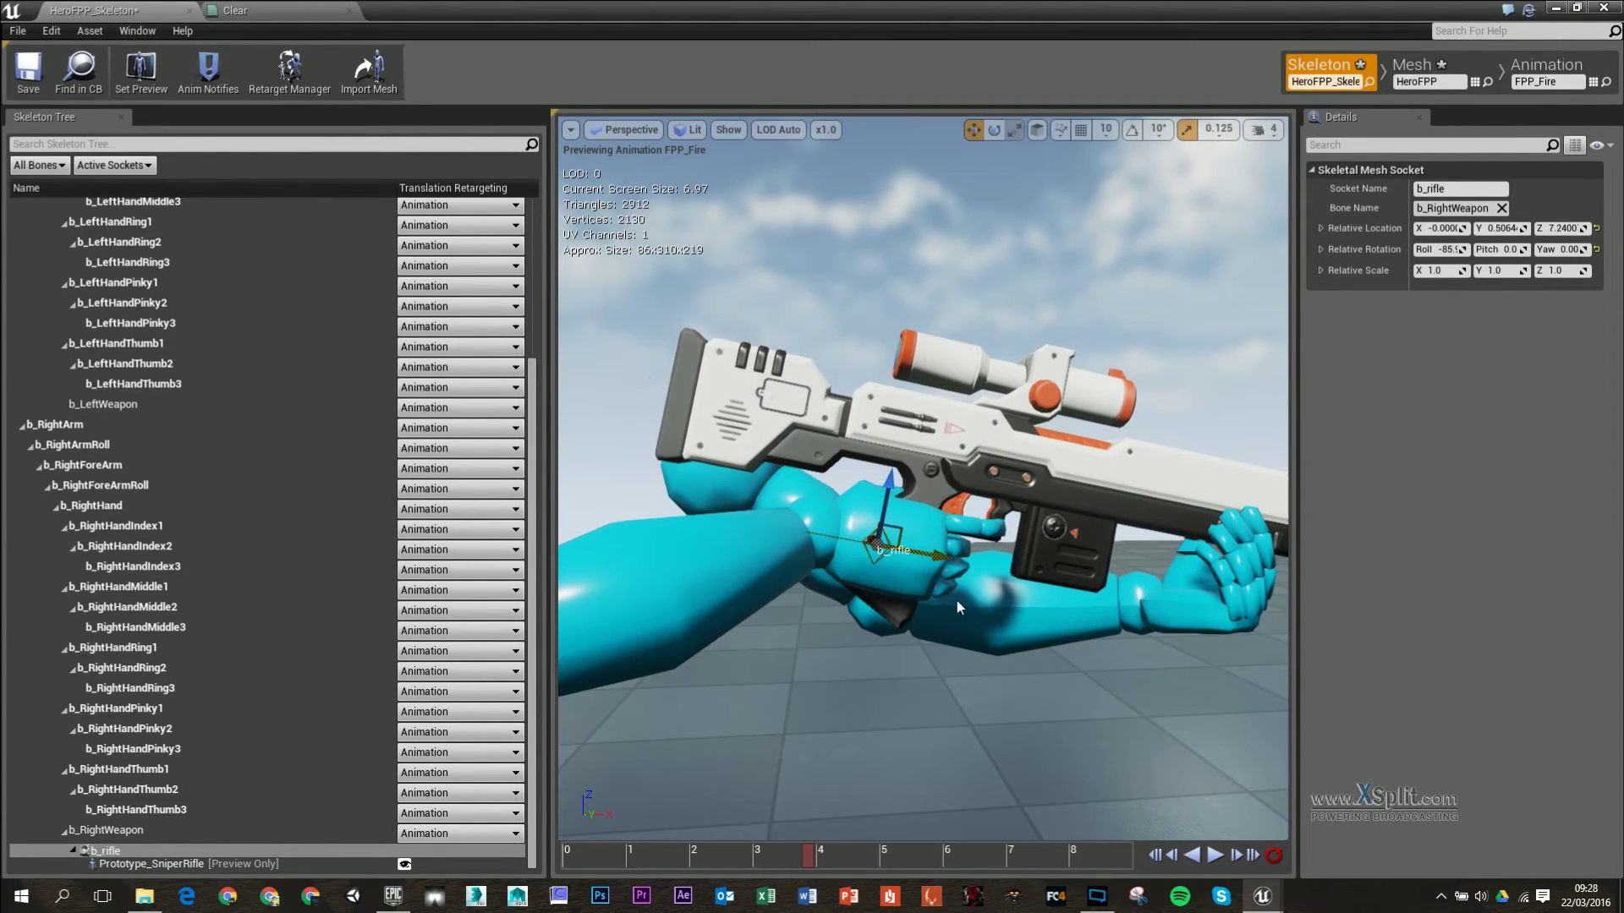
pyautogui.moveTo(957, 608); pyautogui.dragTo(907, 589)
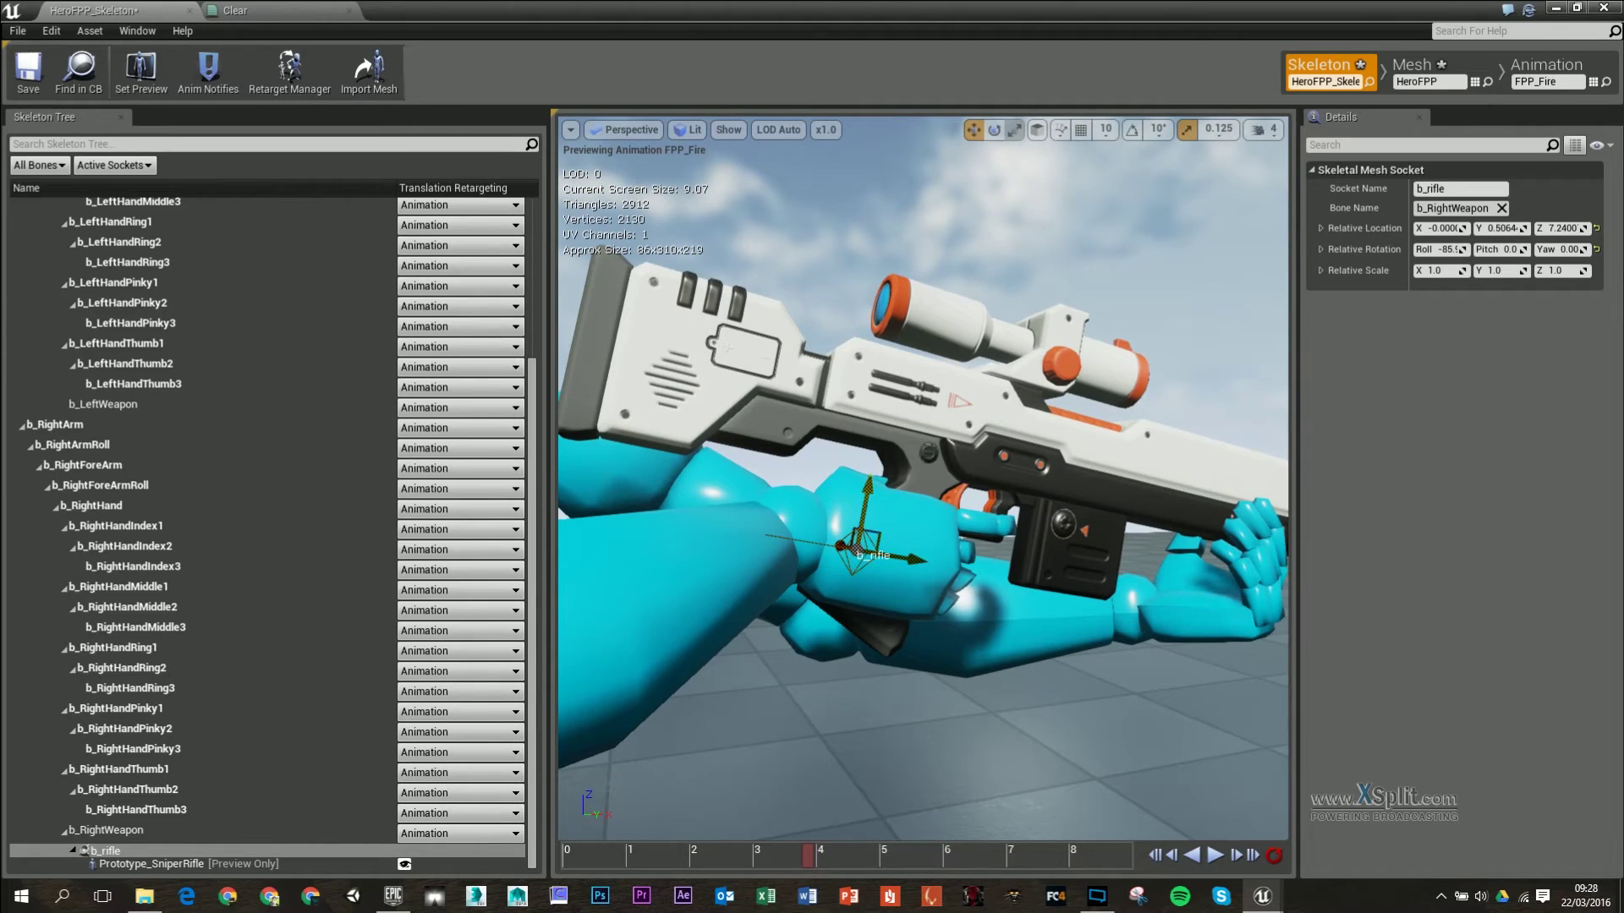
# - Refine the b_rifle socket to about Y 3.14, Z 7.99 with about -94° roll, levelling the rifle in the hands, and save the skeleton
pyautogui.moveTo(872, 492); pyautogui.dragTo(865, 523)
pyautogui.moveTo(908, 586); pyautogui.dragTo(862, 575)
pyautogui.press('e')
pyautogui.moveTo(863, 575); pyautogui.dragTo(1063, 562, button='right')
pyautogui.moveTo(973, 610); pyautogui.dragTo(888, 516, button='right')
pyautogui.moveTo(786, 473); pyautogui.dragTo(939, 554)
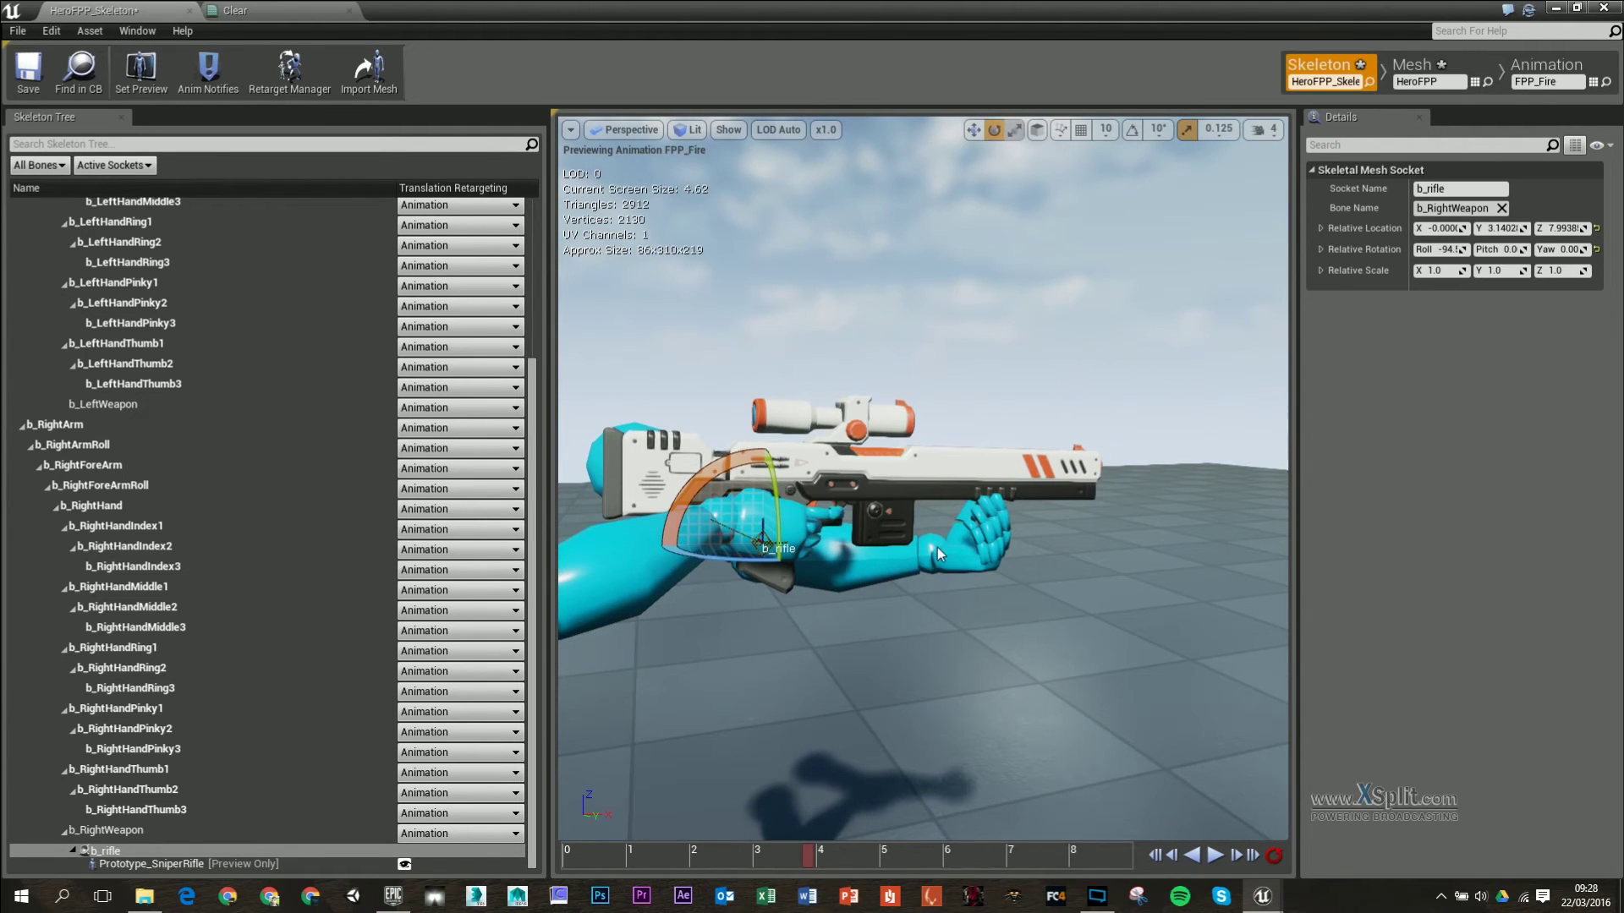
pyautogui.click(28, 71)
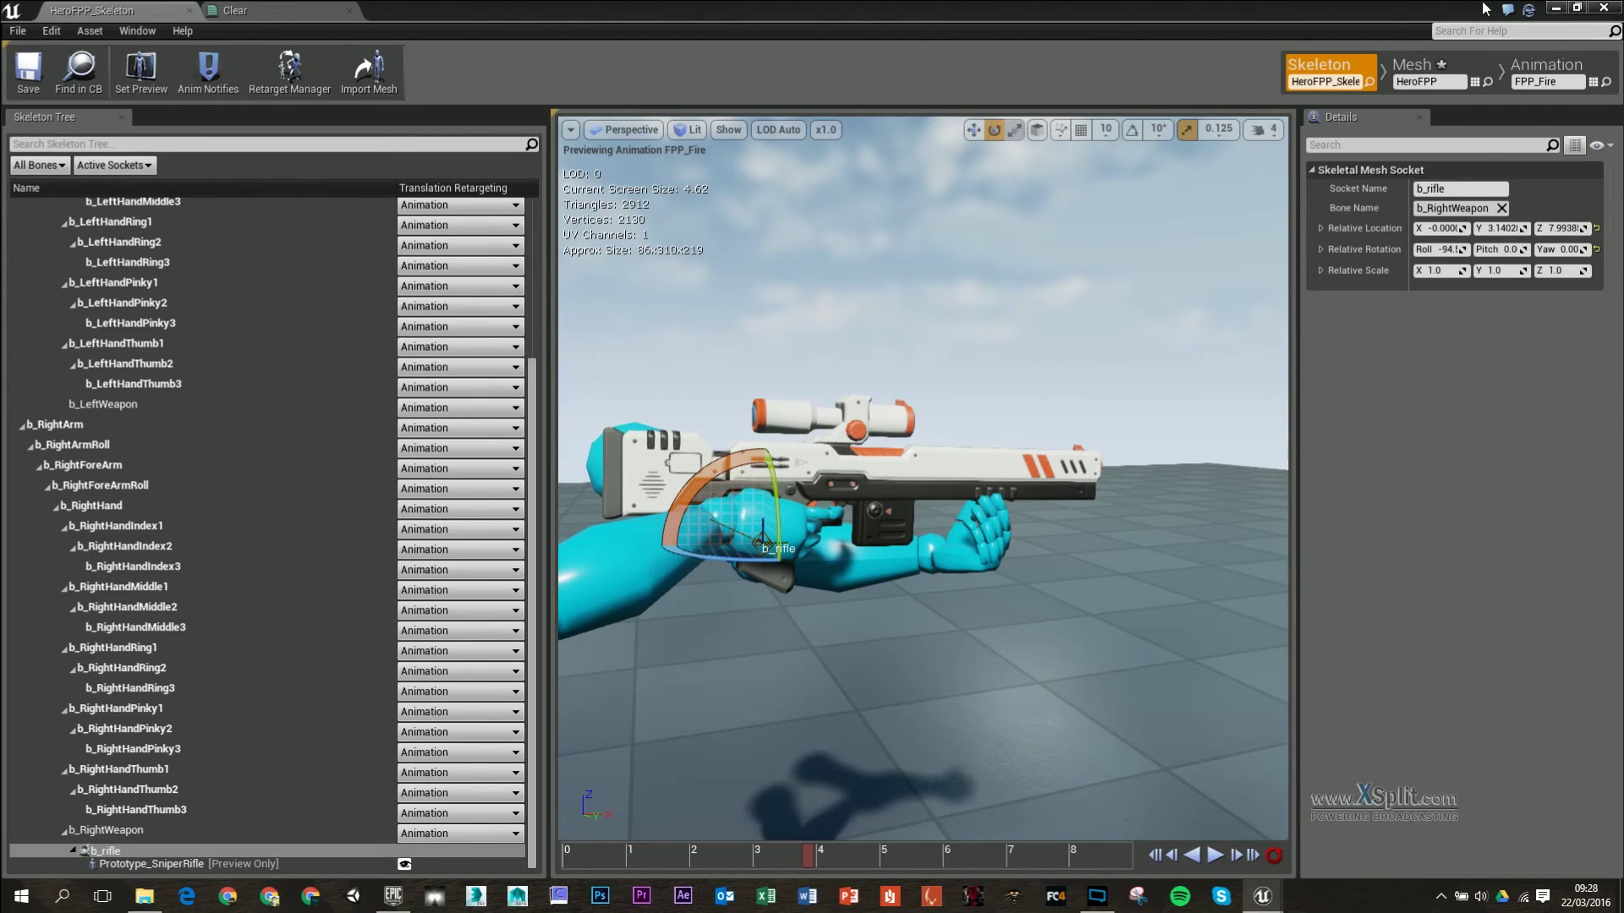
# - Open the MyCharacter blueprint from the Blueprints folder
pyautogui.click(1554, 8)
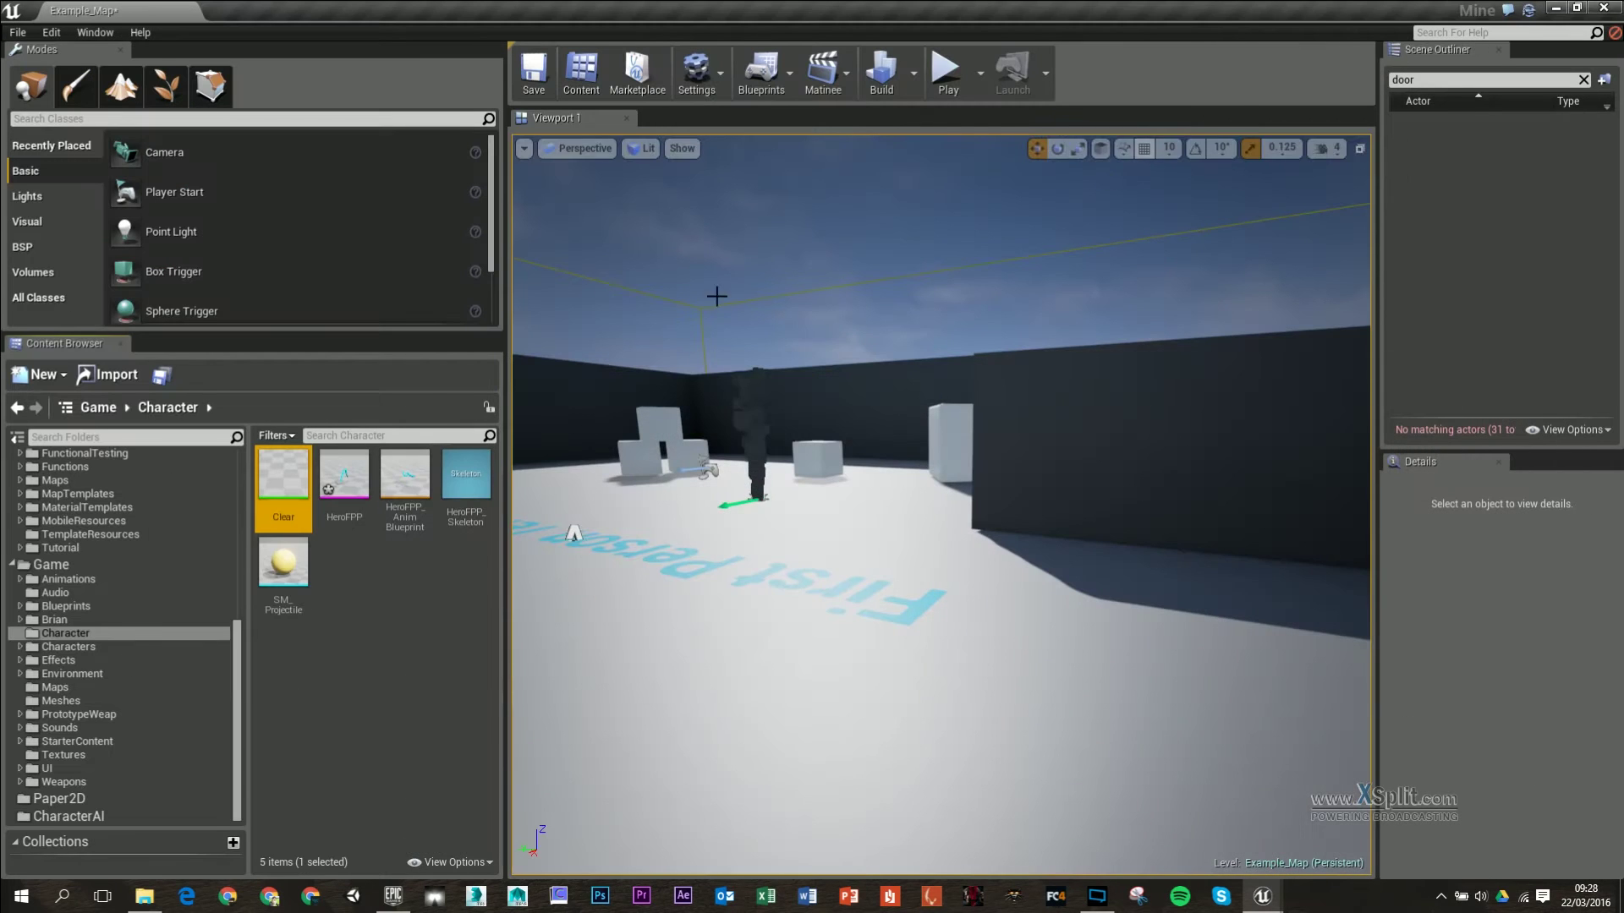
pyautogui.click(78, 607)
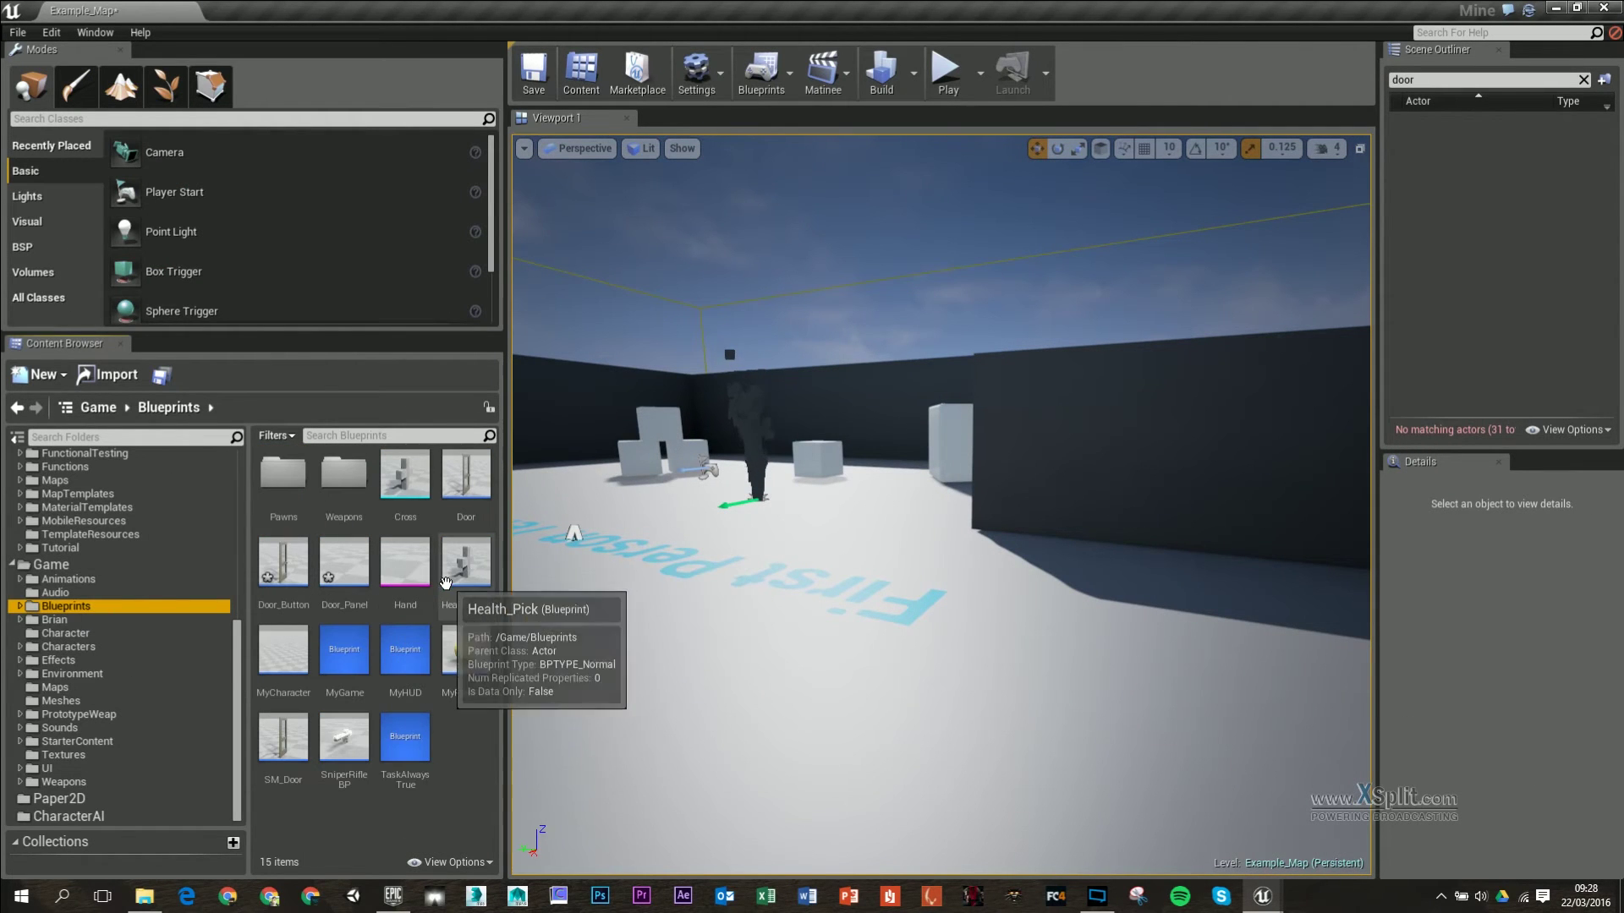
pyautogui.doubleClick(283, 649)
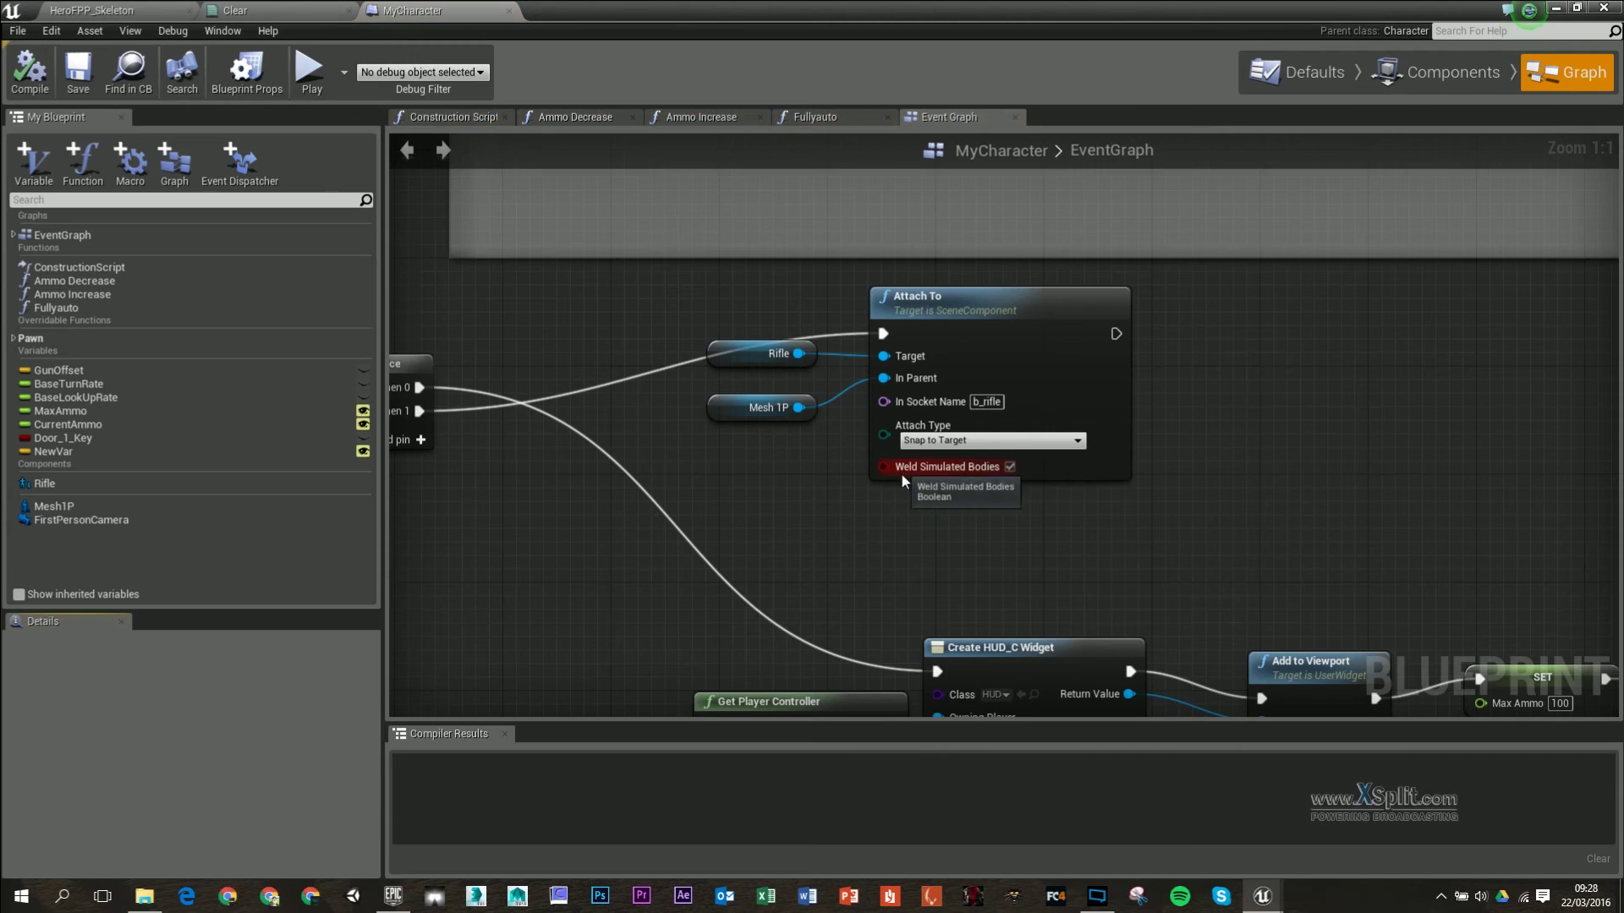
# - Find the Event Begin Play node in the event graph and move it farther away from the Sequence node
pyautogui.scroll(-8, 902, 474)
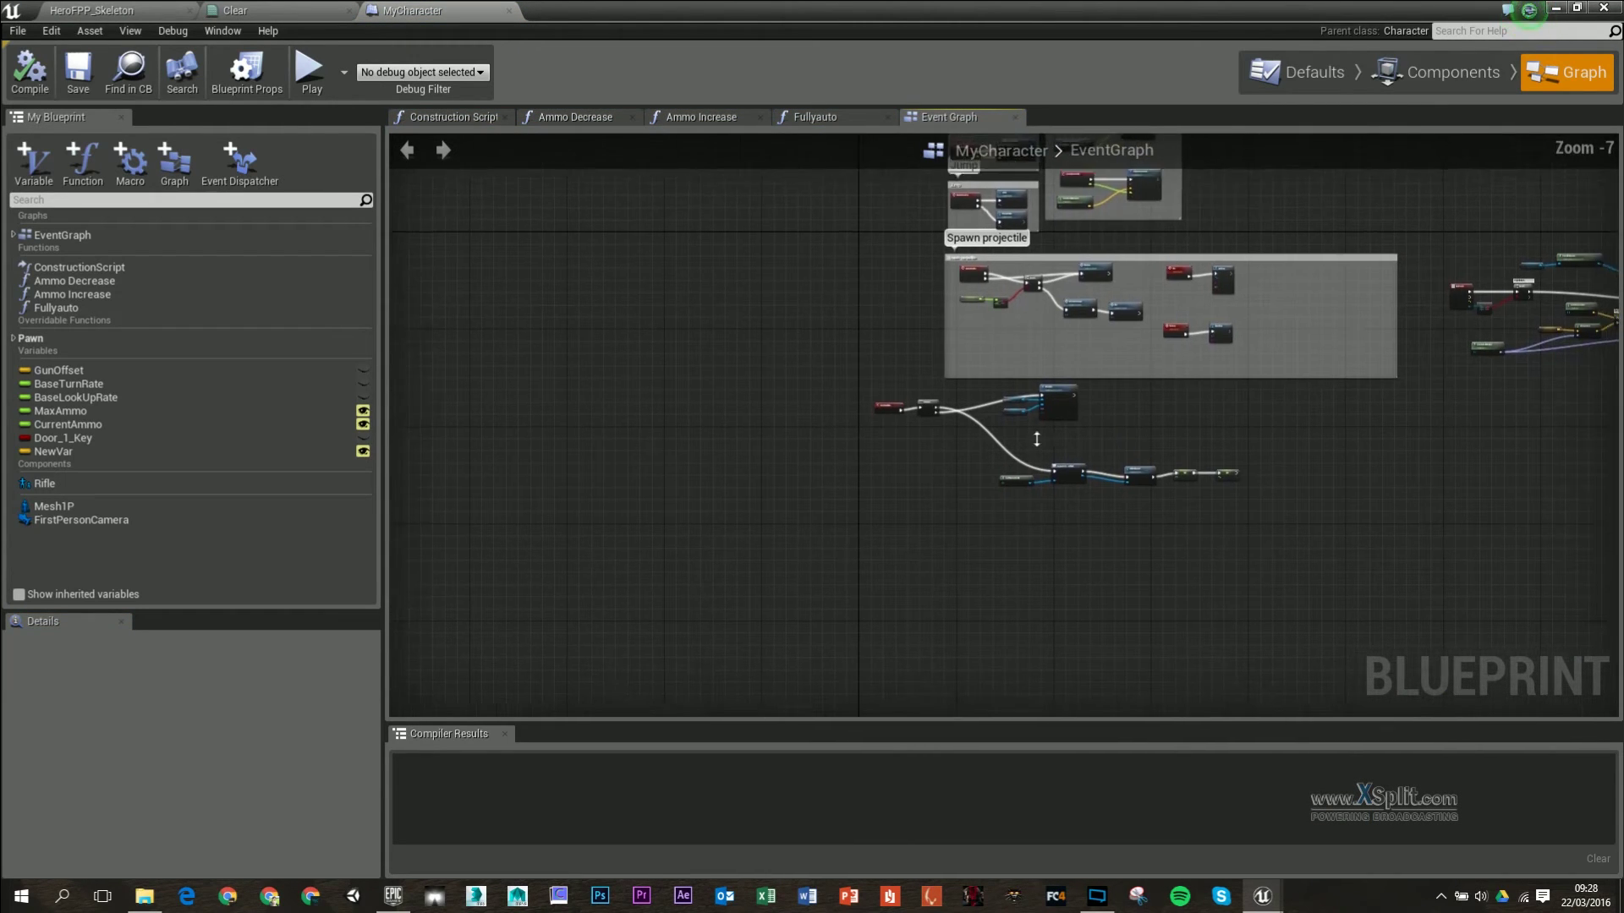
pyautogui.scroll(7, 1037, 439)
pyautogui.moveTo(1037, 439); pyautogui.dragTo(1333, 399, button='right')
pyautogui.moveTo(973, 377); pyautogui.dragTo(1070, 363, button='right')
pyautogui.moveTo(993, 253); pyautogui.dragTo(822, 288)
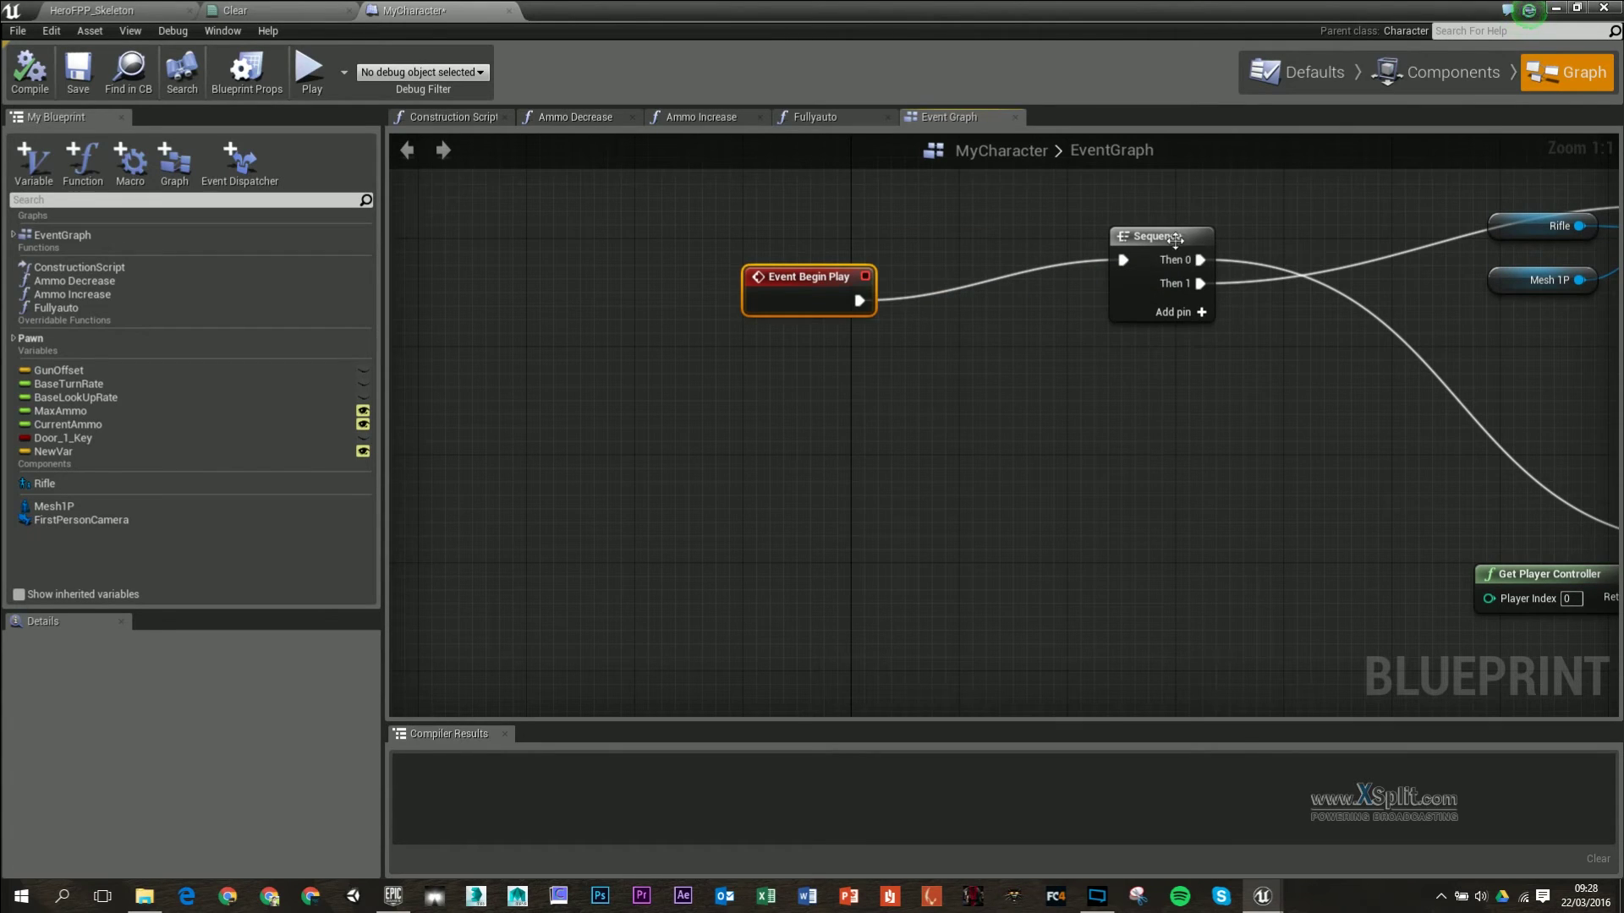
# - Move the Sequence node closer to Event Begin Play and shift Event Begin Play slightly away from it
pyautogui.moveTo(1176, 241); pyautogui.dragTo(1011, 295)
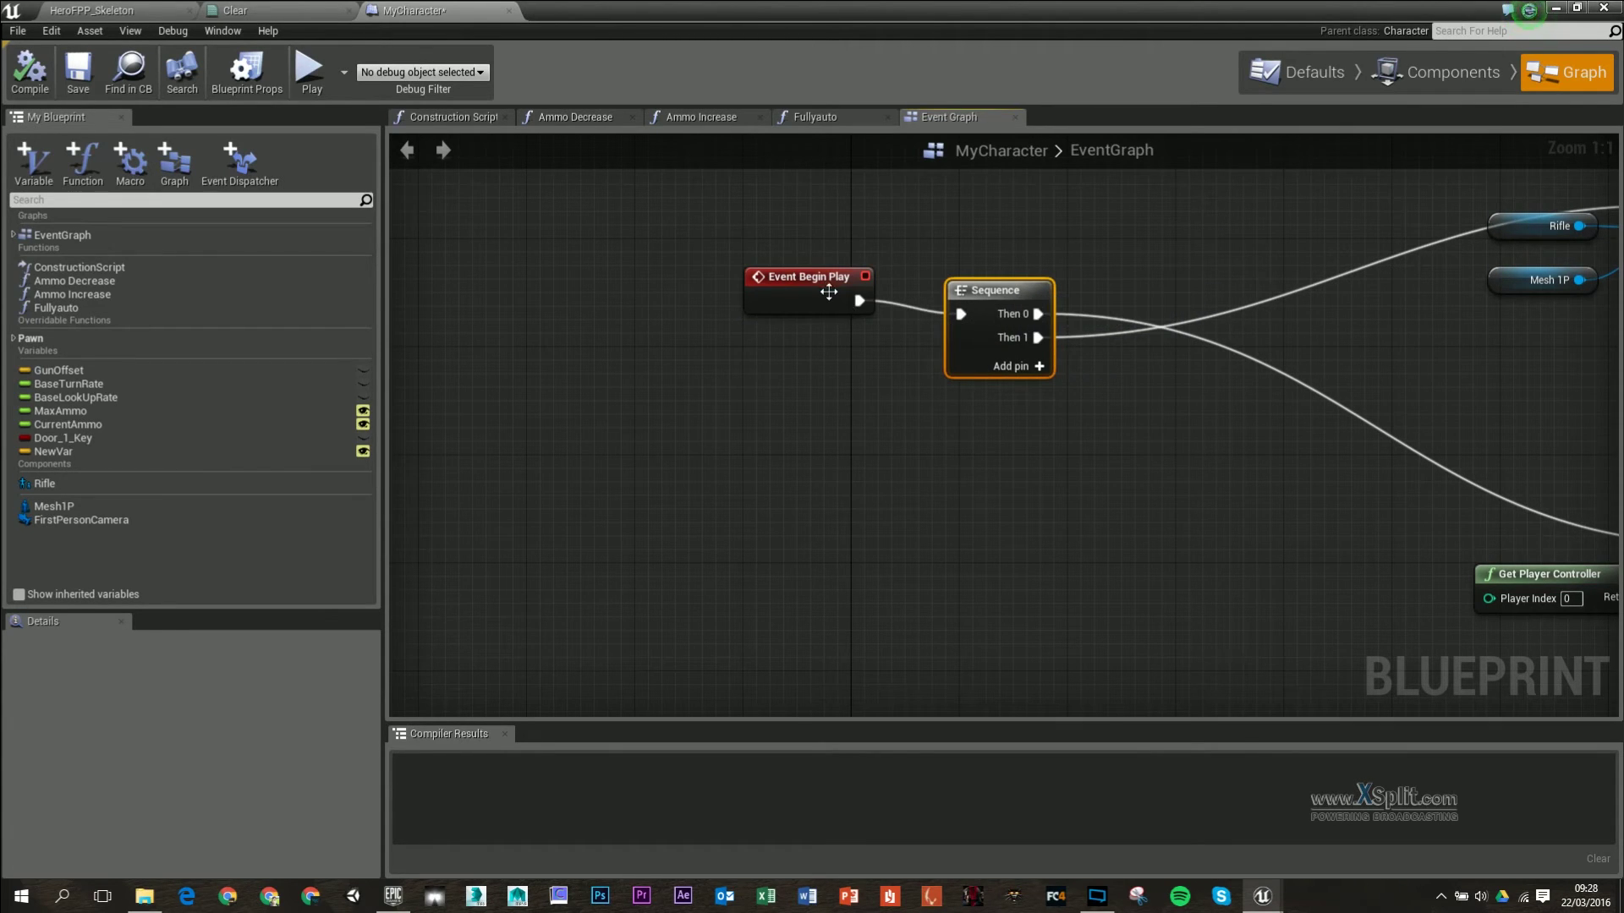
pyautogui.moveTo(828, 291); pyautogui.dragTo(884, 370)
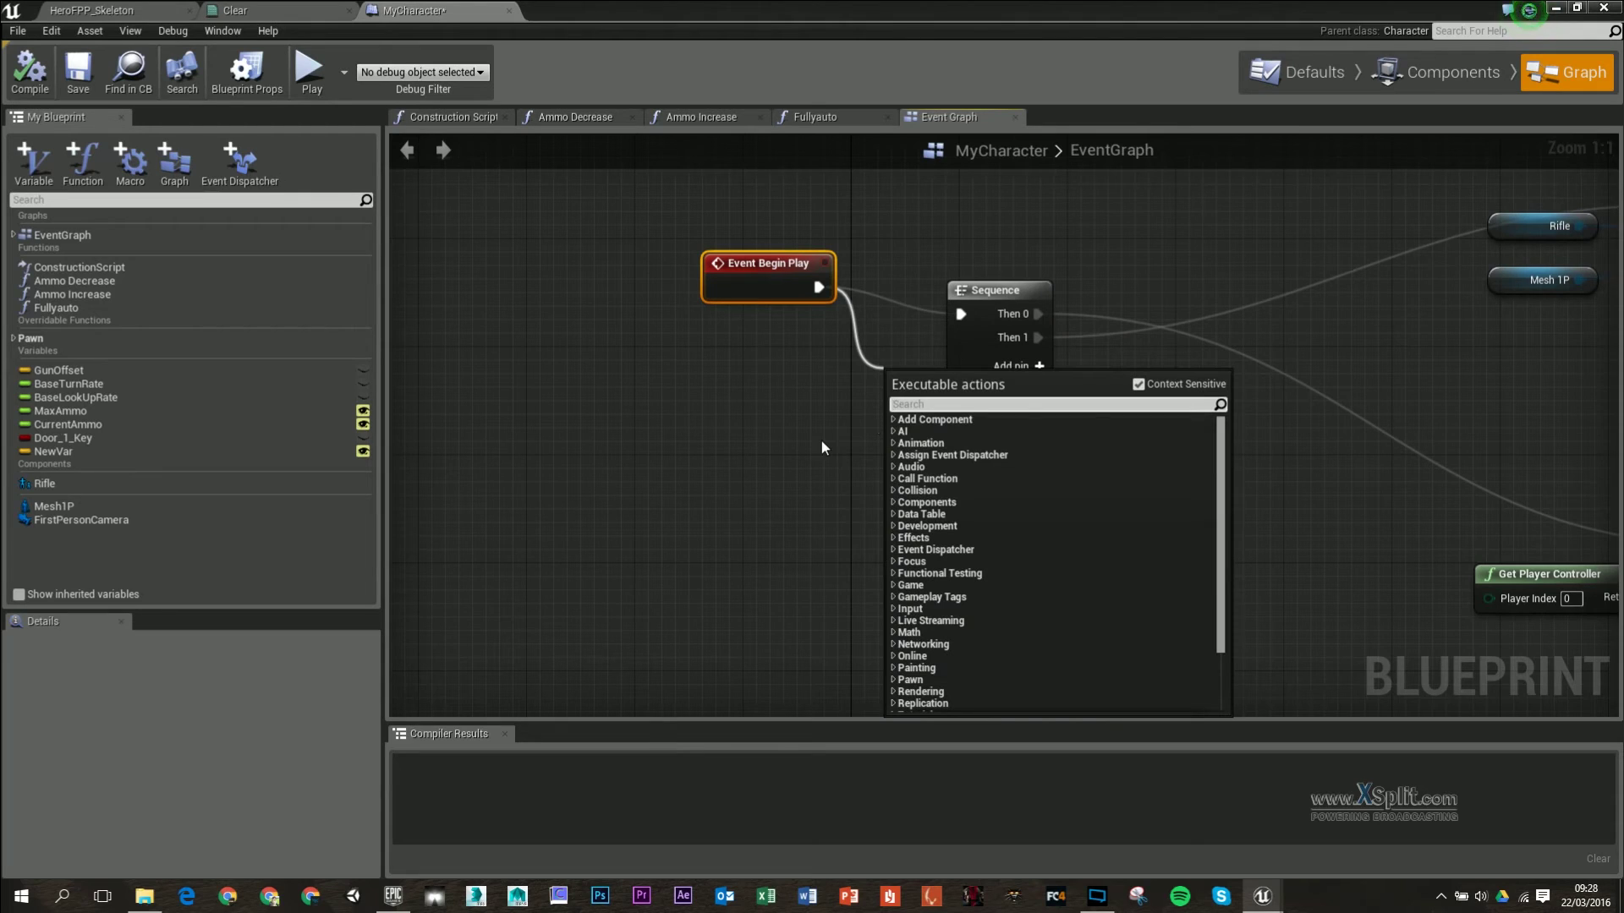
pyautogui.click(1013, 283)
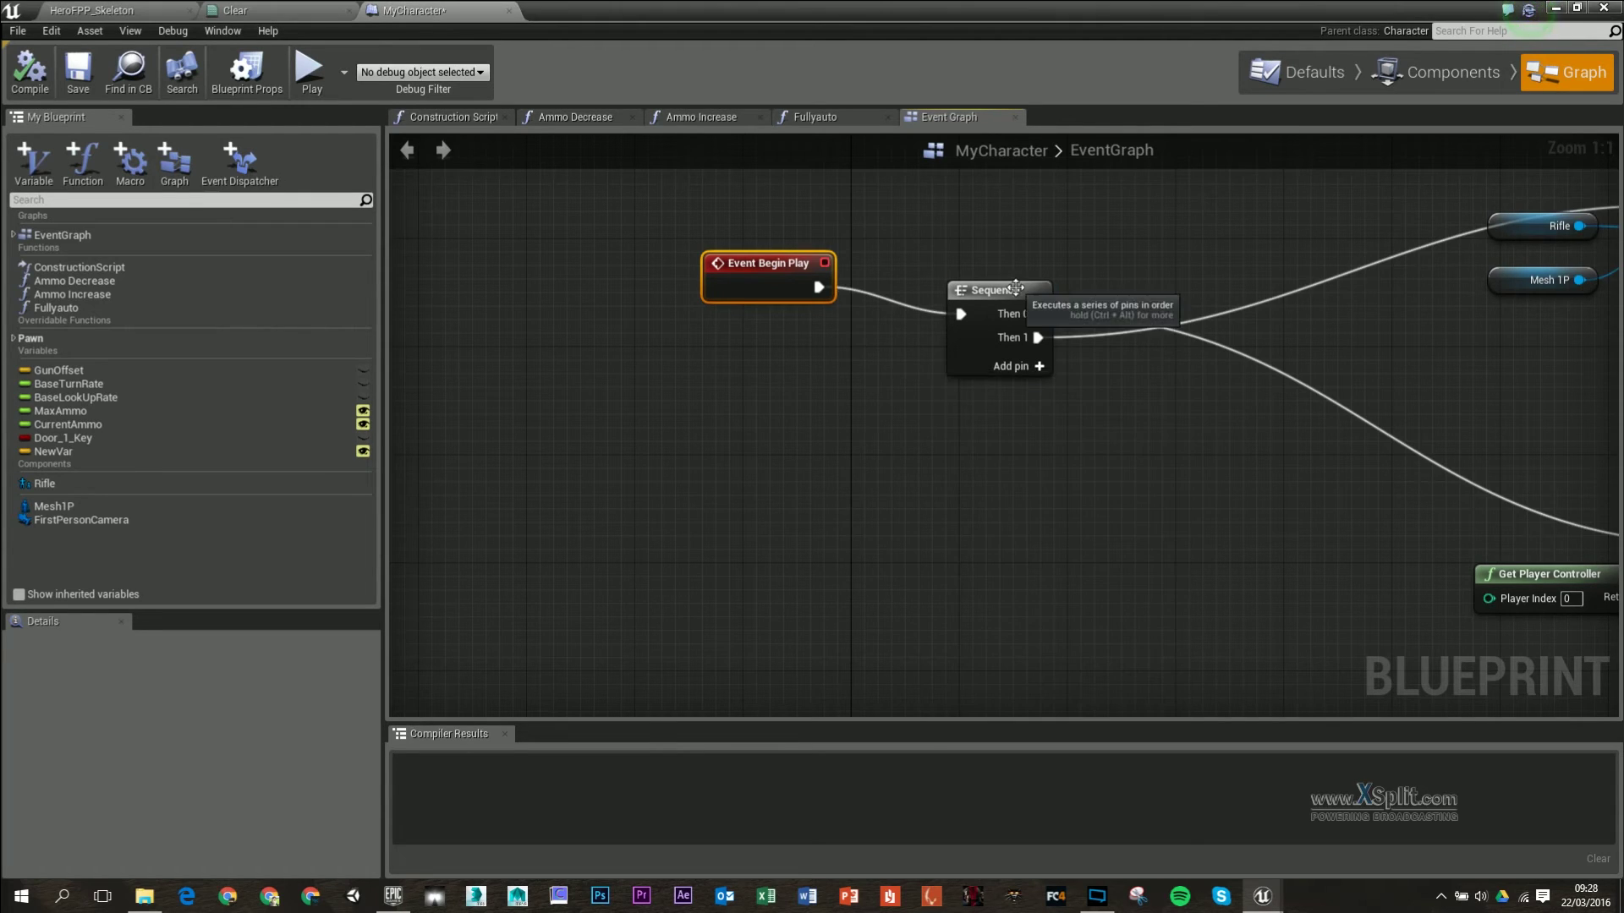
# - Add a third output to the Sequence node and connect an Attach To scene-component node to Then 2, with Context Sensitive turned off
pyautogui.click(1037, 367)
pyautogui.moveTo(1160, 406); pyautogui.dragTo(996, 320, button='right')
pyautogui.moveTo(1002, 321); pyautogui.dragTo(1079, 484)
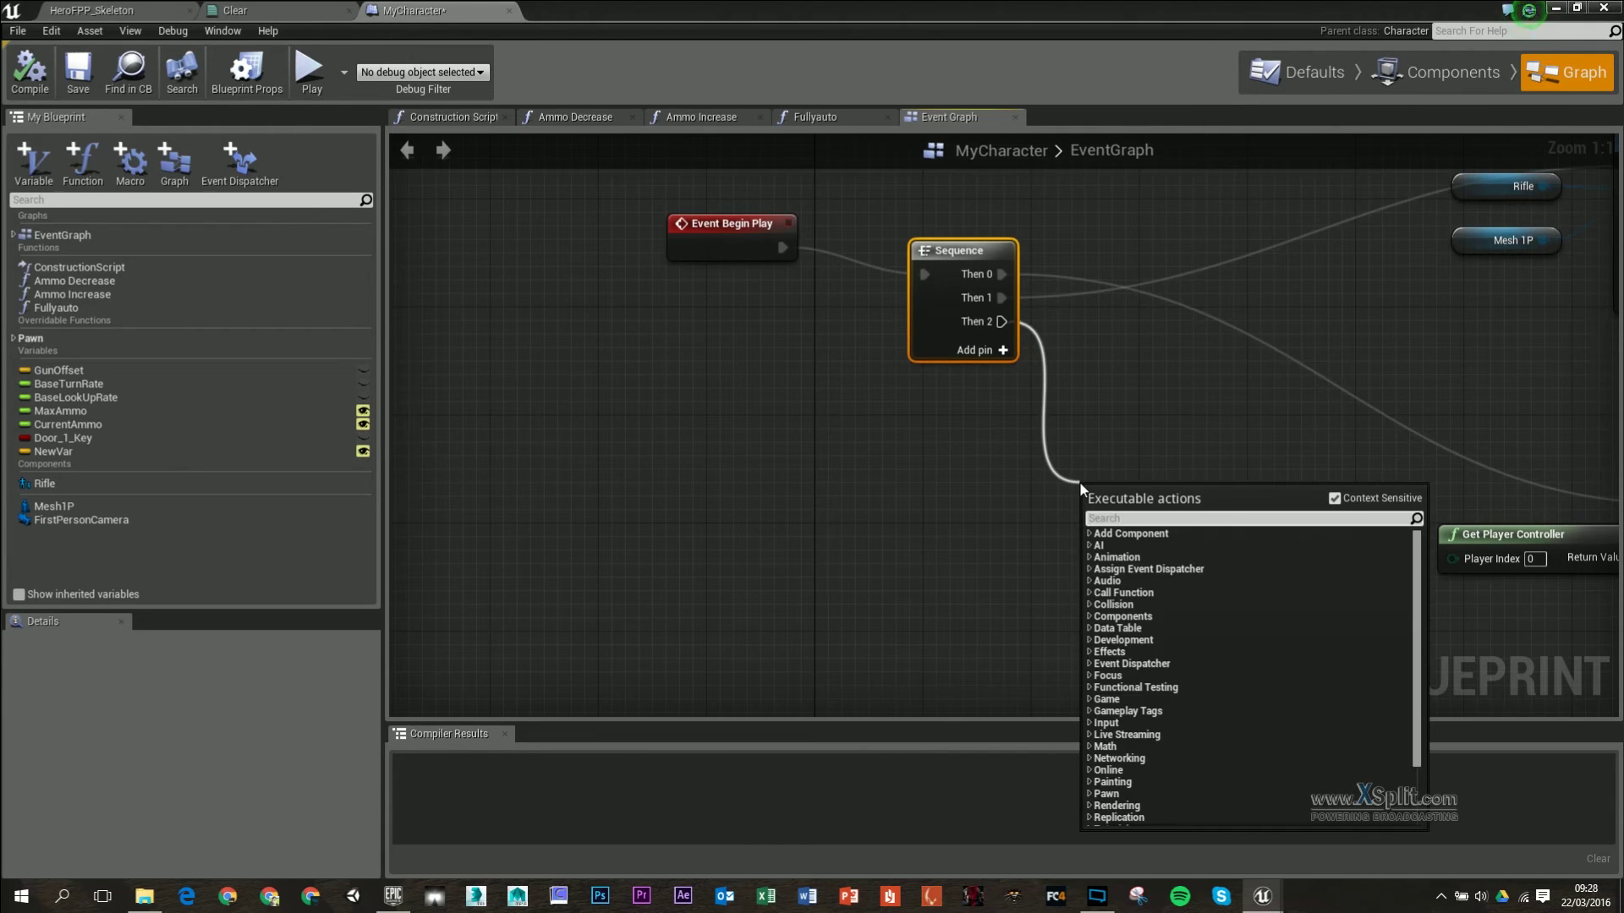
pyautogui.write('attach to')
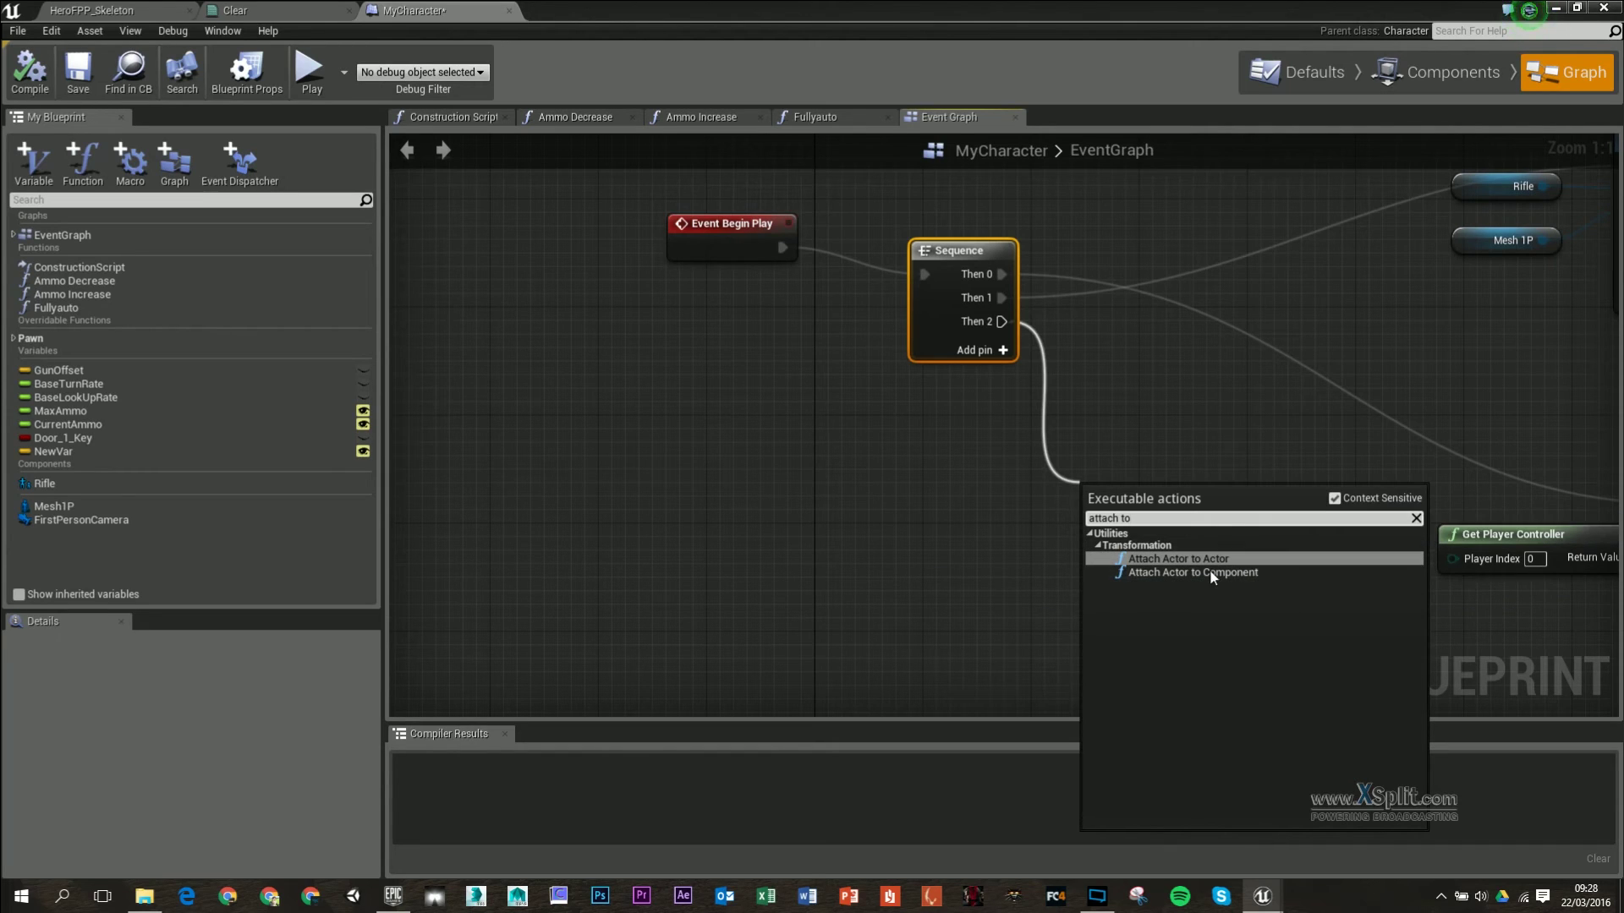
pyautogui.click(1336, 499)
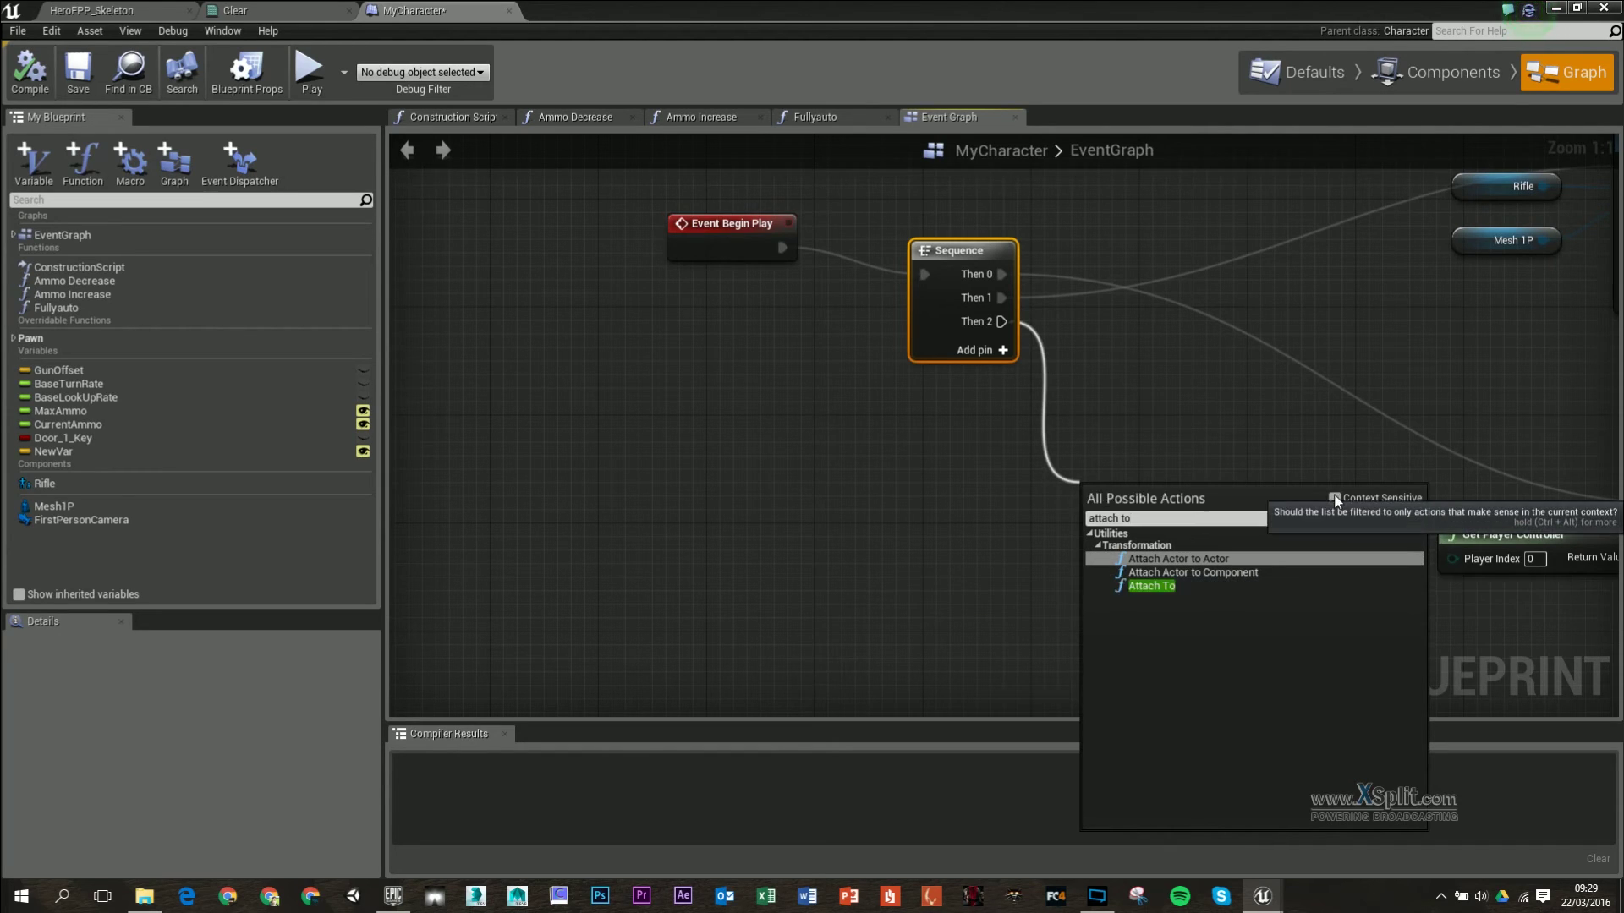
pyautogui.click(1171, 586)
pyautogui.moveTo(1200, 490); pyautogui.dragTo(1201, 324)
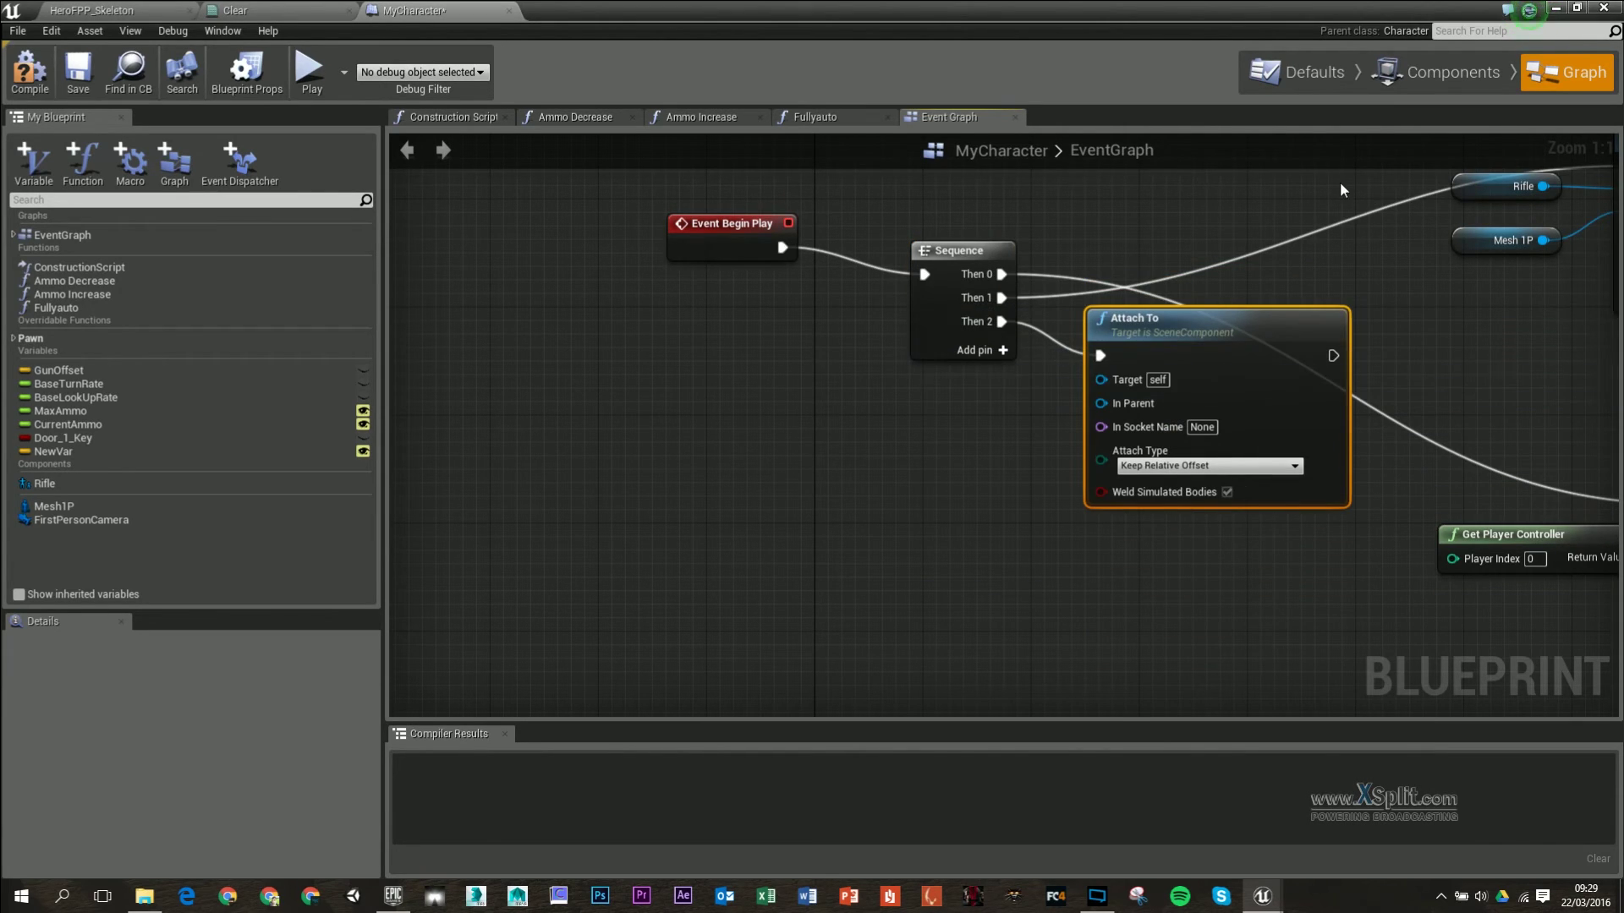
# - Inspect the Rifle component in the character's component list and locate the Child Actor type among the components that can be added
pyautogui.click(1435, 78)
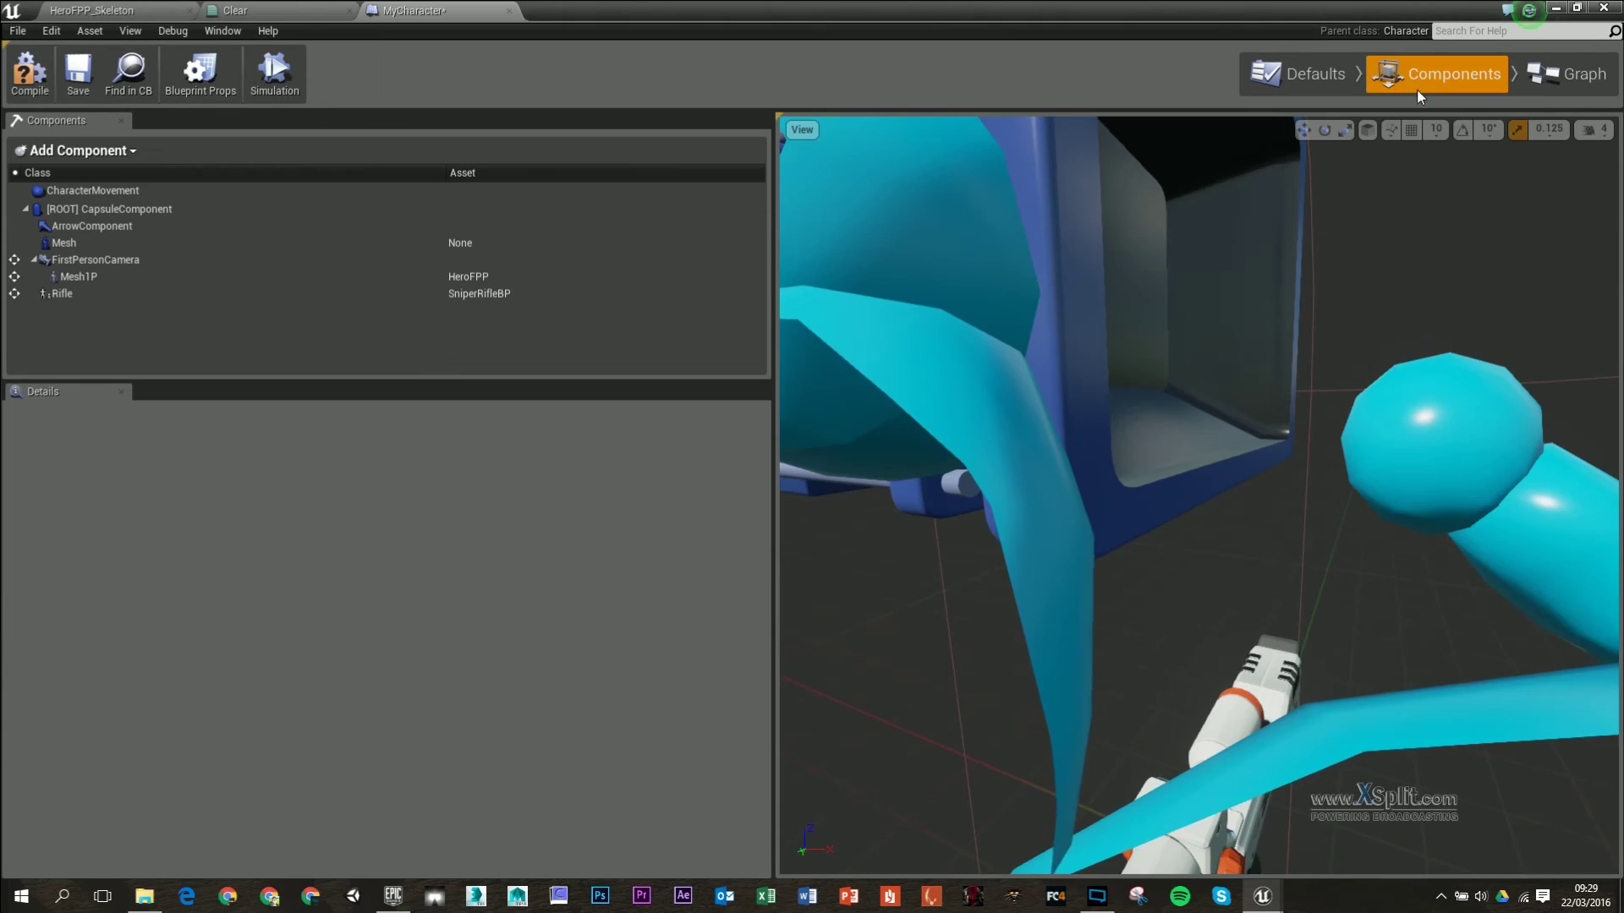
pyautogui.click(212, 301)
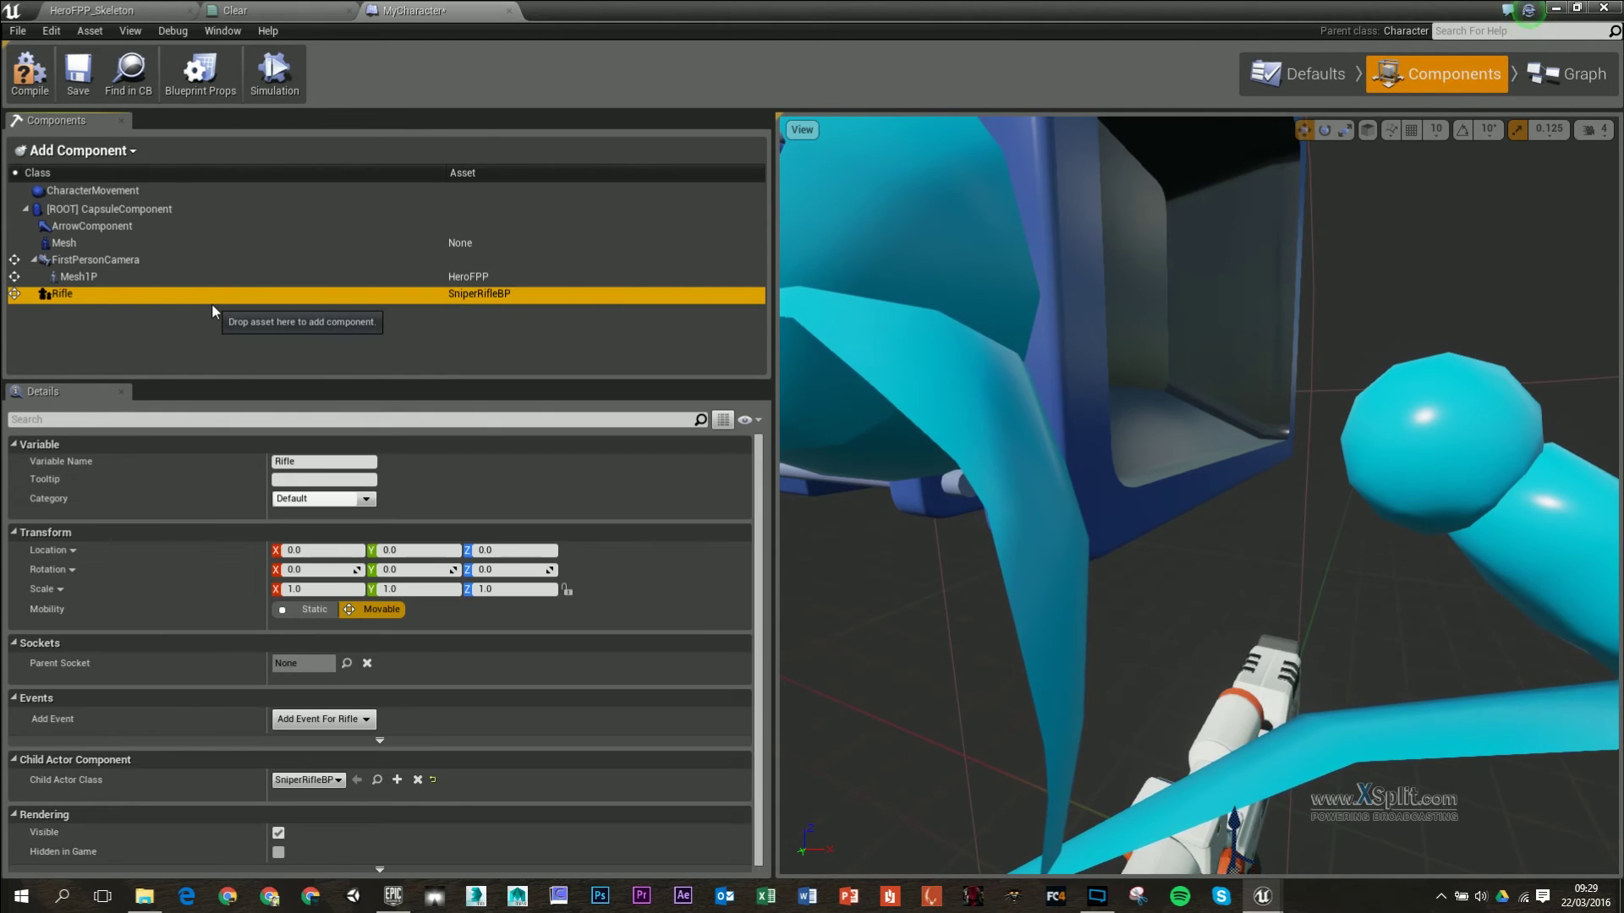
pyautogui.click(115, 160)
pyautogui.scroll(-5, 105, 388)
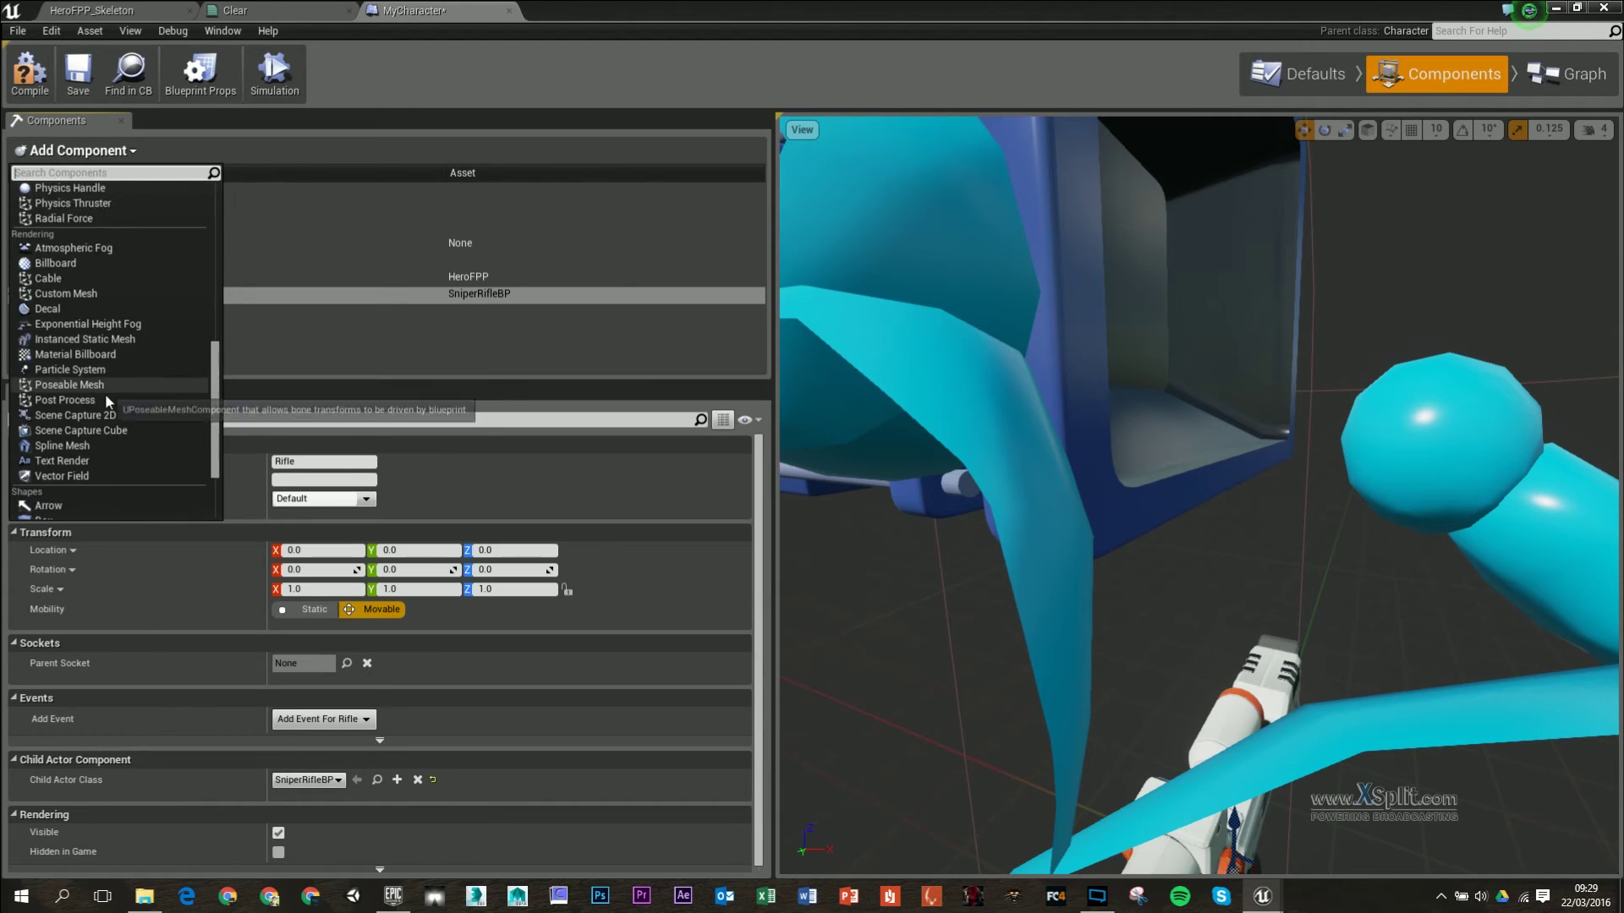
pyautogui.scroll(-3, 105, 393)
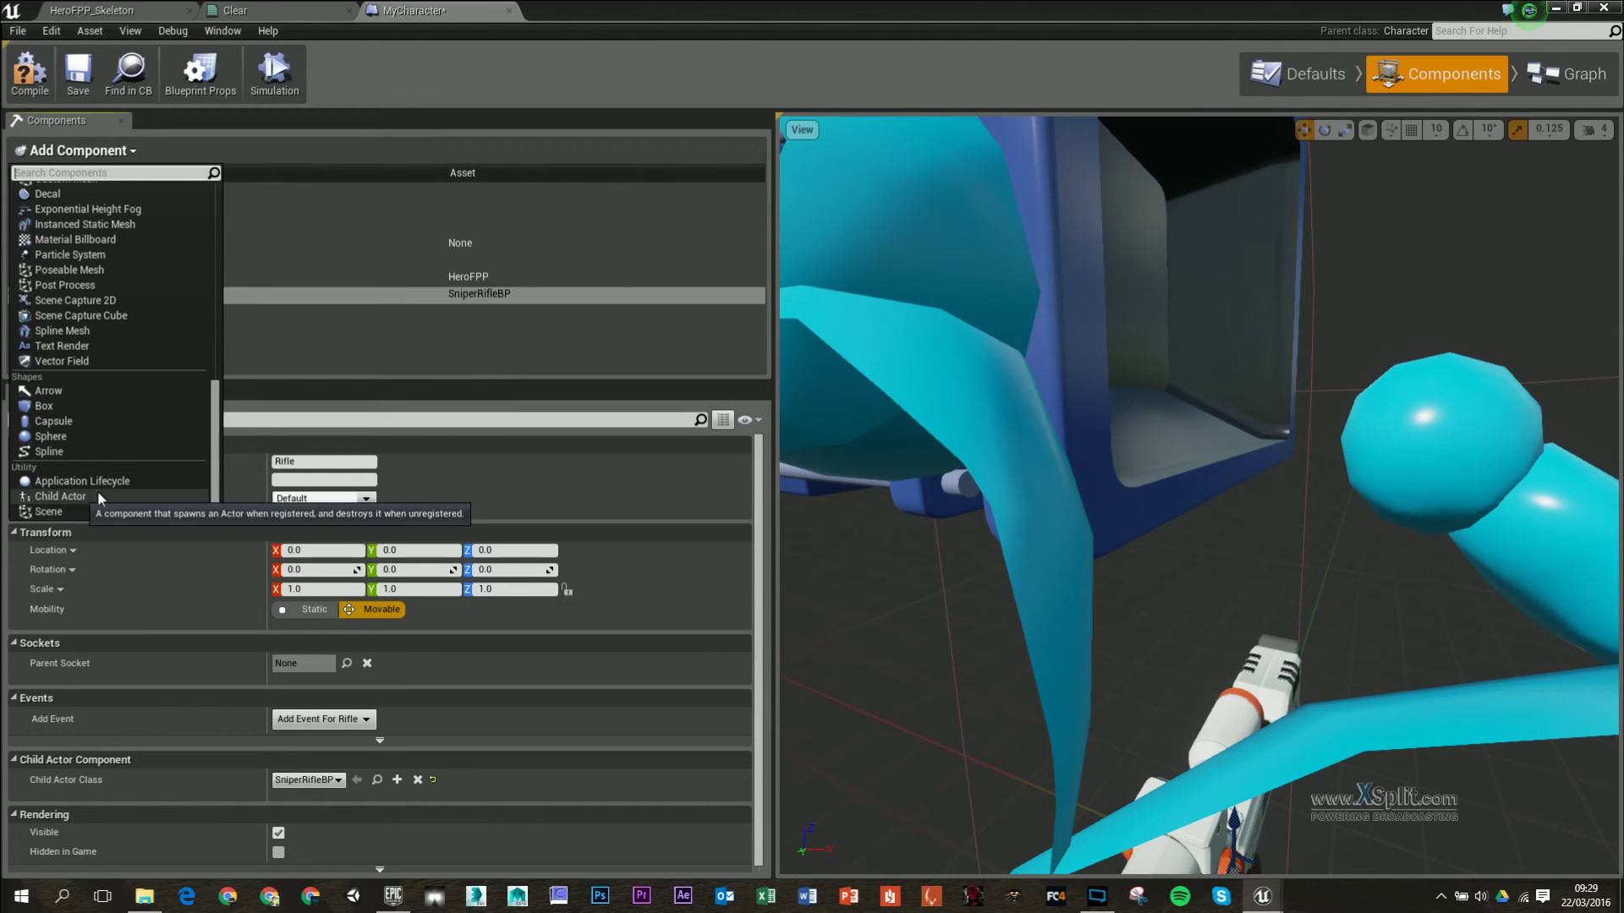
pyautogui.click(328, 337)
# - Search the Rifle component's child actor classes for "sniper" without changing the assigned class
pyautogui.click(72, 296)
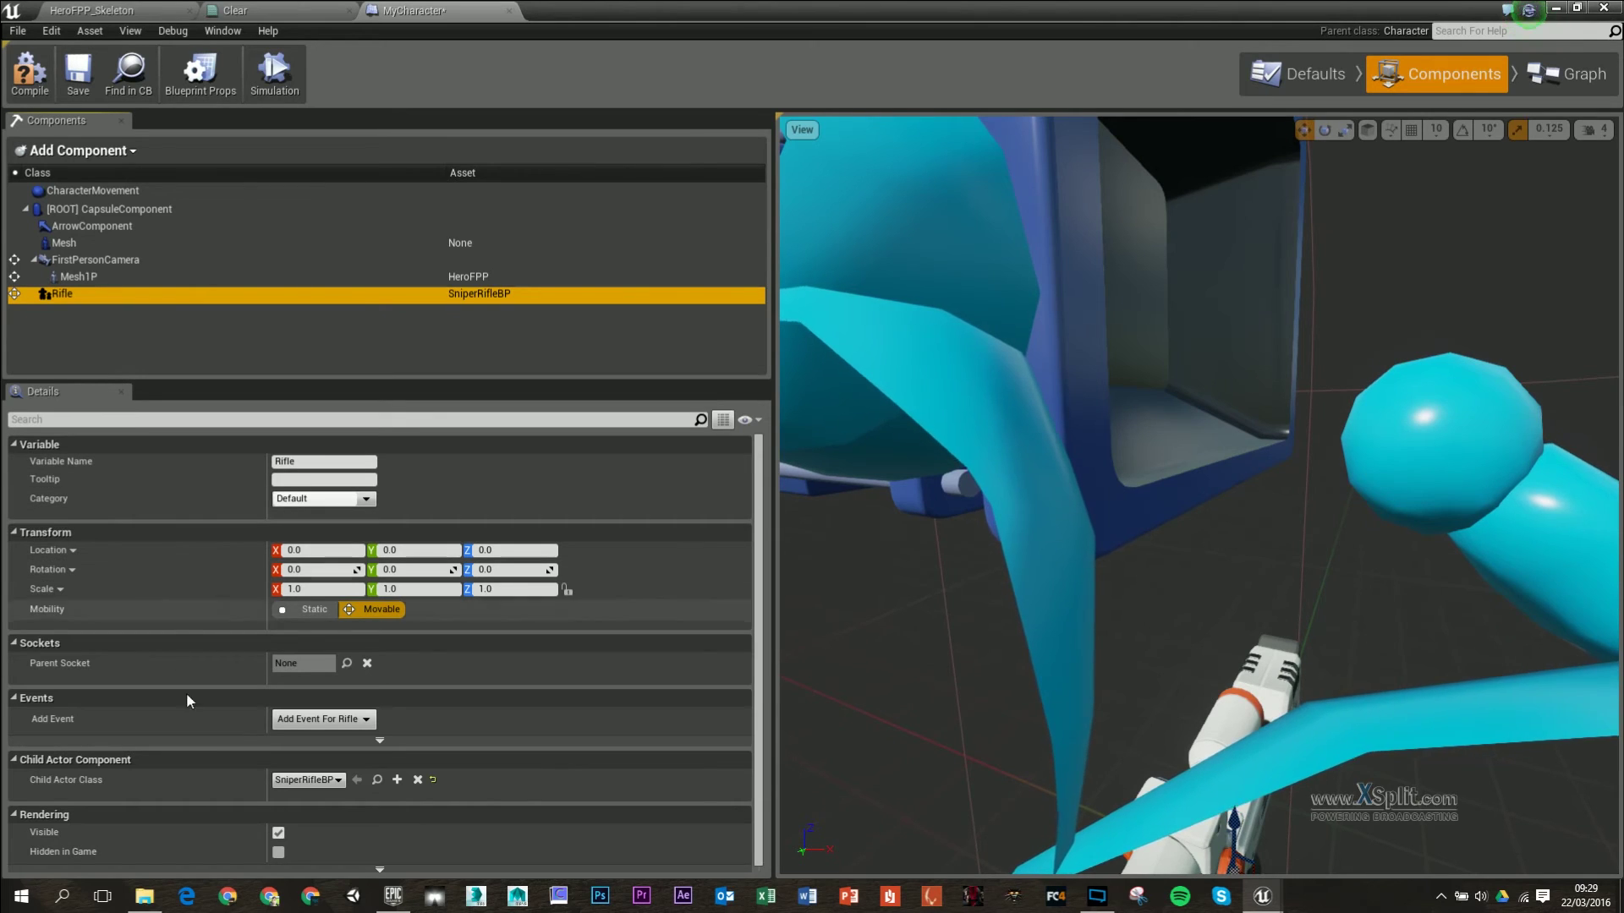
pyautogui.click(317, 782)
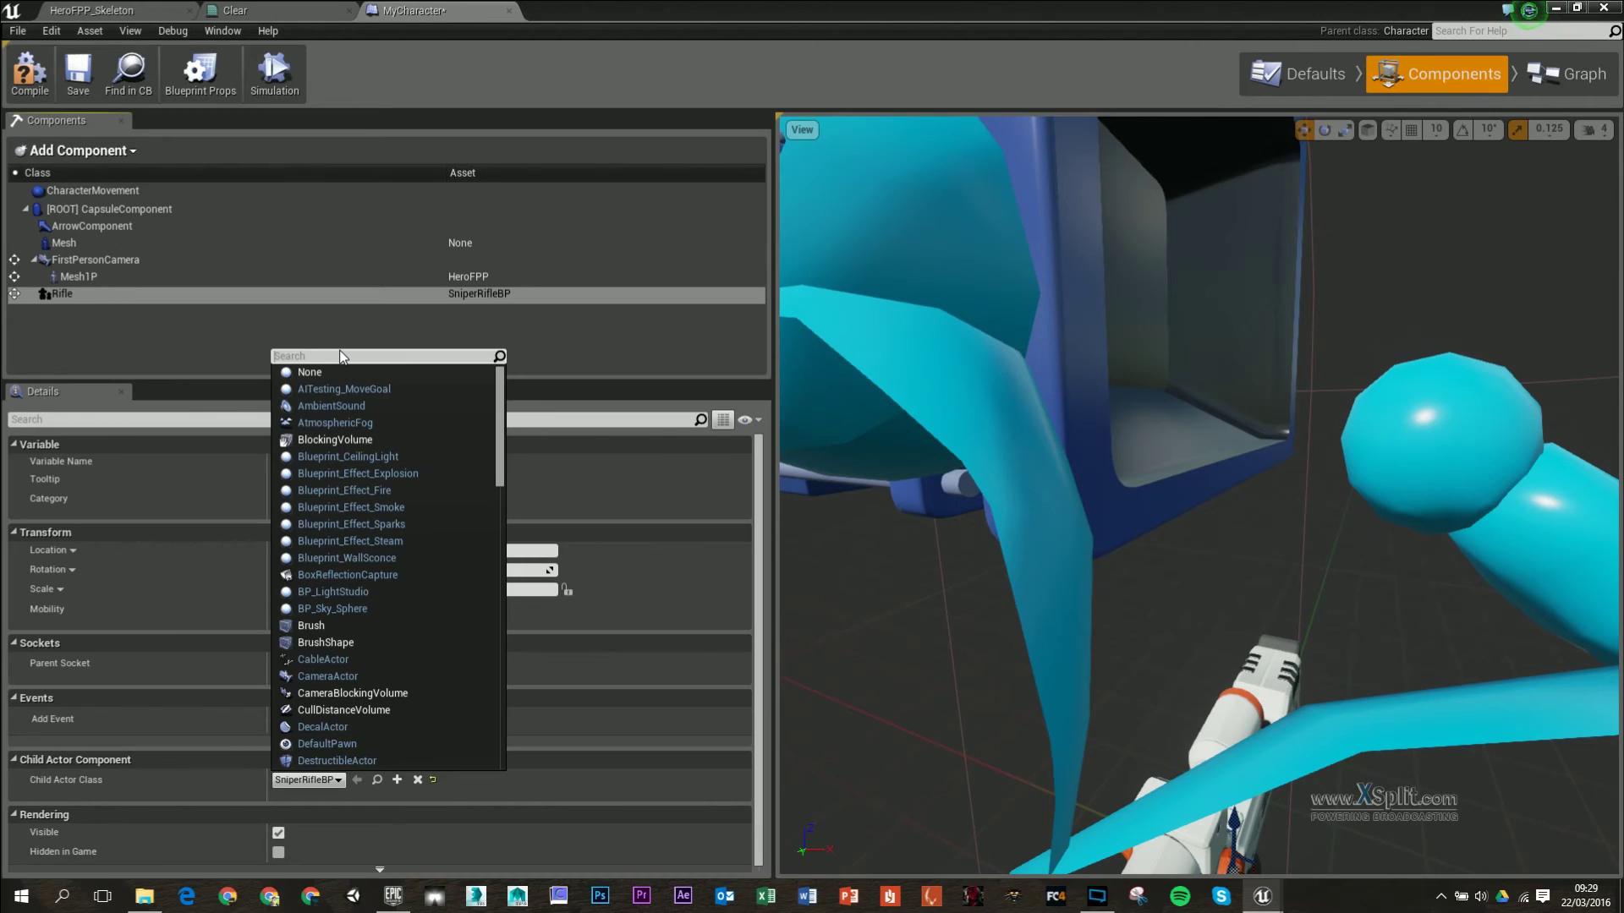
pyautogui.write('sniper')
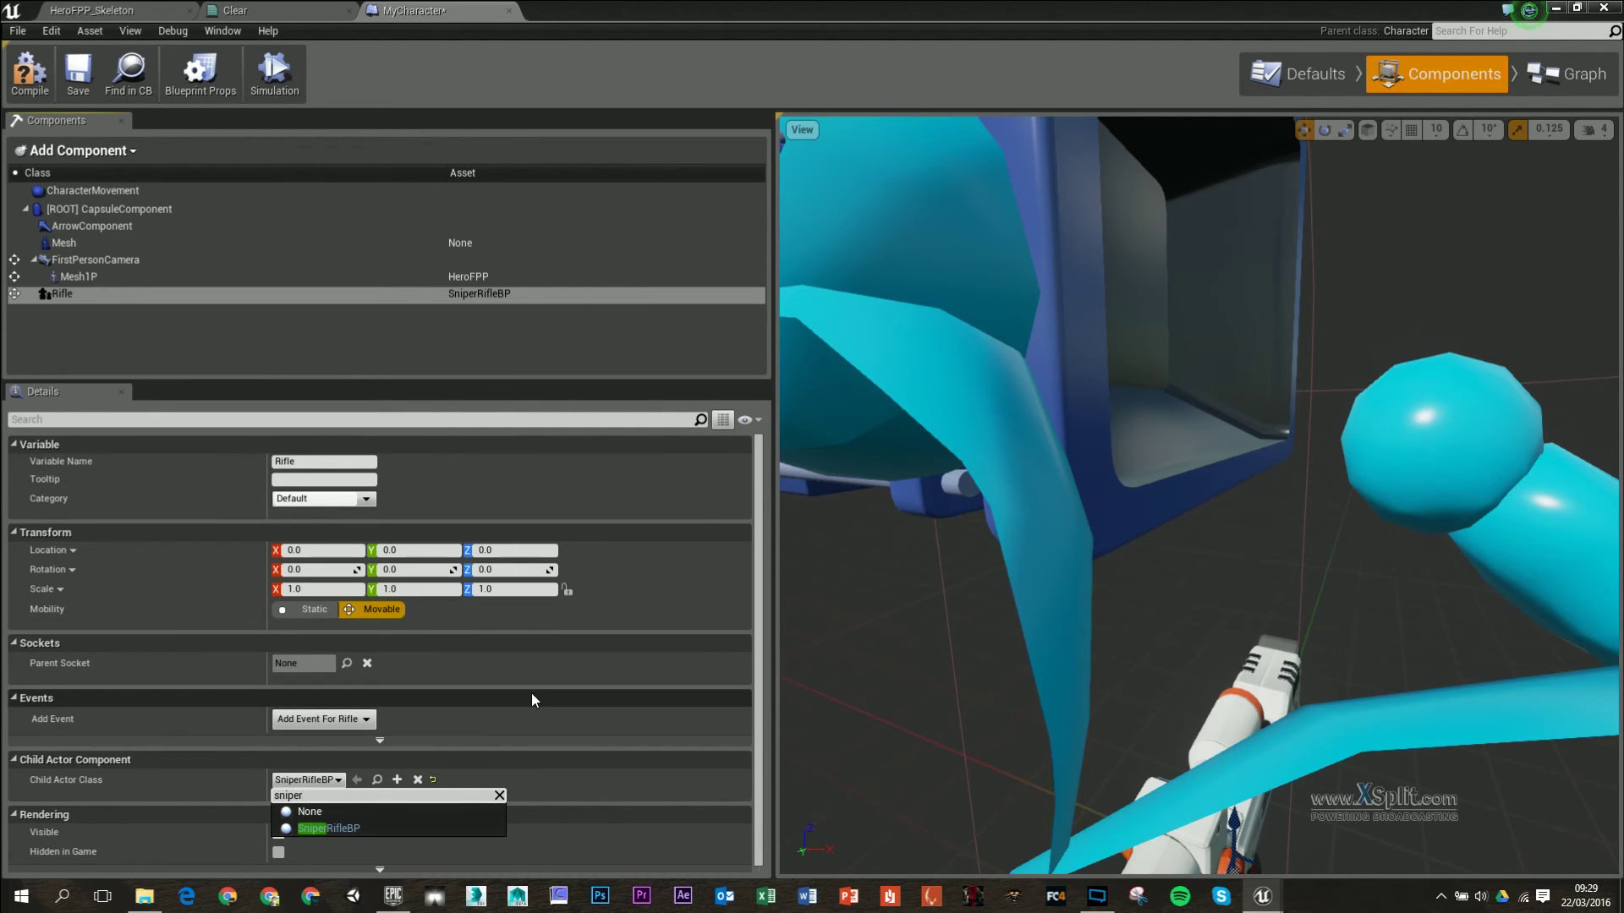
pyautogui.click(634, 613)
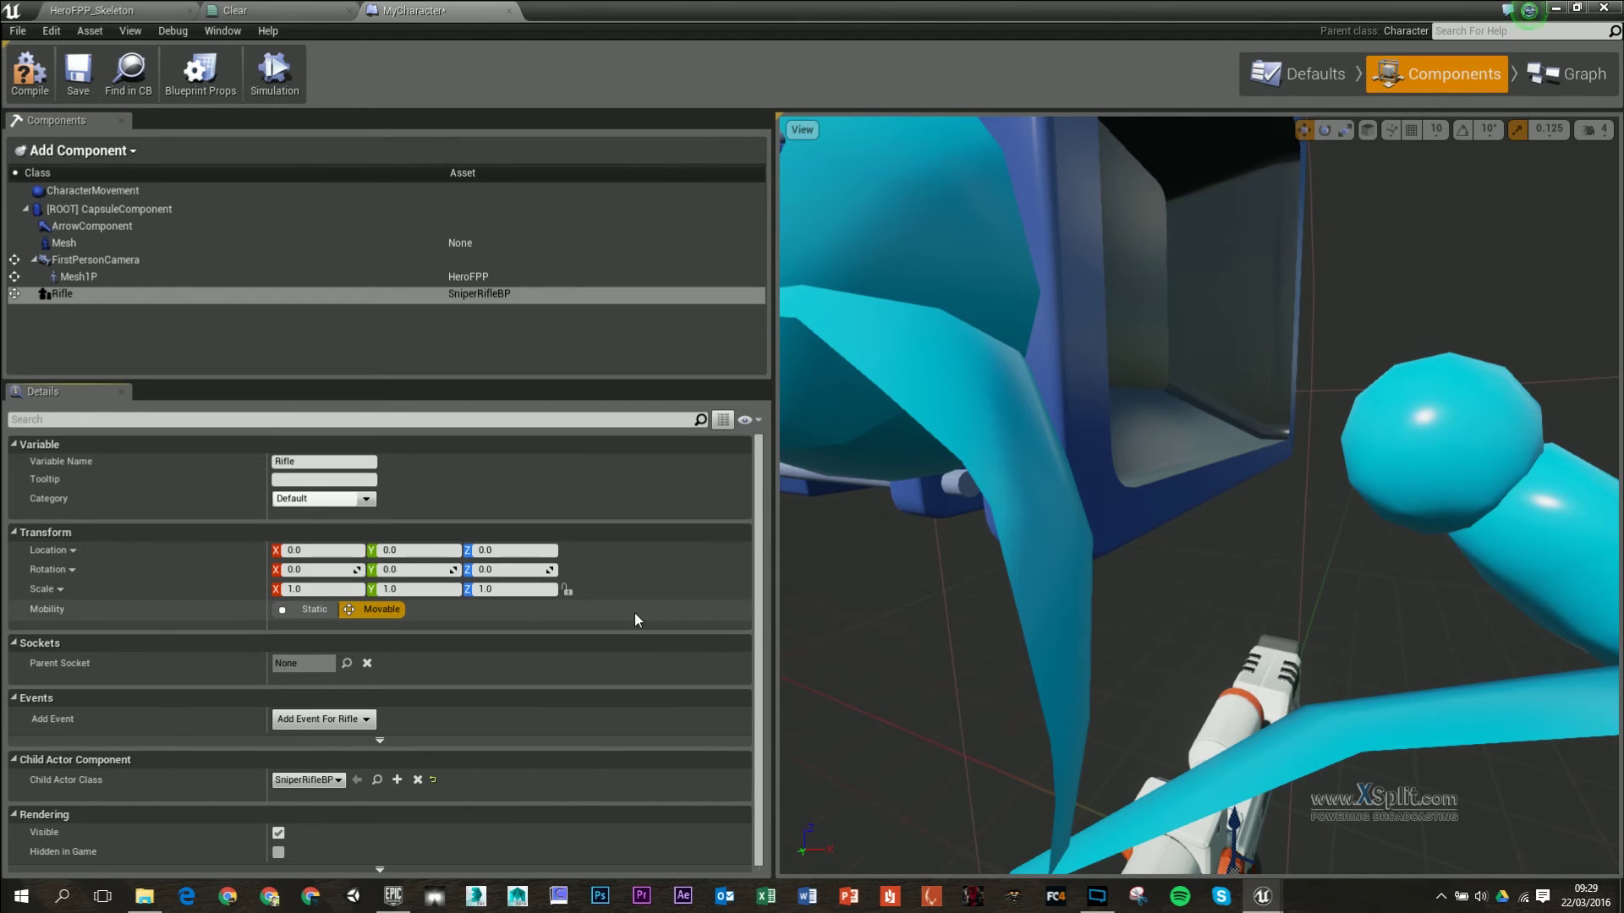
# - Examine the rifle's placement relative to the arms and camera in the component preview
pyautogui.moveTo(955, 625); pyautogui.dragTo(955, 727)
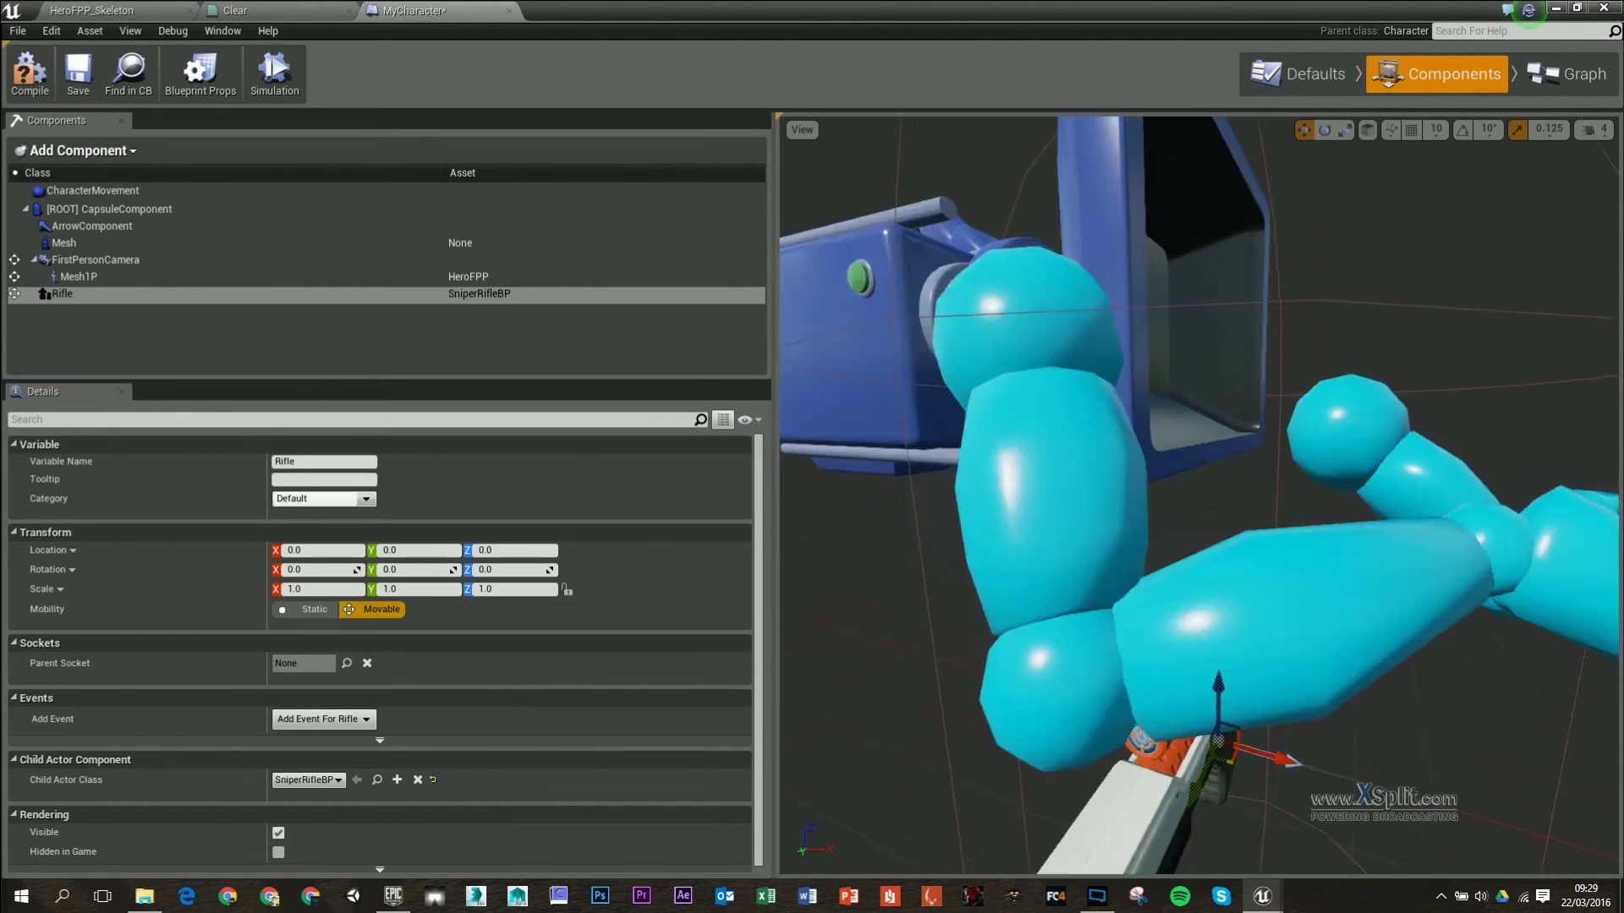
pyautogui.moveTo(960, 501); pyautogui.dragTo(960, 537)
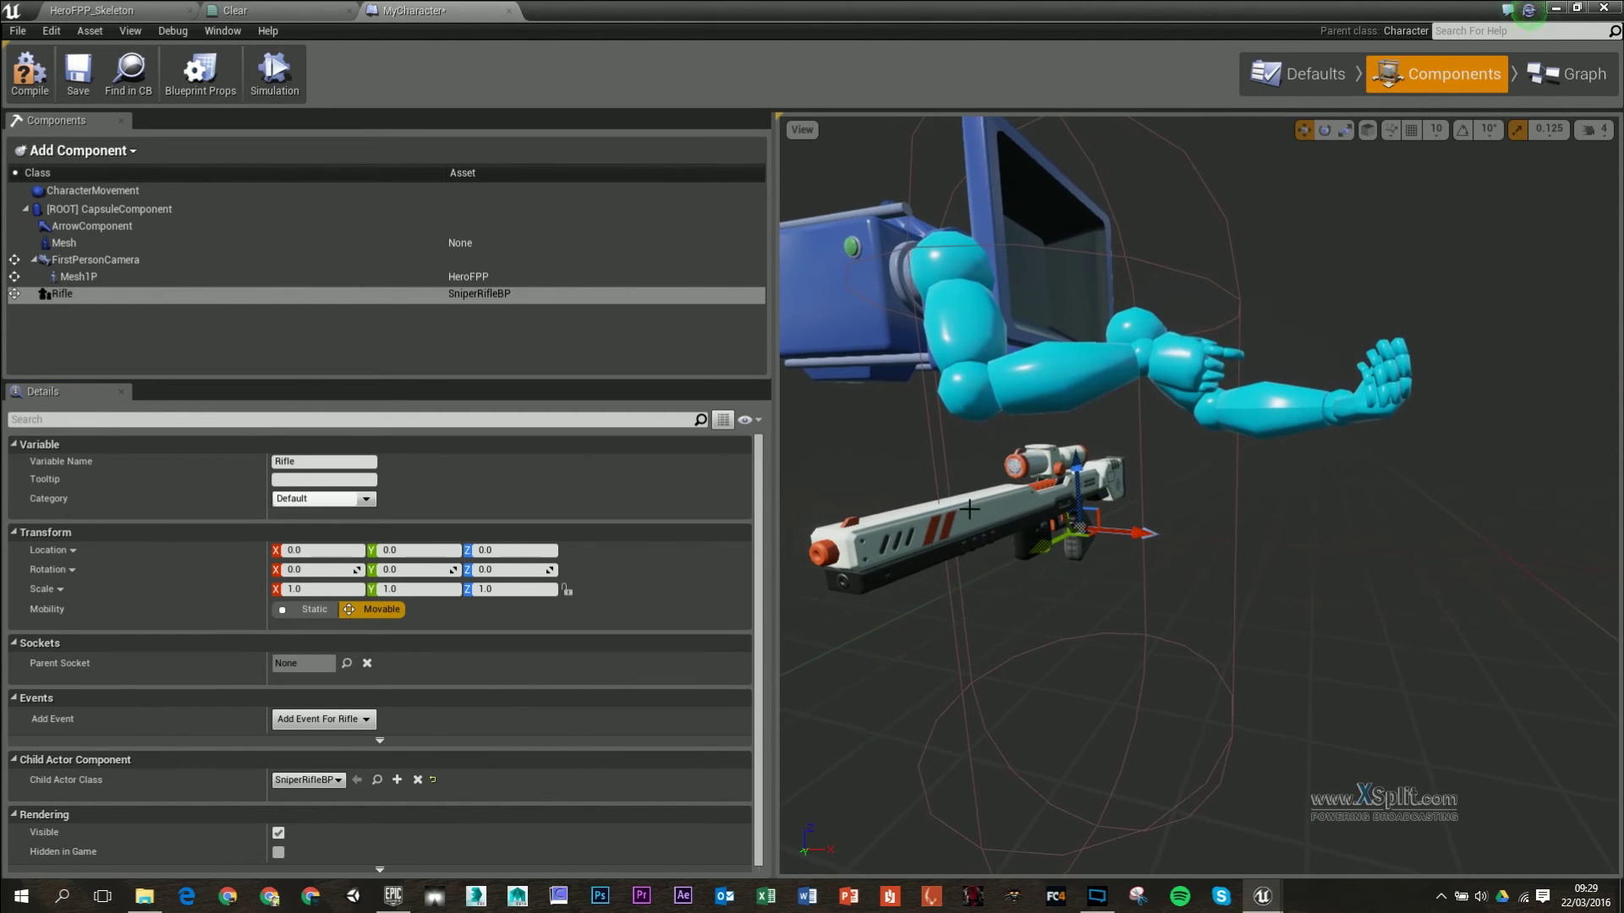
pyautogui.moveTo(1291, 566); pyautogui.dragTo(1243, 524)
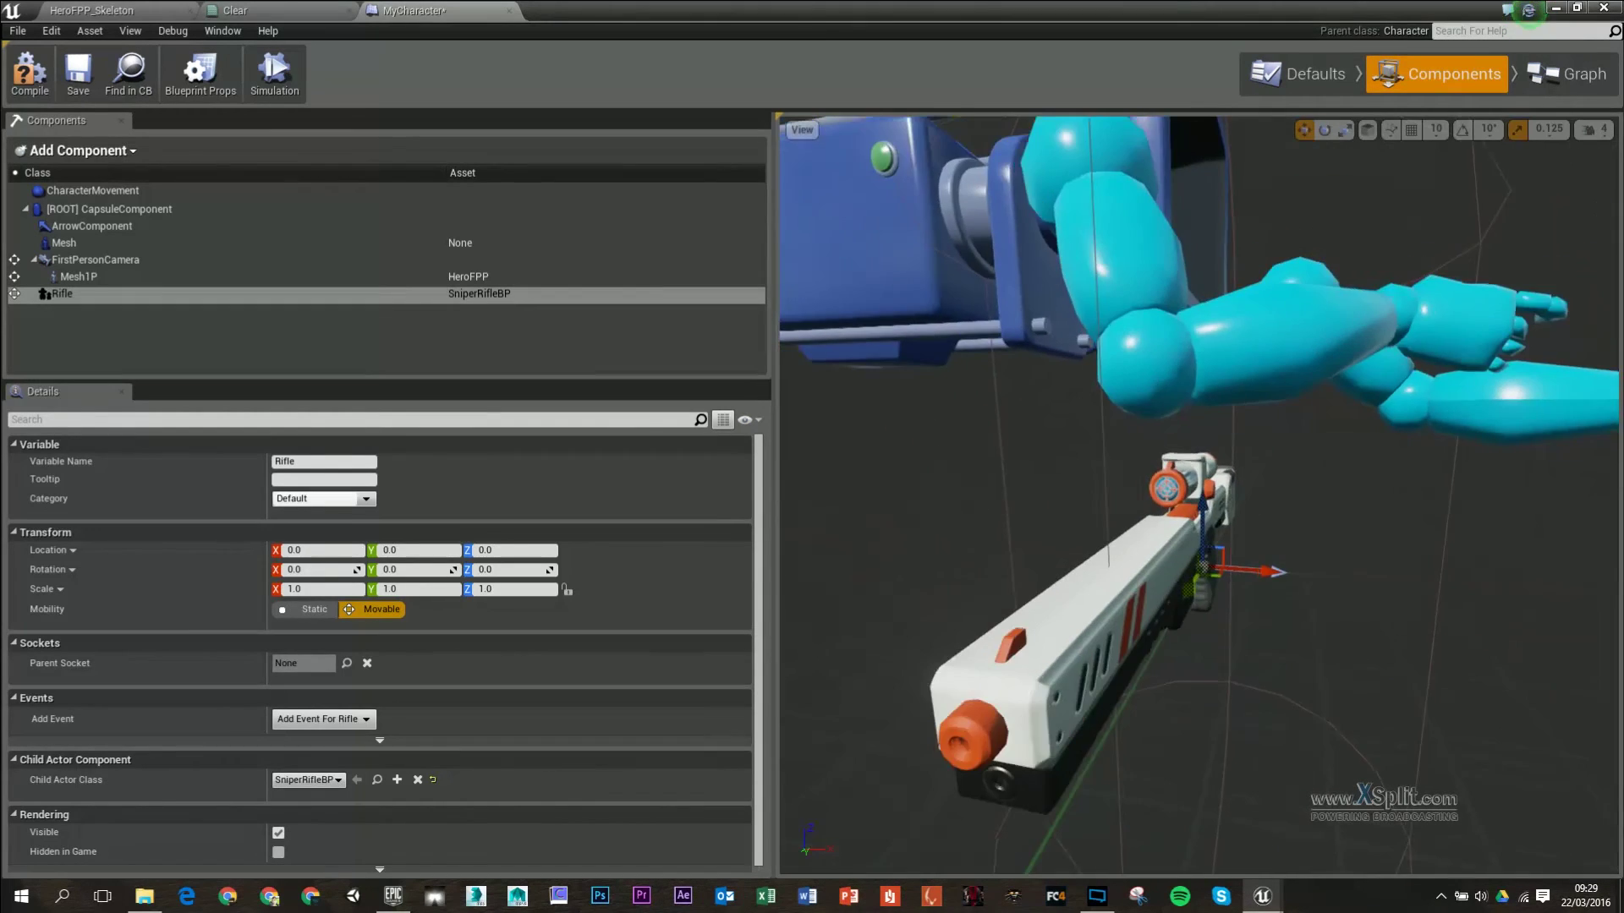
pyautogui.moveTo(974, 483); pyautogui.dragTo(1184, 583, button='right')
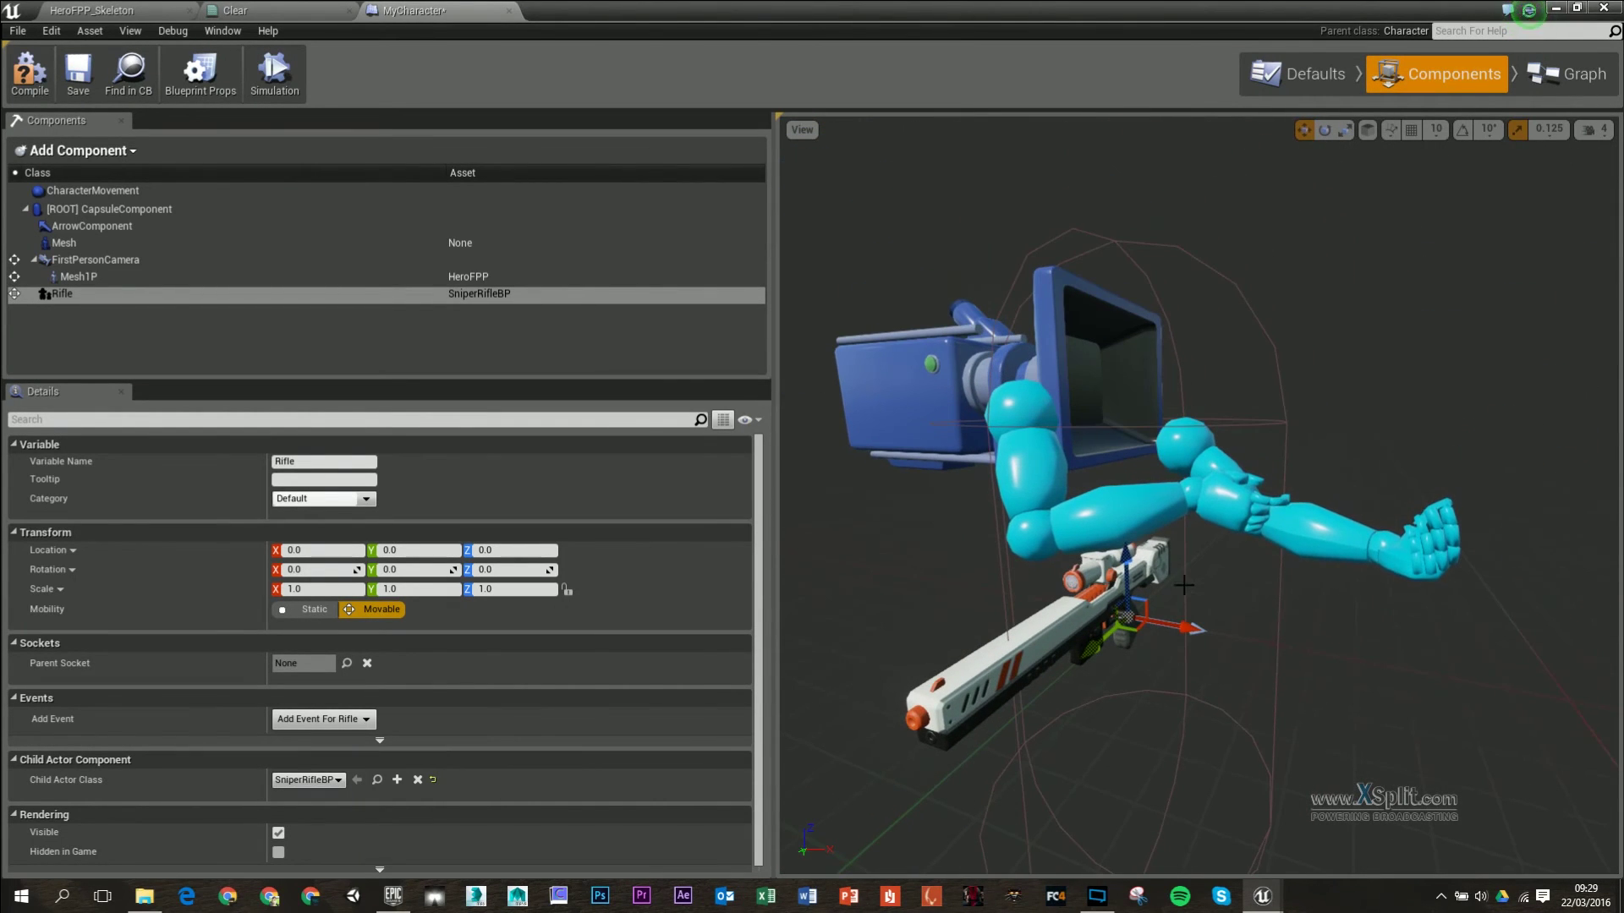
pyautogui.moveTo(1175, 500); pyautogui.dragTo(1330, 550, button='right')
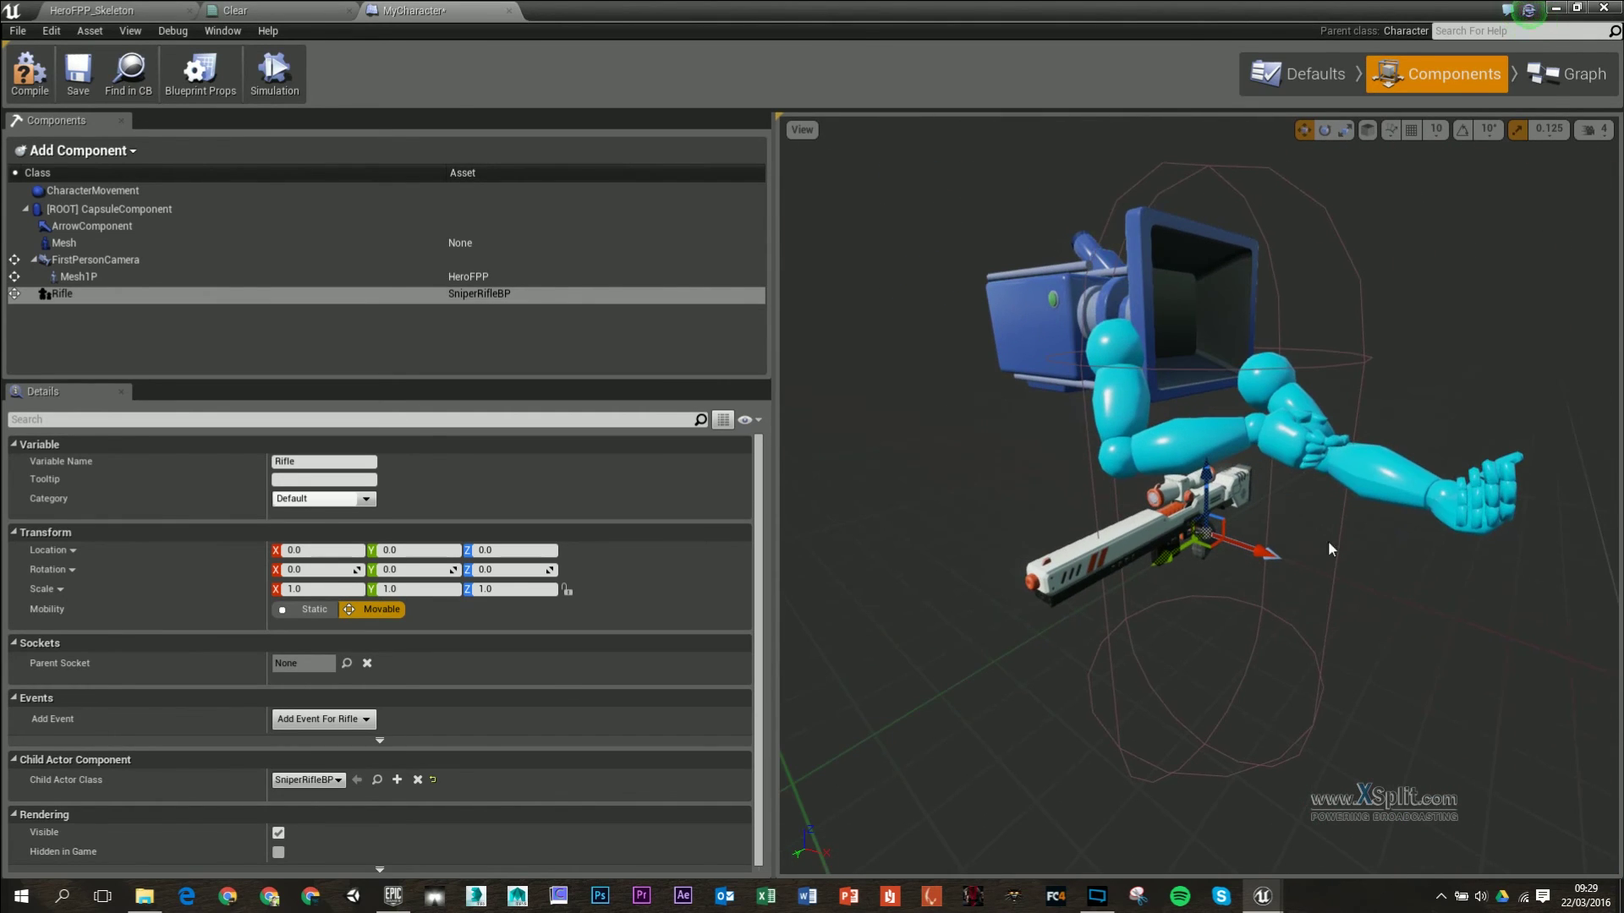
# - Return to the event graph, move the new Attach To node lower, and connect the Rifle component to its Target
pyautogui.click(1553, 79)
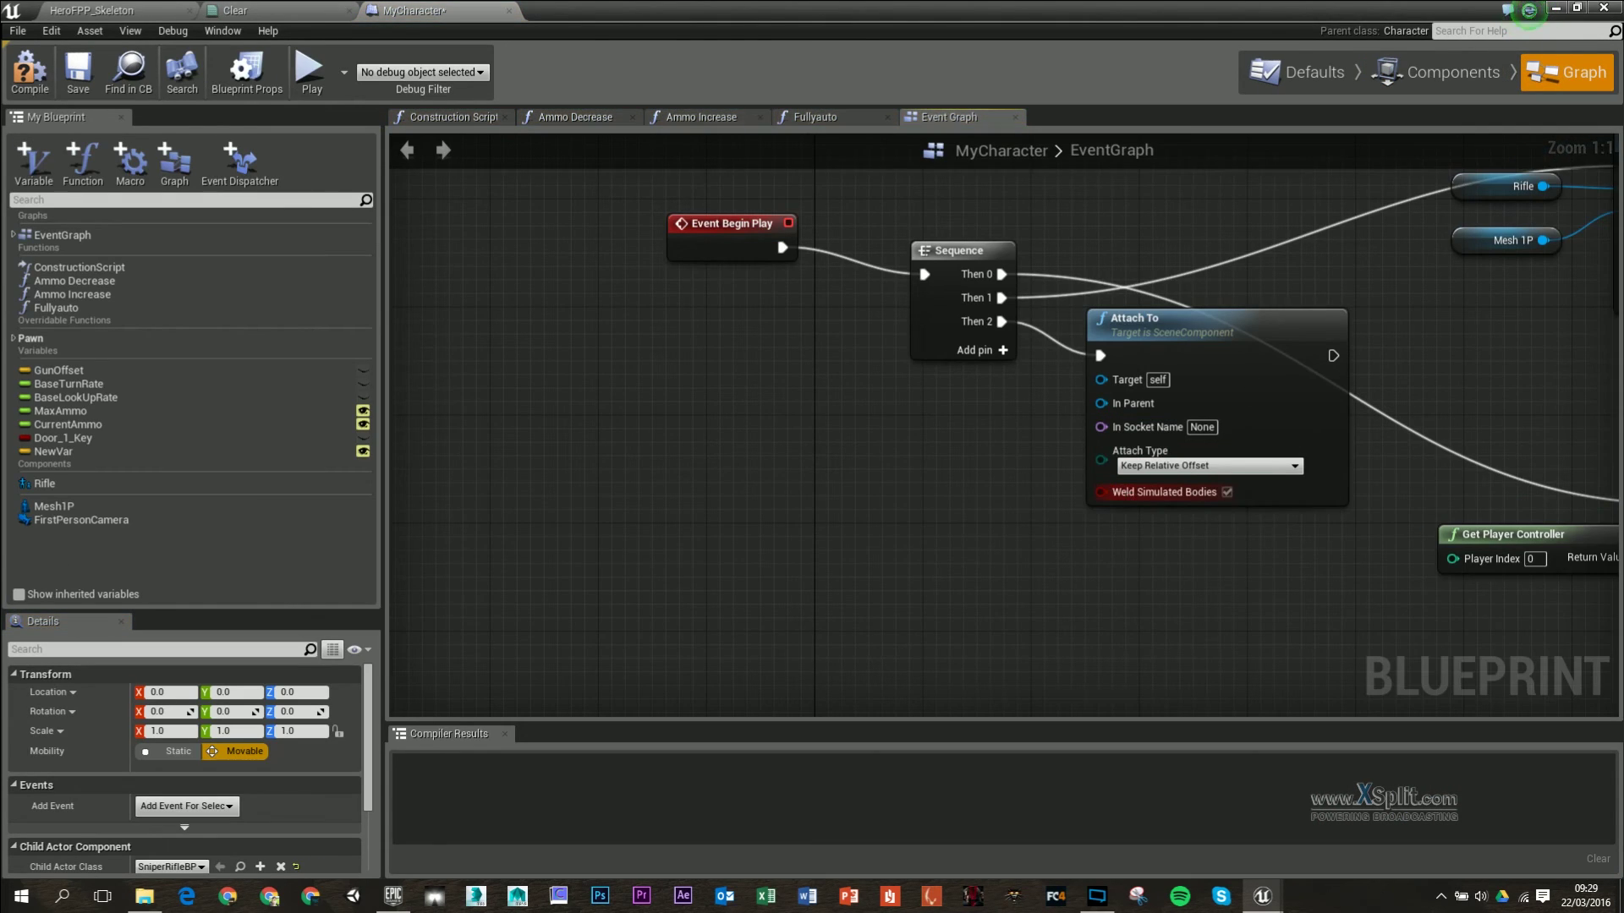
pyautogui.moveTo(1123, 493); pyautogui.dragTo(1101, 544, button='right')
pyautogui.moveTo(1173, 397); pyautogui.dragTo(1188, 432)
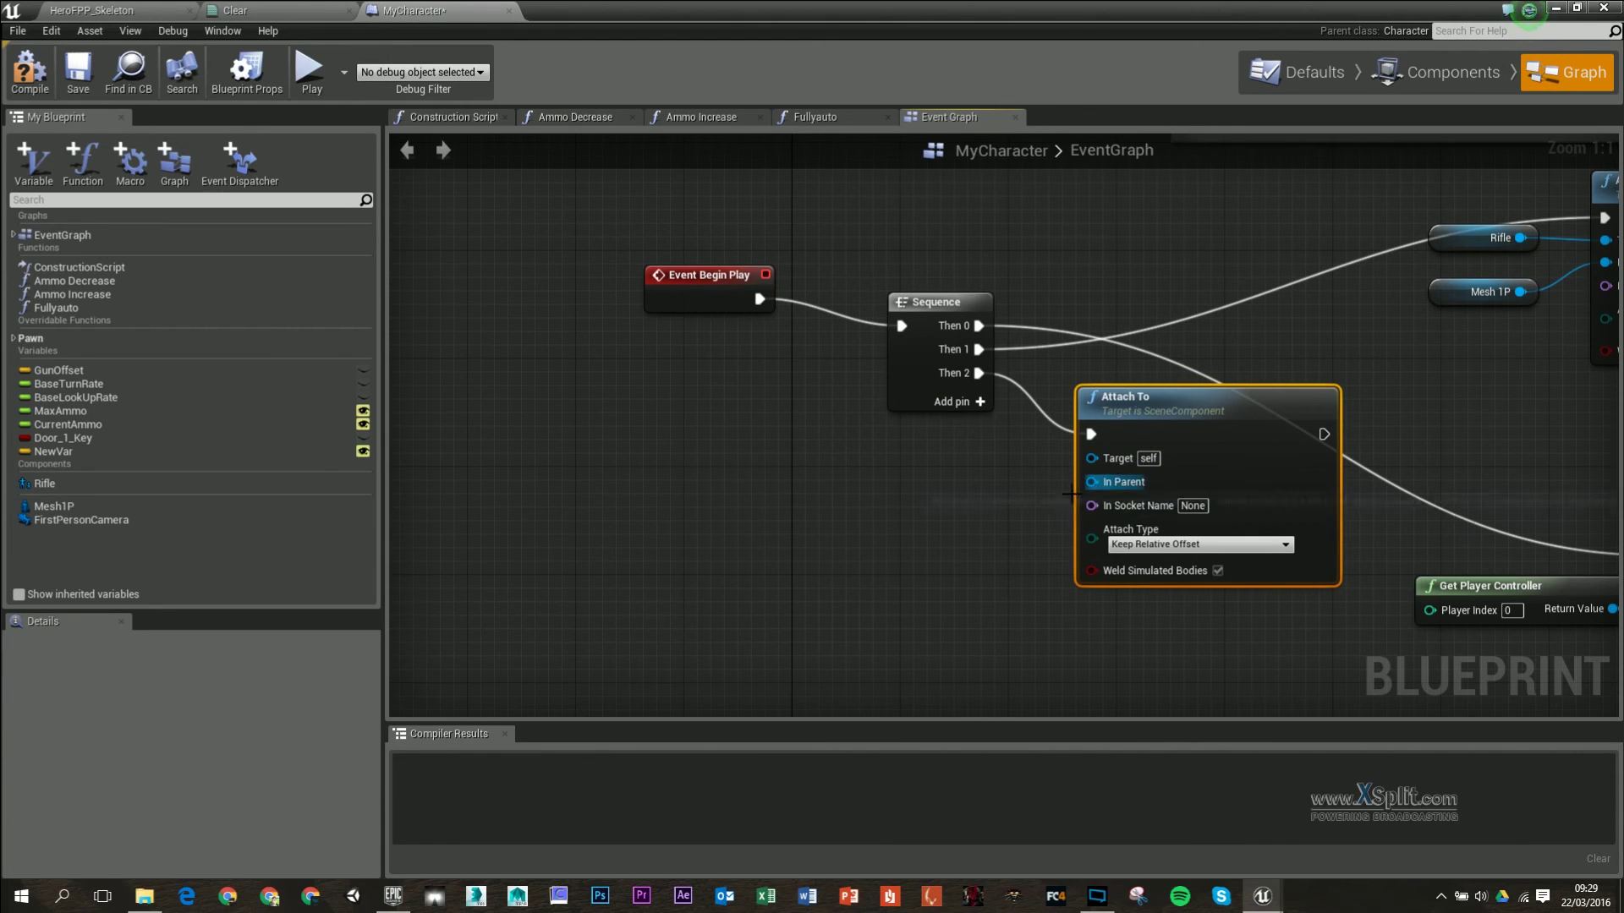
pyautogui.moveTo(998, 491); pyautogui.dragTo(1026, 479, button='right')
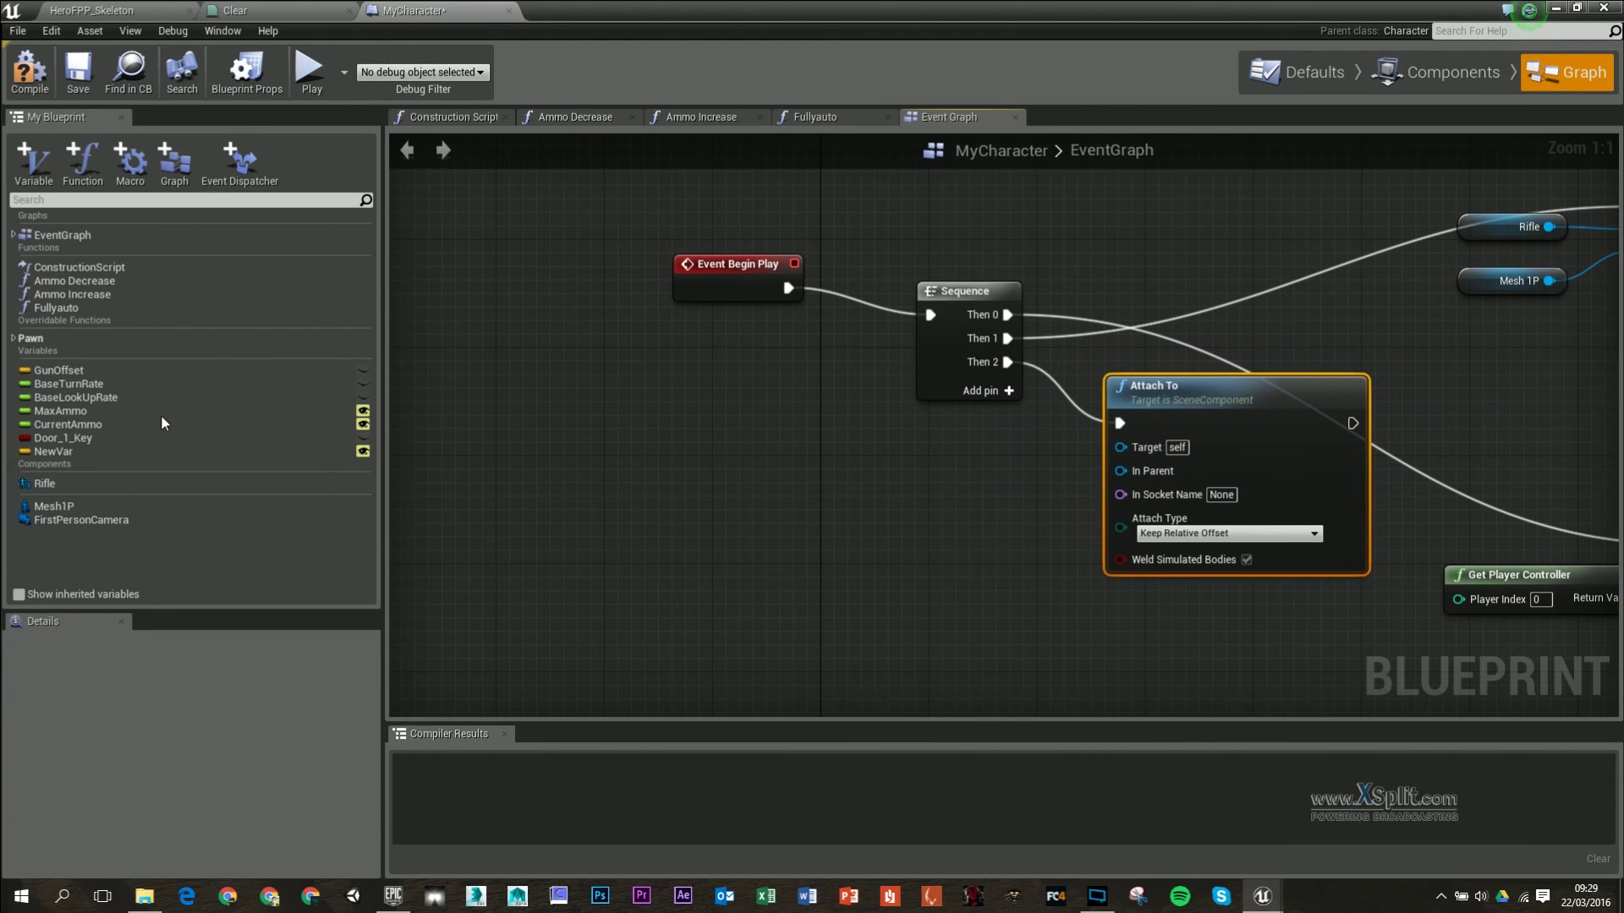
pyautogui.click(66, 484)
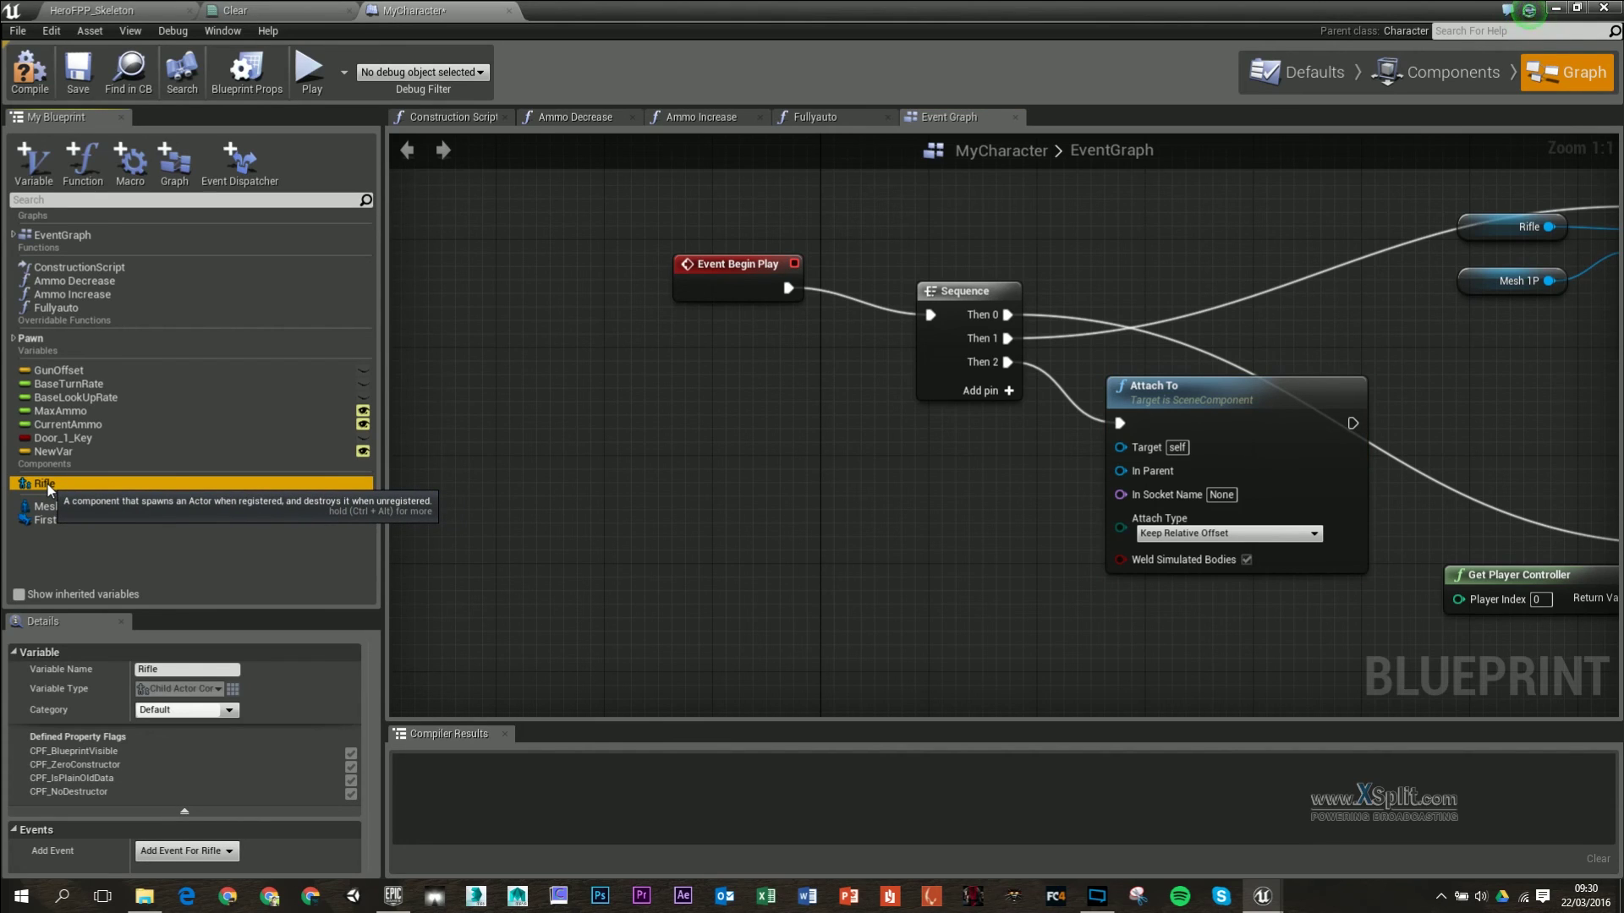
pyautogui.moveTo(48, 489); pyautogui.dragTo(1120, 446)
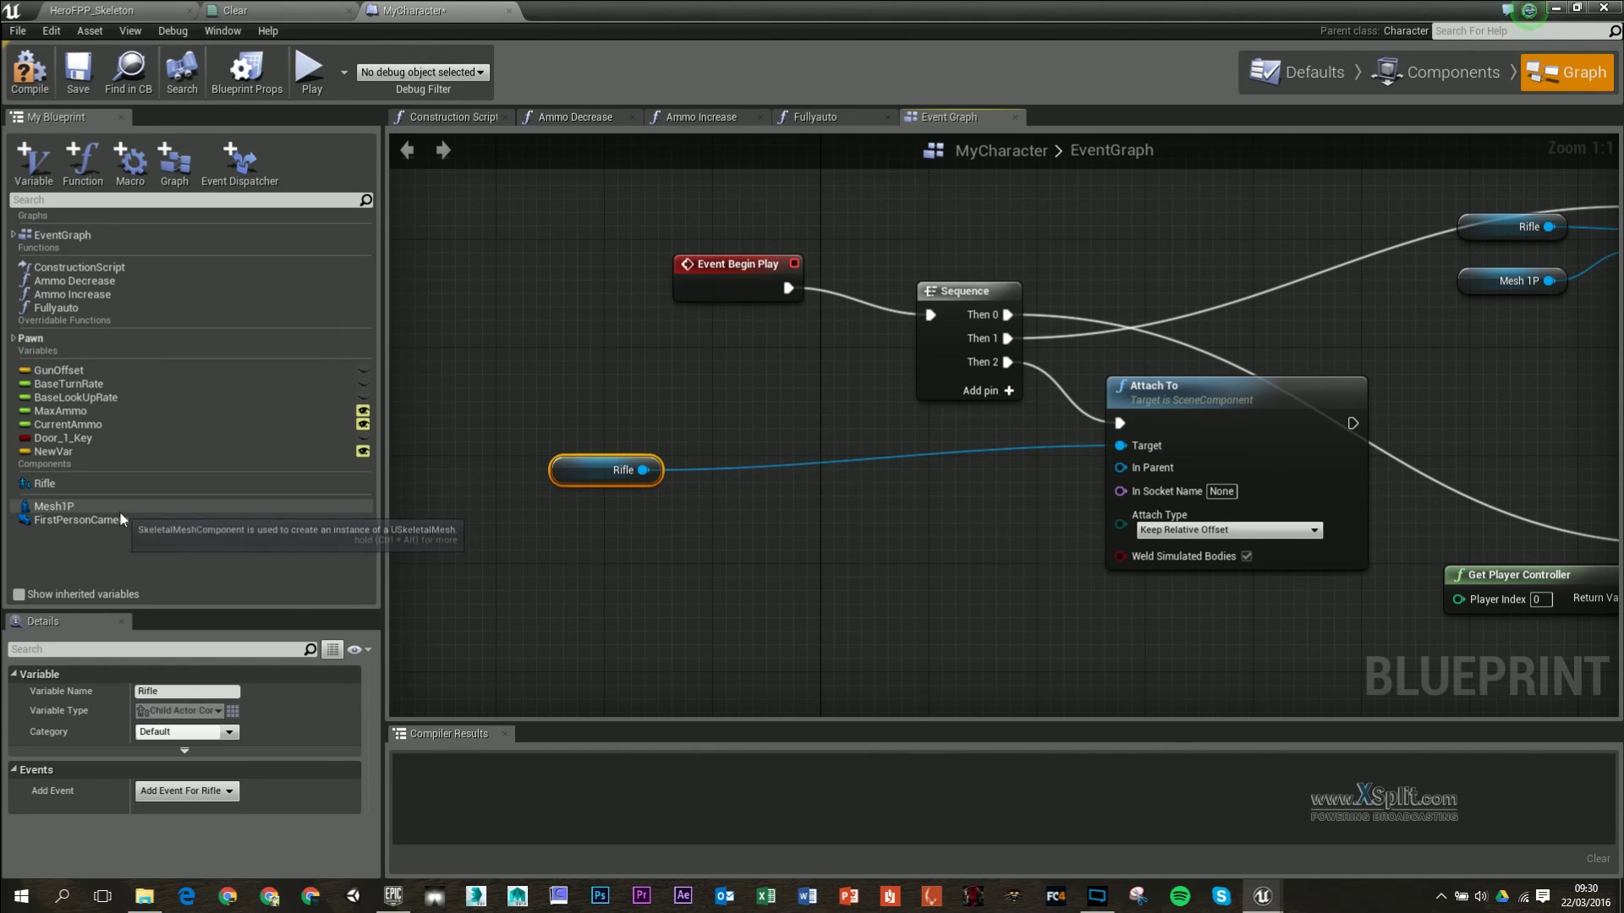
# - Connect Mesh1P to the new Attach To node's In Parent and set its In Socket Name to b_rifle
pyautogui.moveTo(119, 510); pyautogui.dragTo(1124, 471)
pyautogui.click(661, 578)
pyautogui.moveTo(1239, 495); pyautogui.dragTo(1189, 483, button='right')
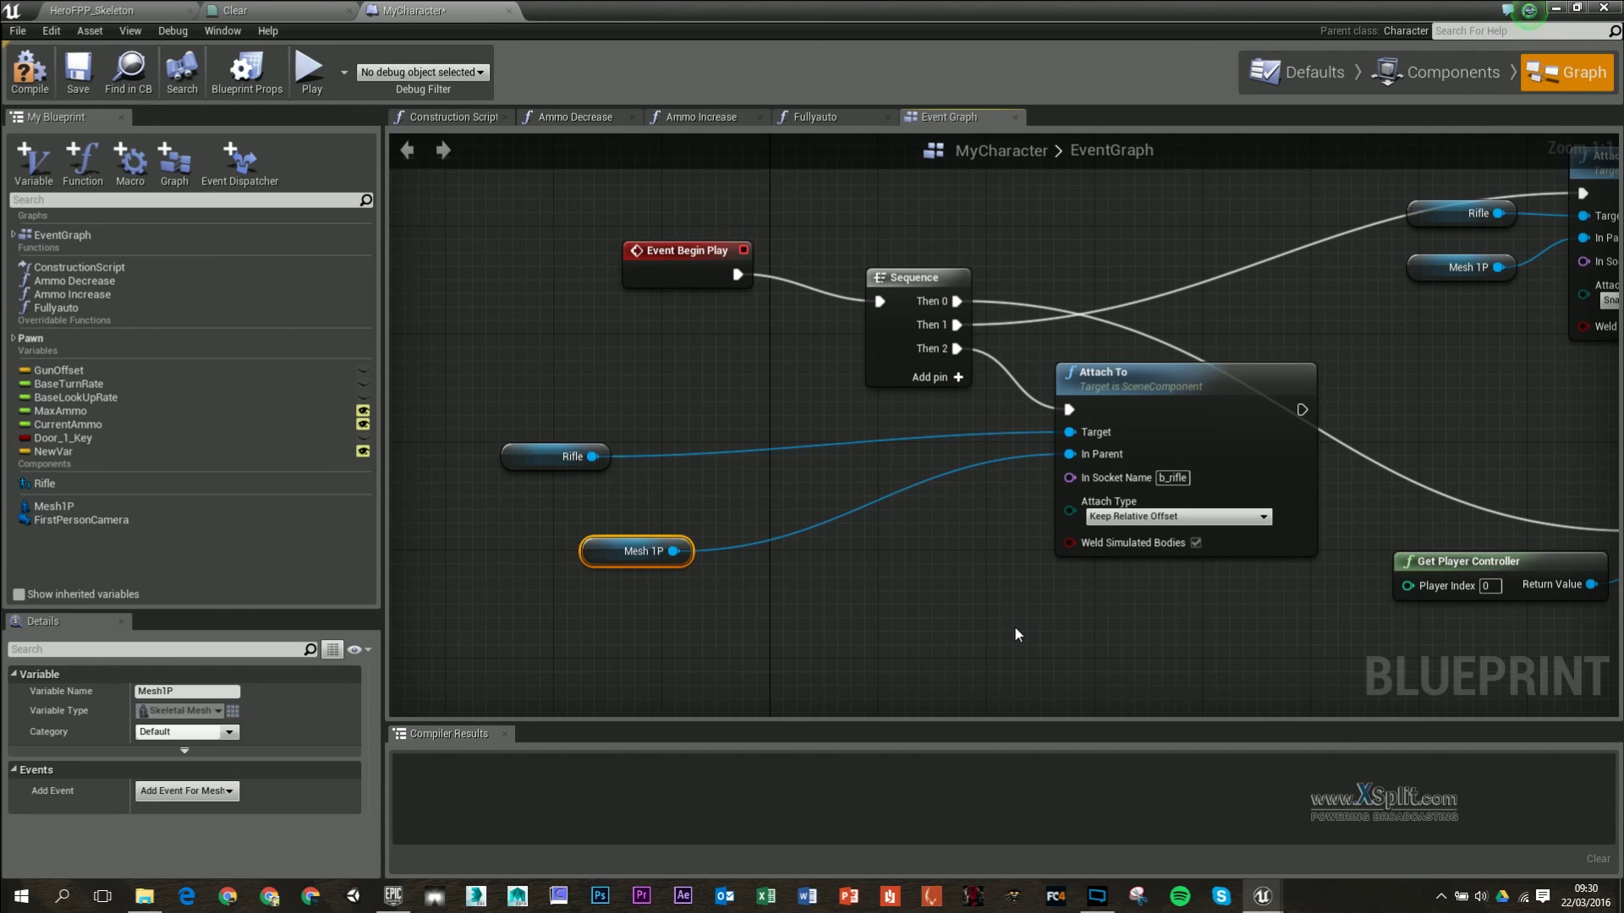
# - Check the socket name in the HeroFPP skeleton and set the new Attach To node's attach type to Snap to Target
pyautogui.click(93, 11)
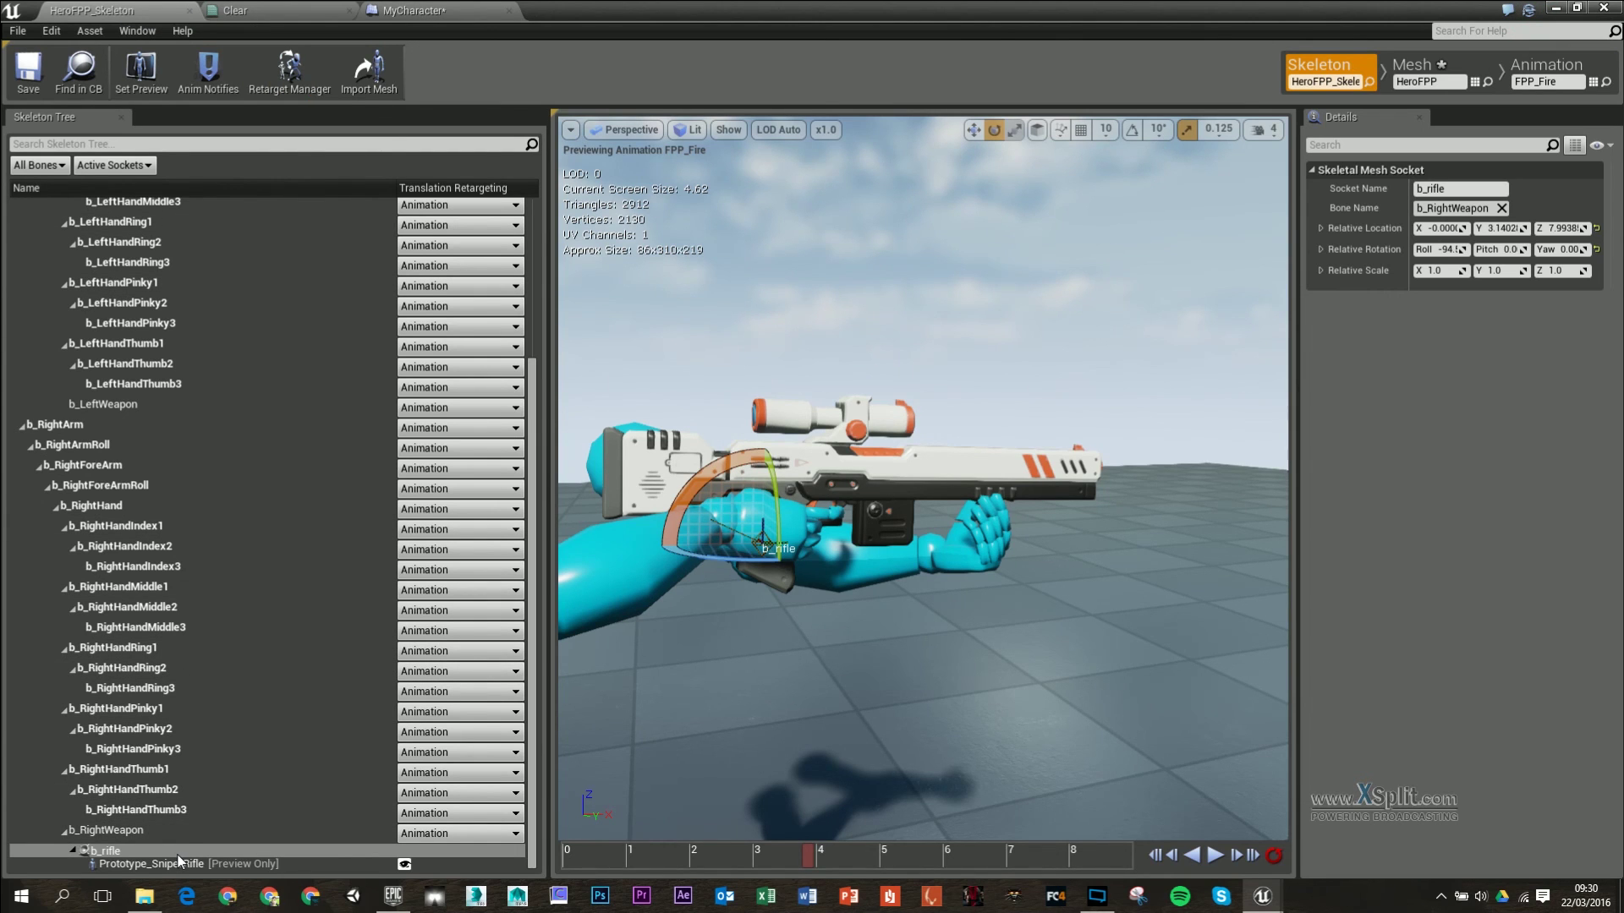
pyautogui.click(415, 11)
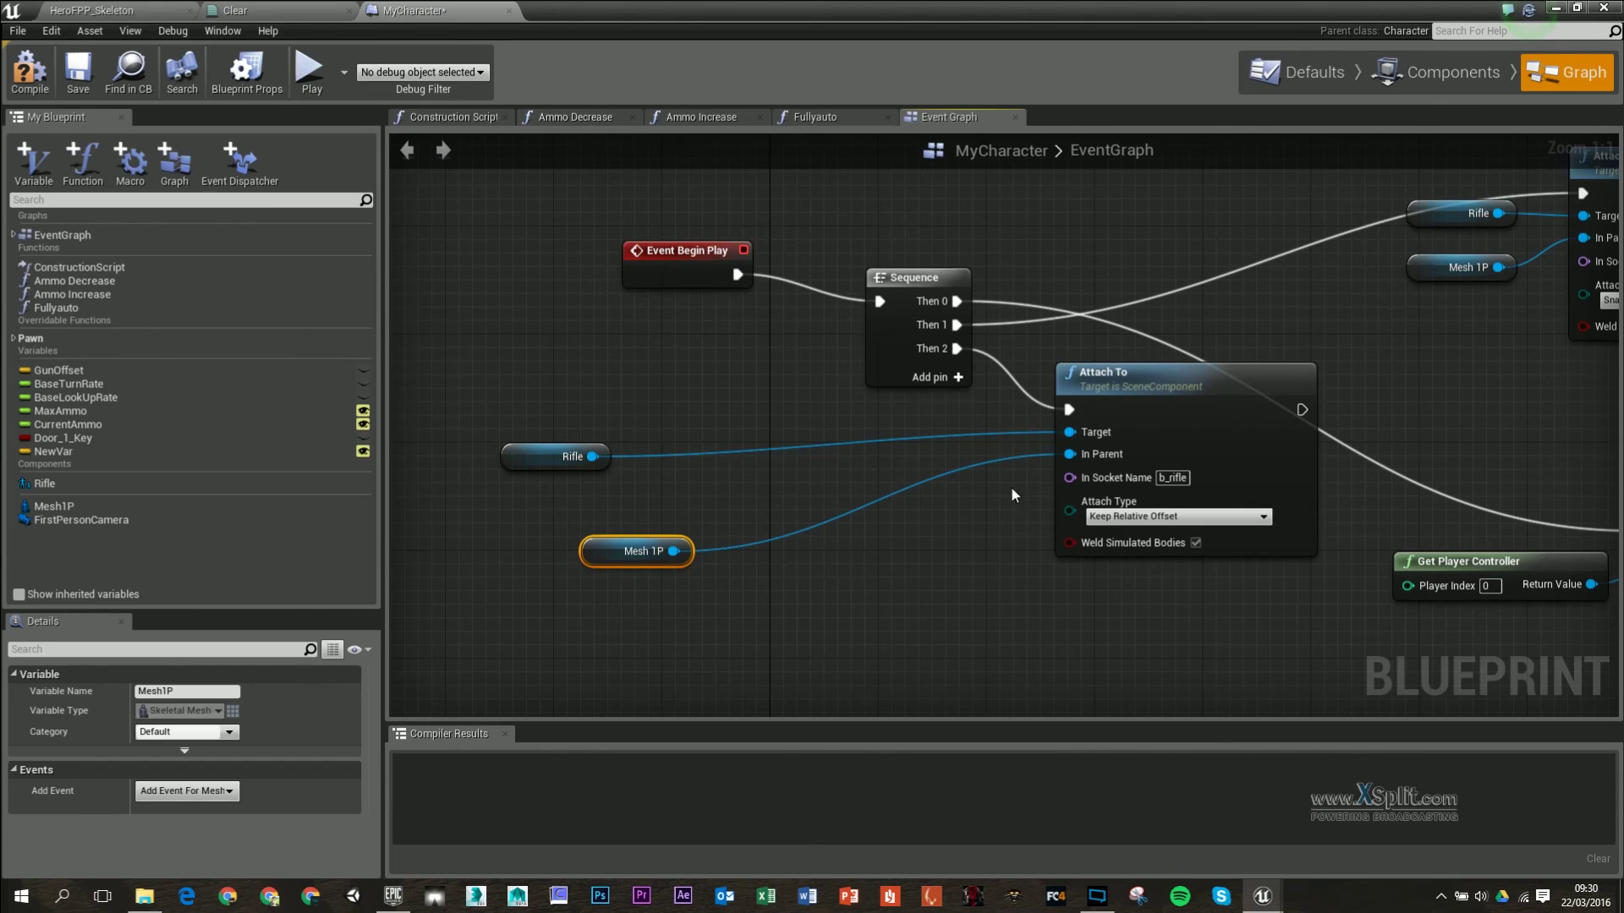
pyautogui.click(1137, 526)
pyautogui.click(1143, 553)
# - Remove the duplicate Attach To, Rifle and Mesh 1P nodes along with the Then 2 pin, and nudge the original Attach To node upward
pyautogui.moveTo(1127, 632); pyautogui.dragTo(633, 505)
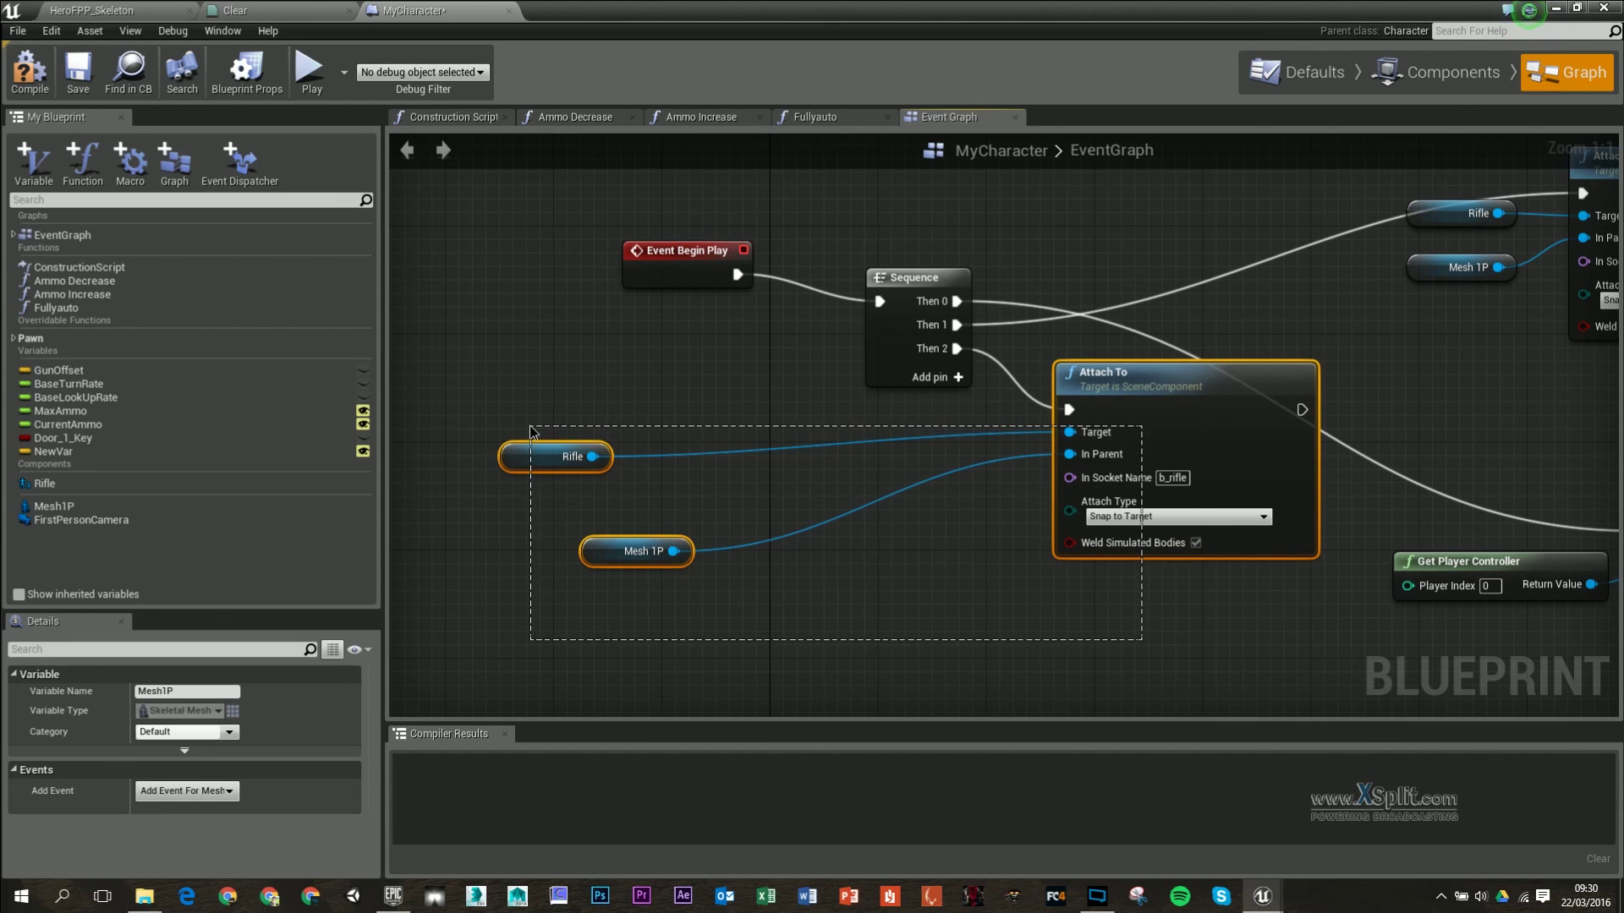
pyautogui.moveTo(530, 432); pyautogui.dragTo(530, 432)
pyautogui.hotkey('ctrl', 'x')
pyautogui.moveTo(1213, 308); pyautogui.dragTo(739, 508, button='right')
pyautogui.hotkey('ctrl', 'v')
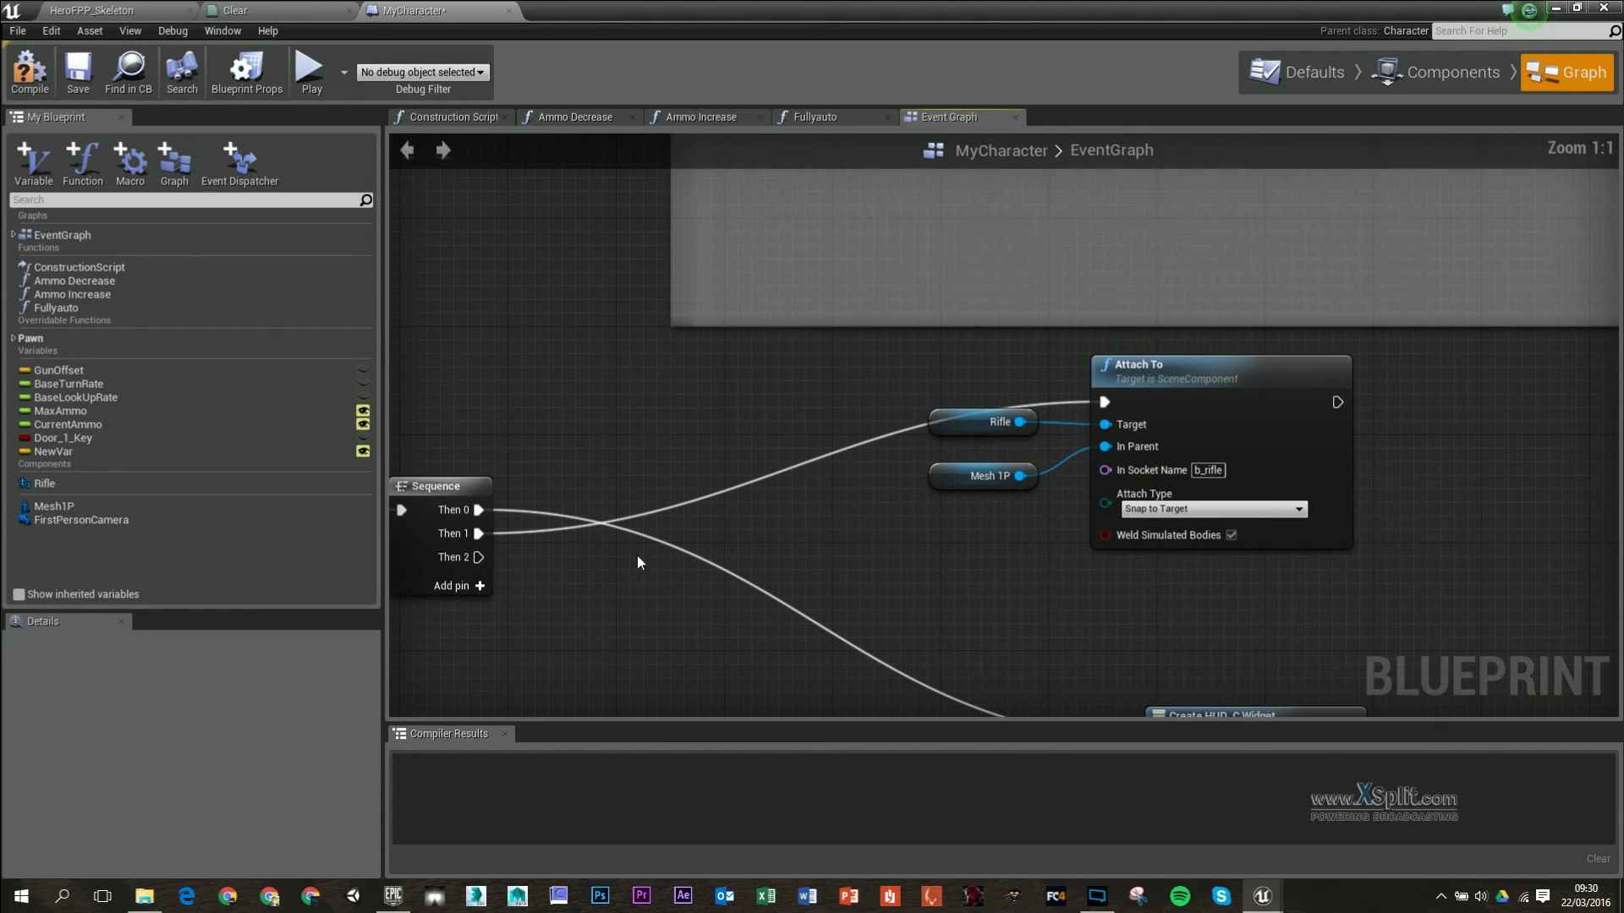
pyautogui.rightClick(467, 565)
pyautogui.click(516, 577)
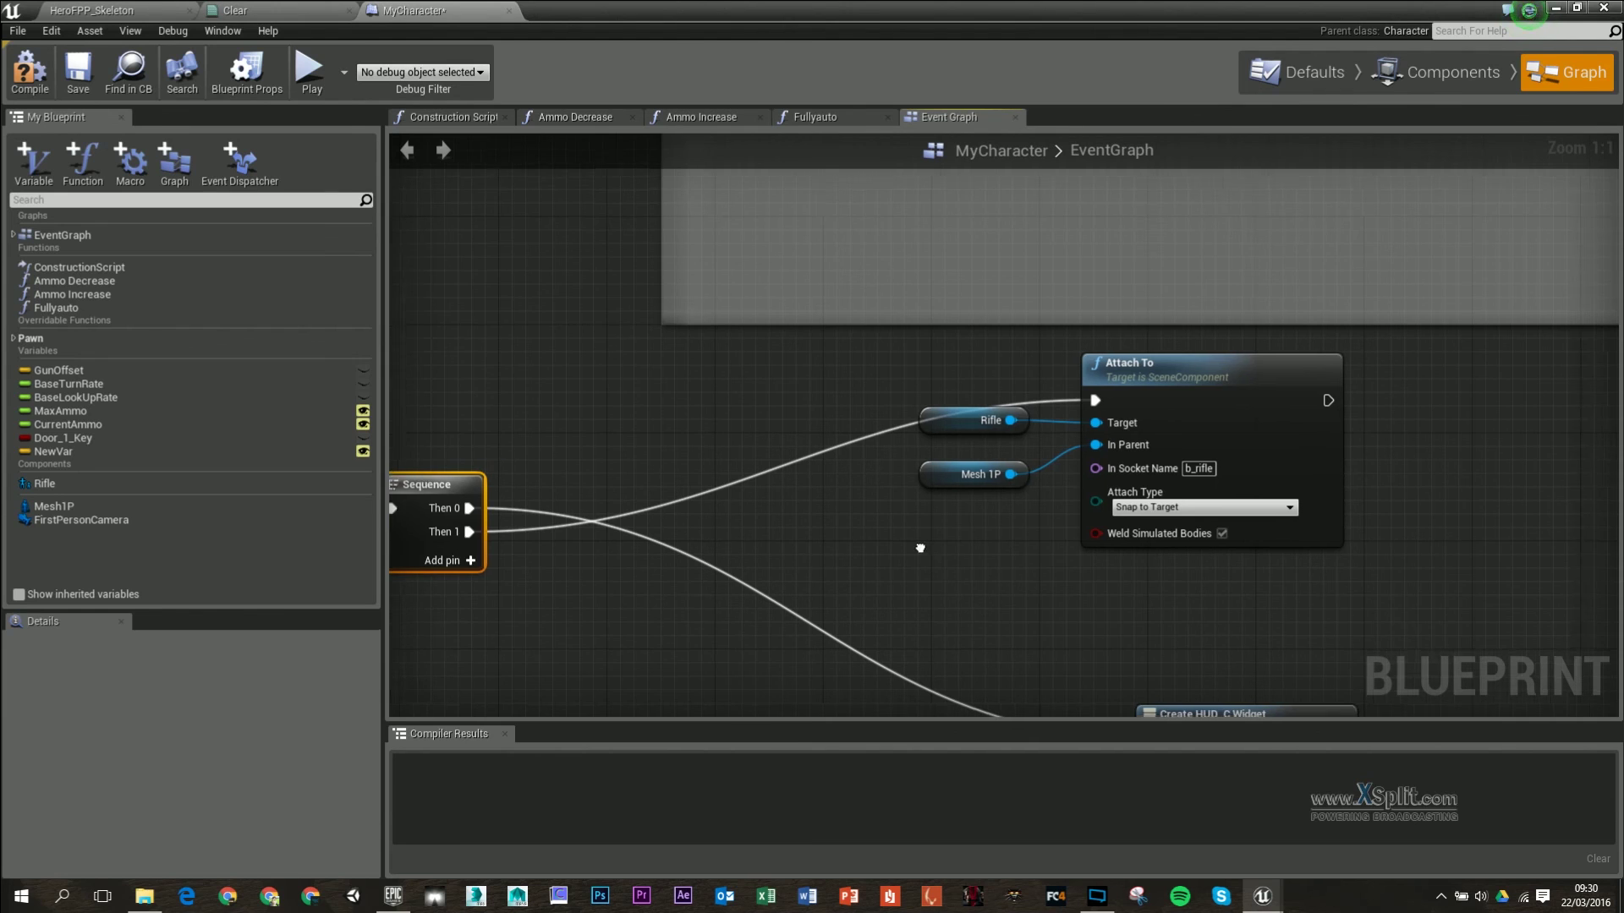
pyautogui.moveTo(1148, 366); pyautogui.dragTo(1145, 350)
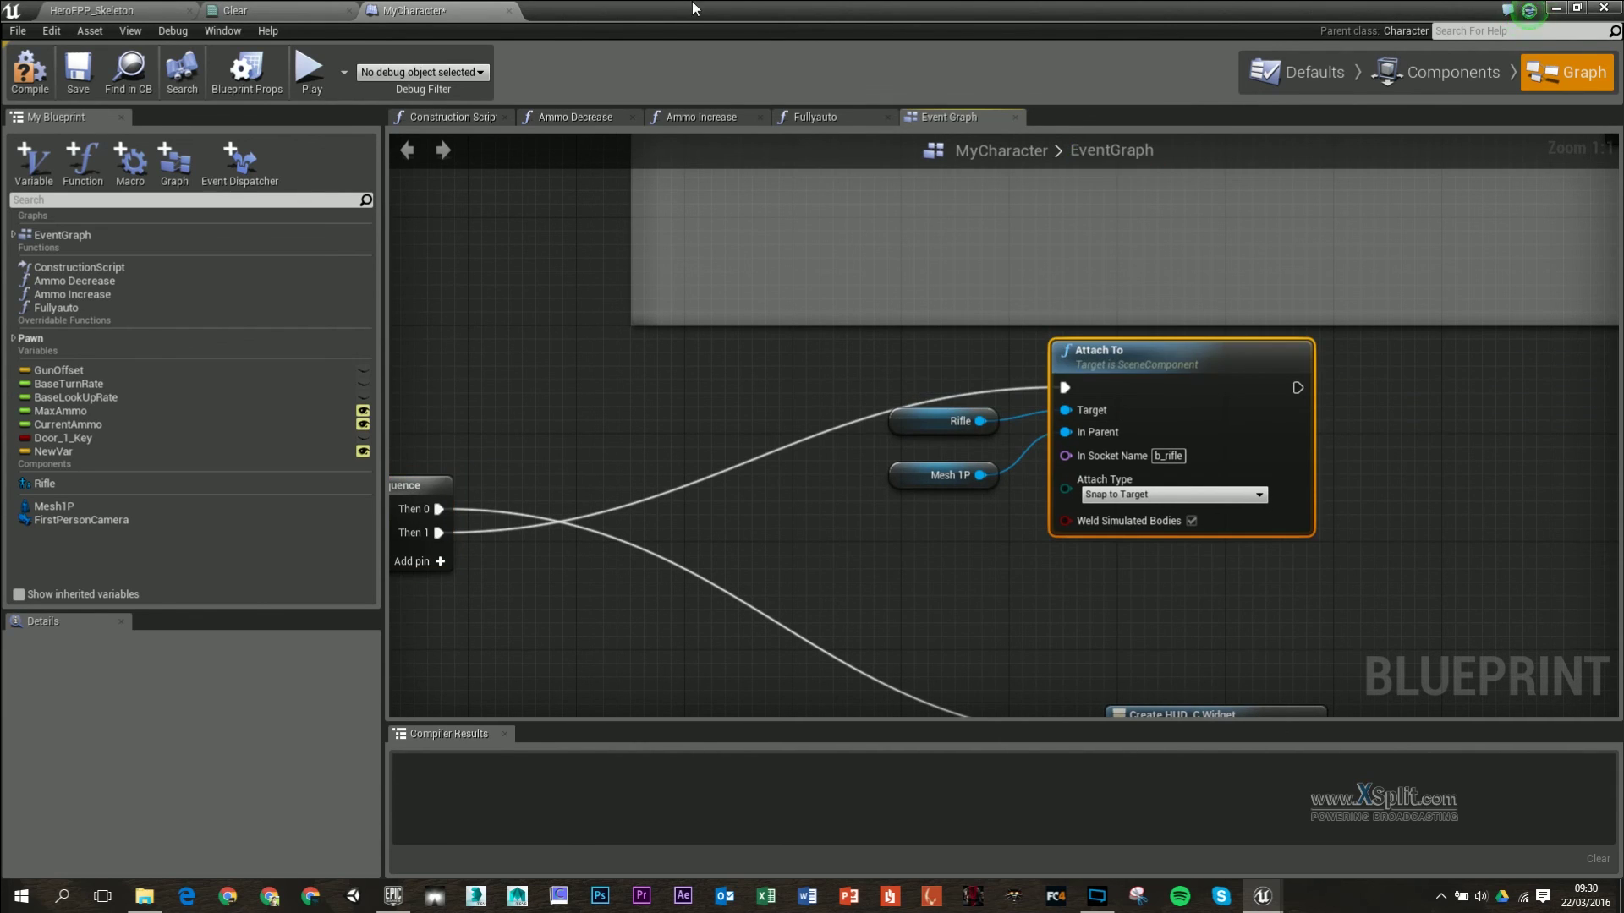
# - Play the level from the main editor to check the rifle in the character's hands, and stop the play session
pyautogui.moveTo(692, 4); pyautogui.dragTo(1023, 536)
pyautogui.click(947, 72)
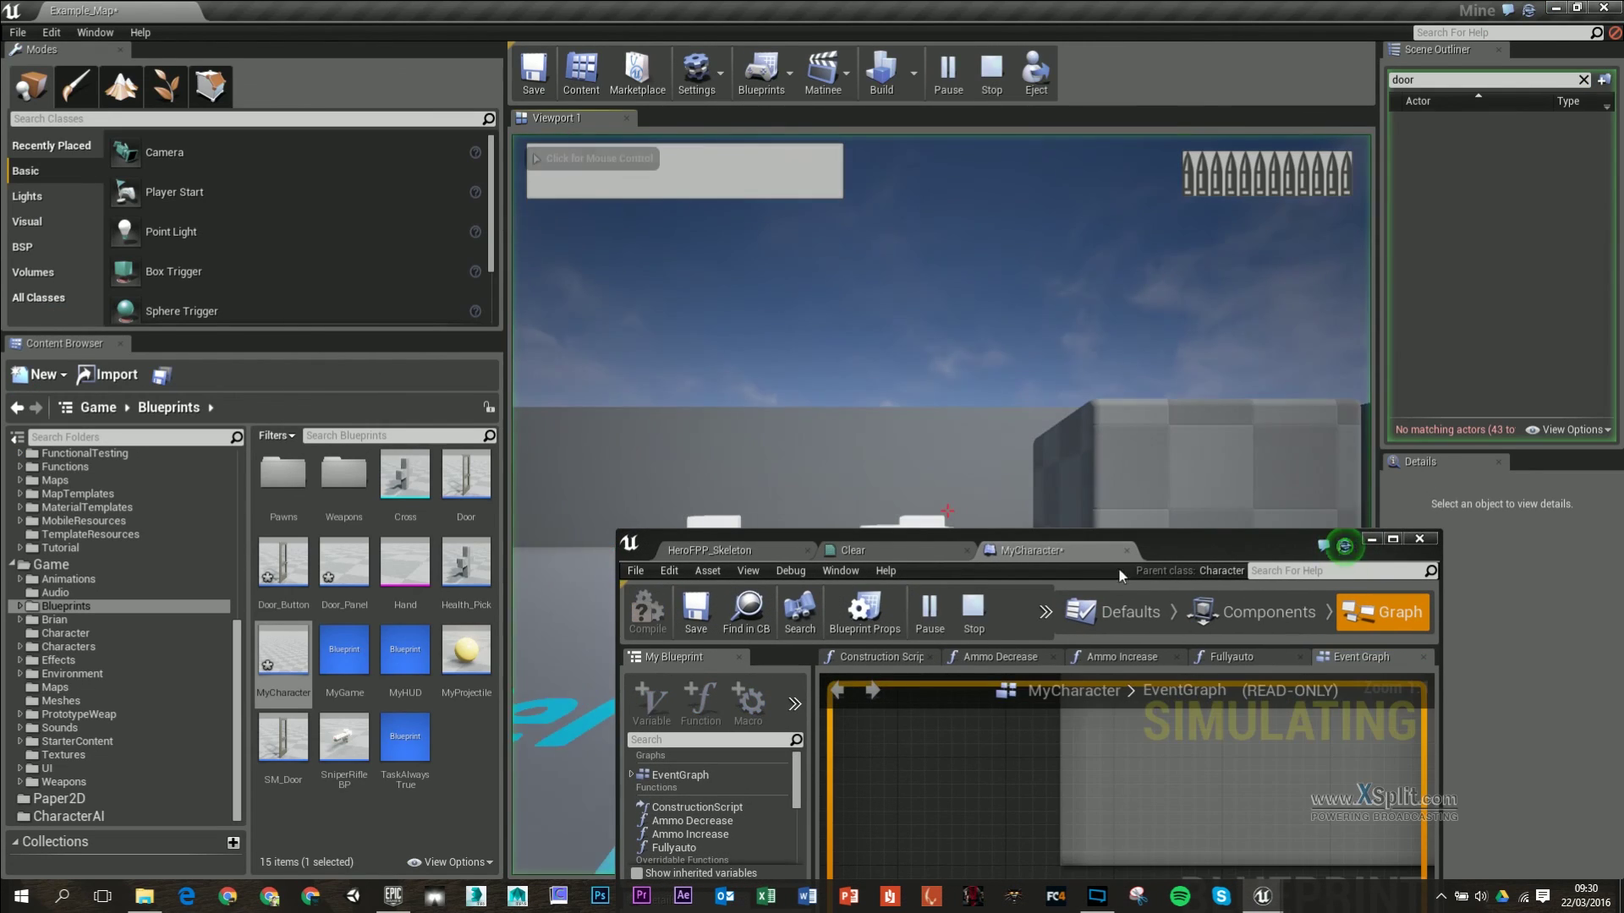
pyautogui.click(967, 572)
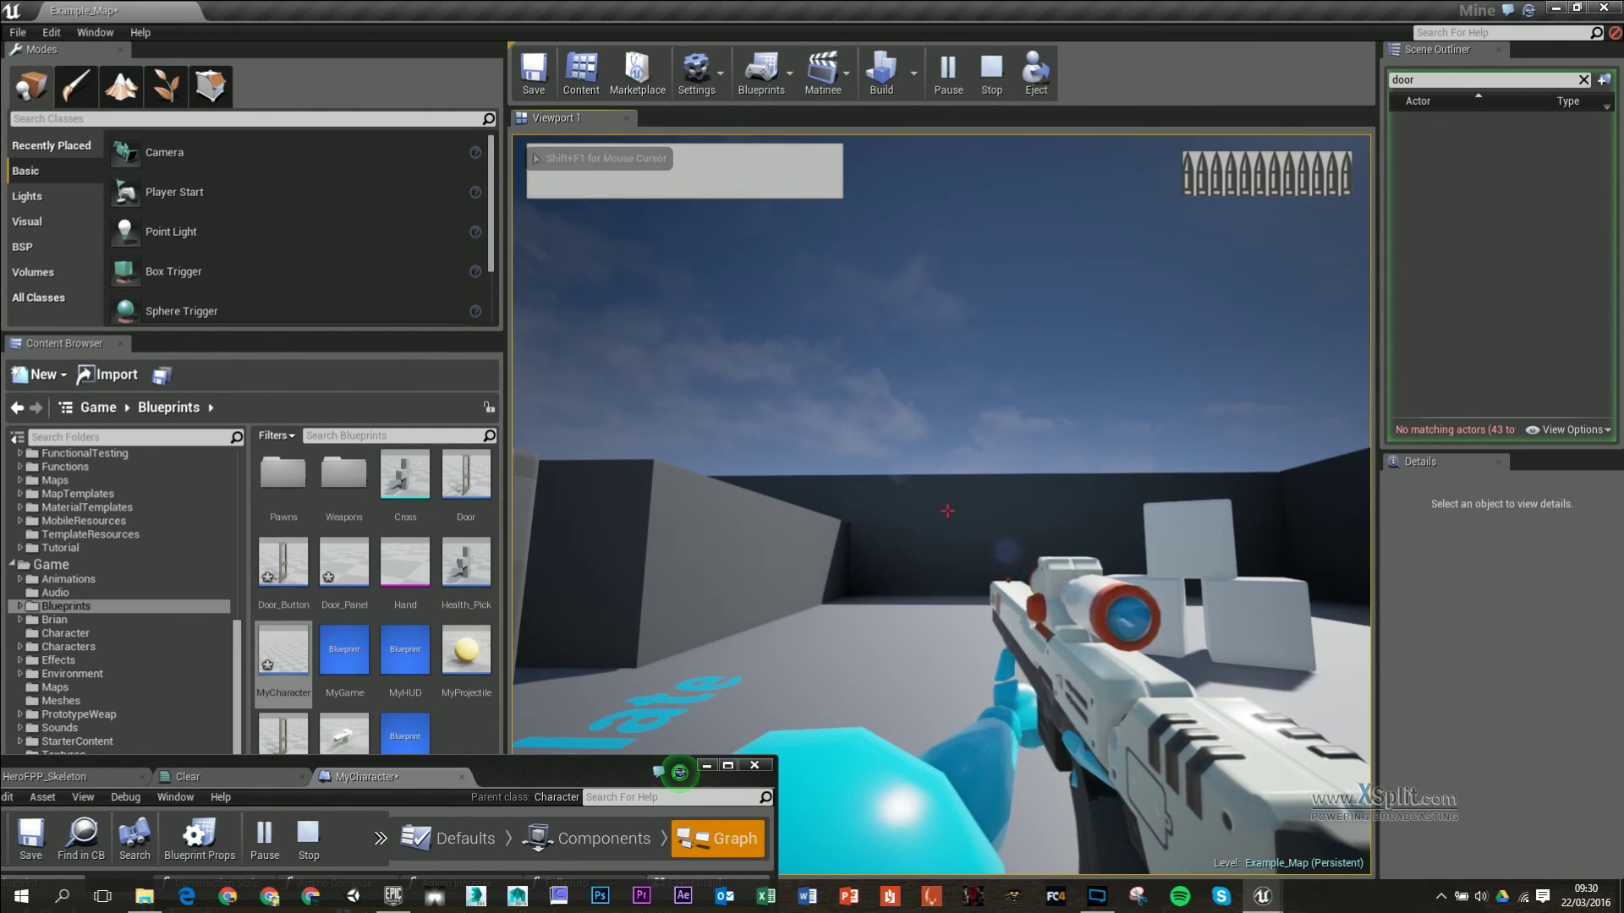
pyautogui.click(947, 511)
pyautogui.click(947, 511)
pyautogui.press('Escape')
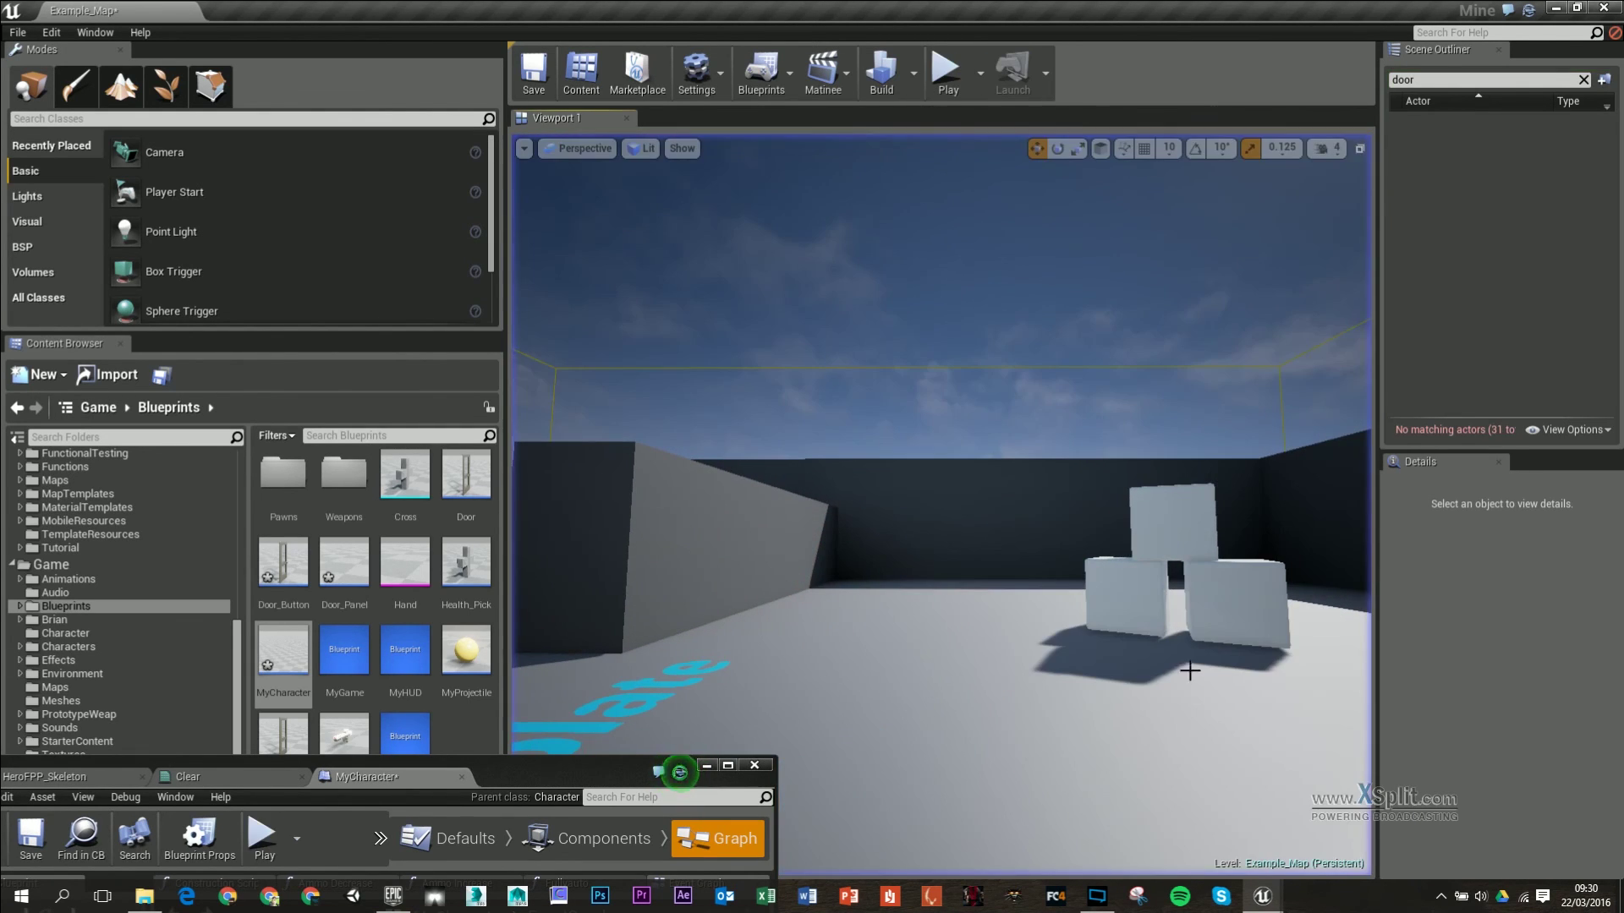